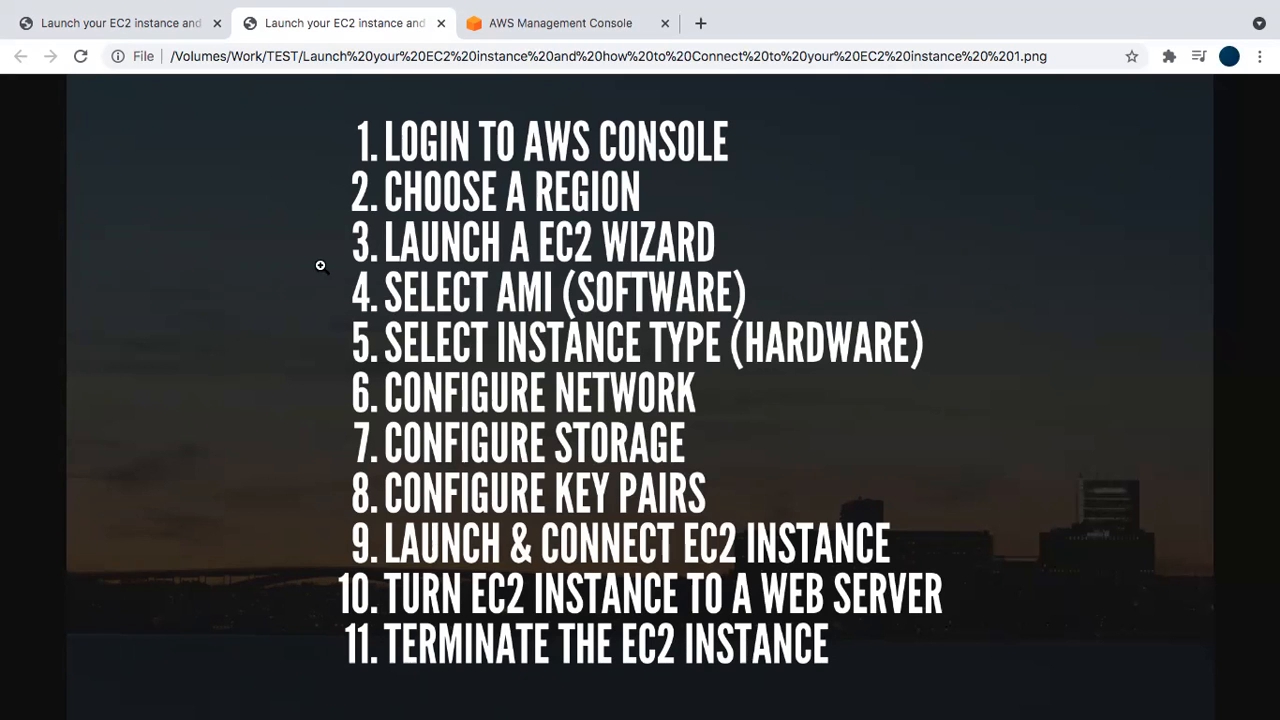
Switch to the AWS Management Console and review the available regions, keeping US East (N. Virginia)
{"action": "left_click", "coordinate": [522, 30]}
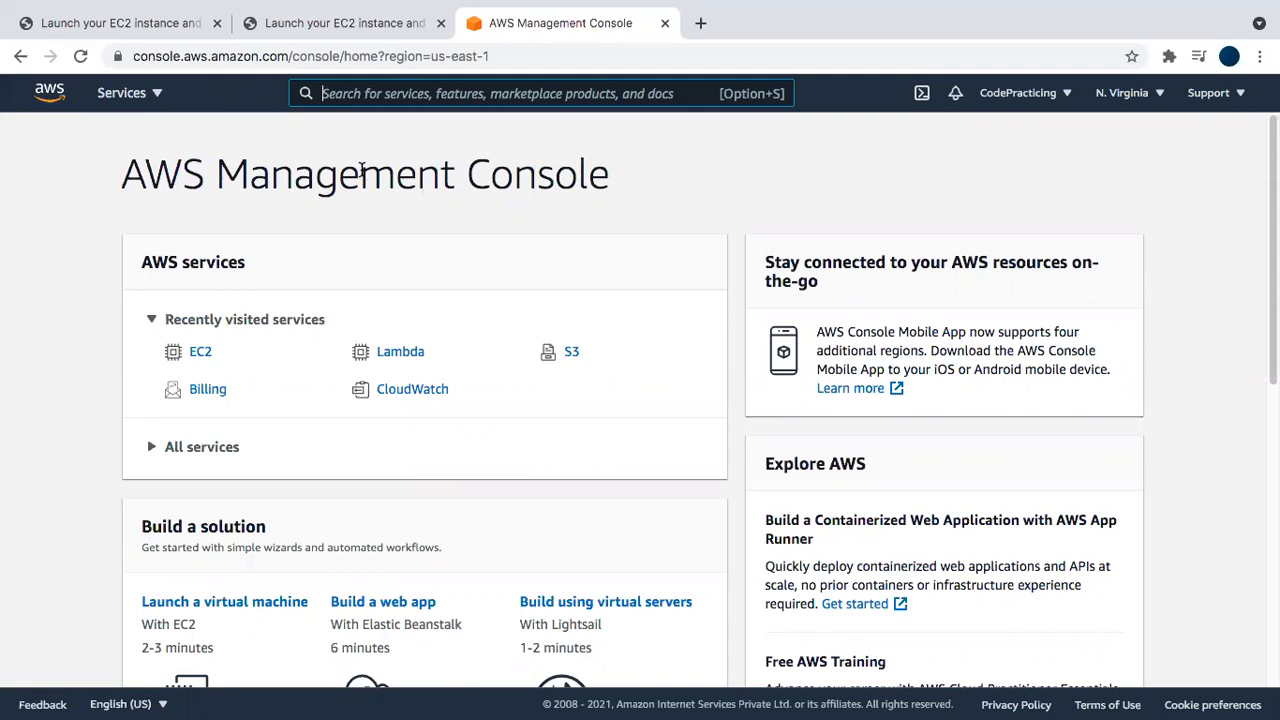
{"action": "left_click", "coordinate": [1122, 93]}
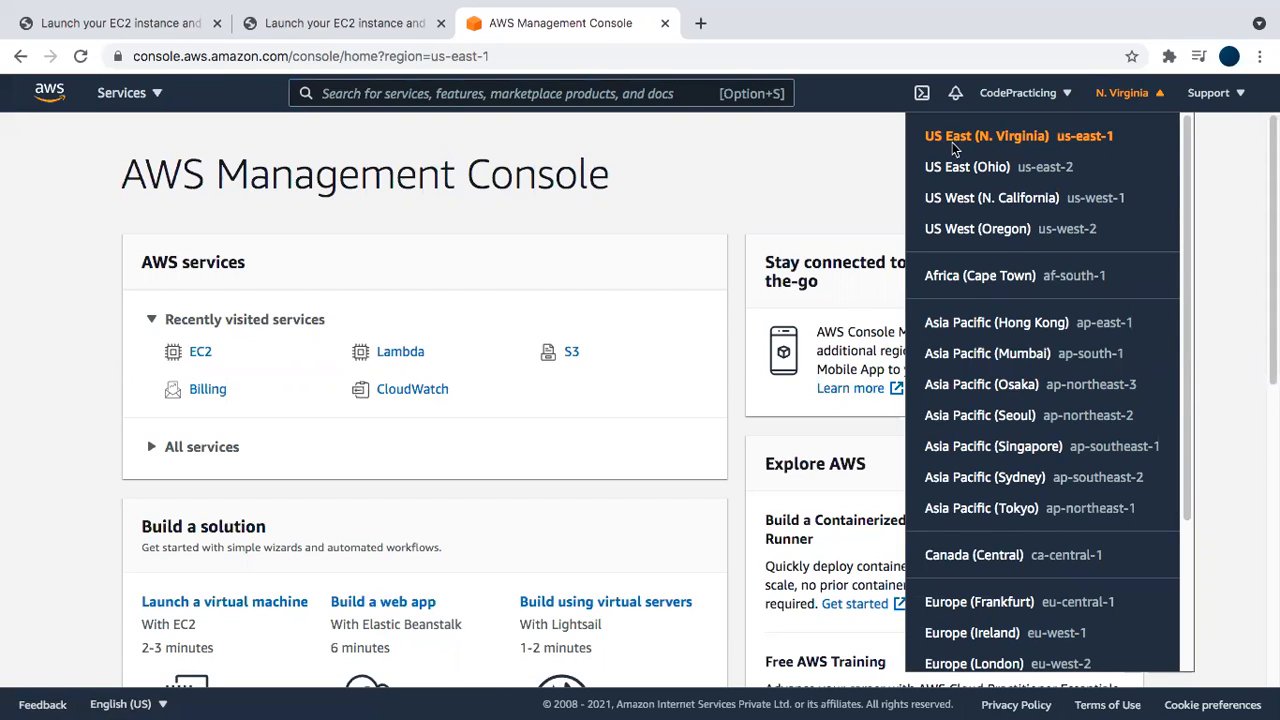
{"action": "left_click", "coordinate": [672, 168]}
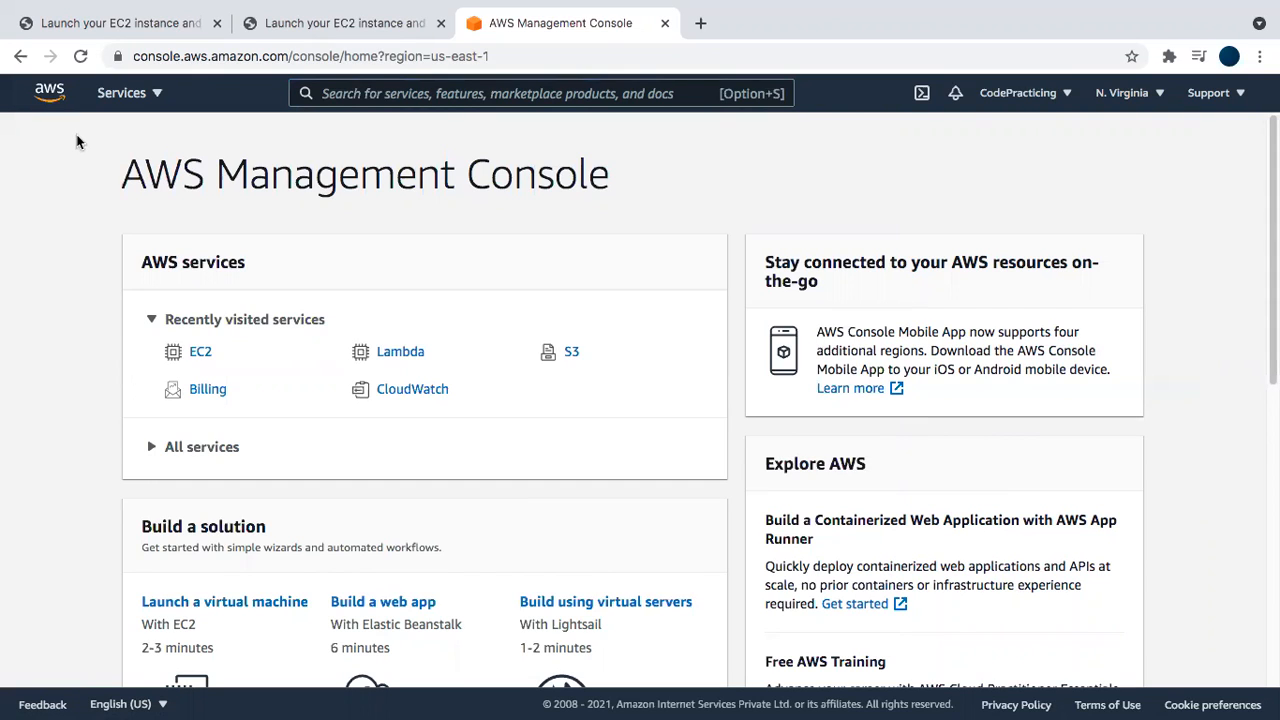
Open the EC2 service and start the launch instance wizard
{"action": "left_click", "coordinate": [118, 93]}
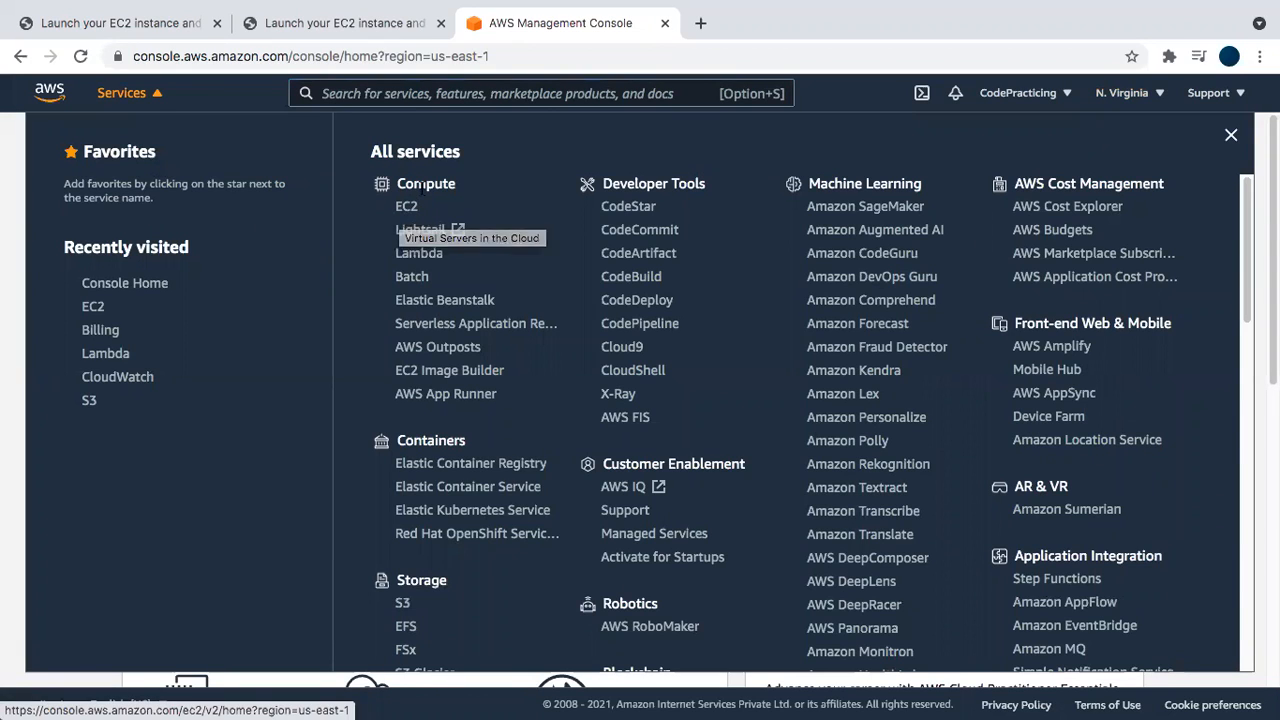
{"action": "left_click", "coordinate": [406, 213]}
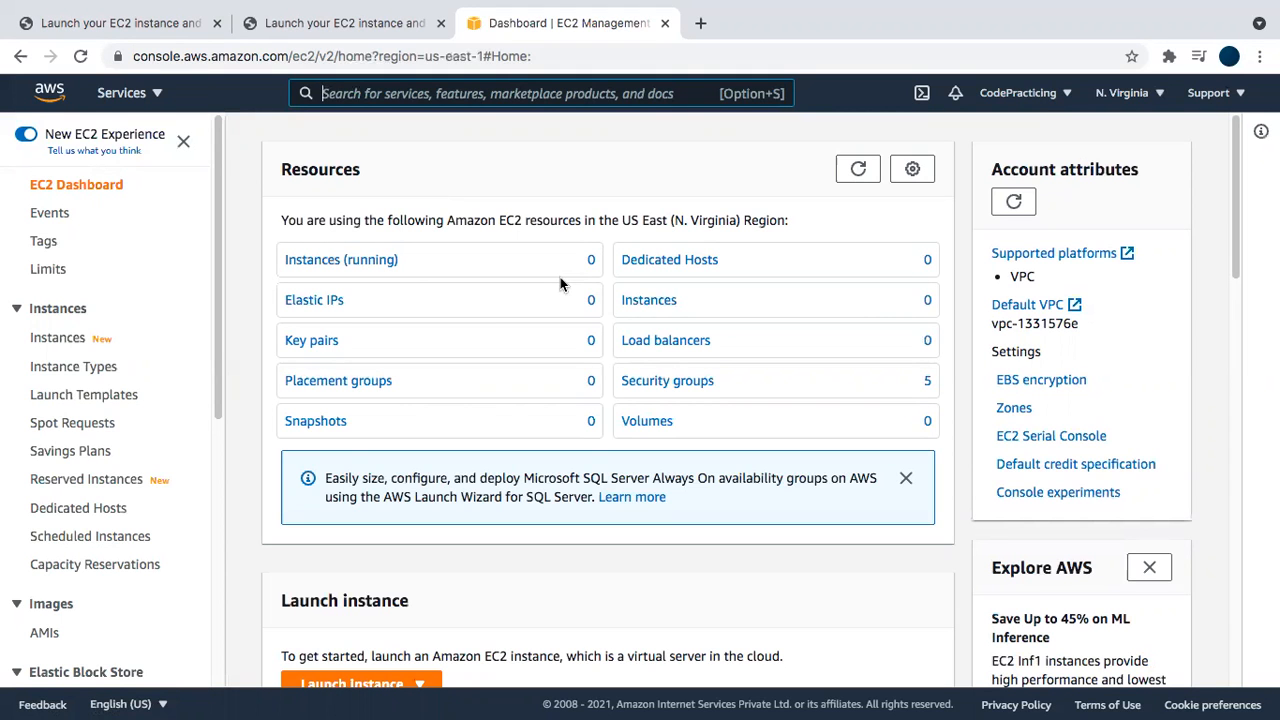
{"action": "scroll", "coordinate": [510, 420], "scroll_direction": "down", "scroll_amount": 4}
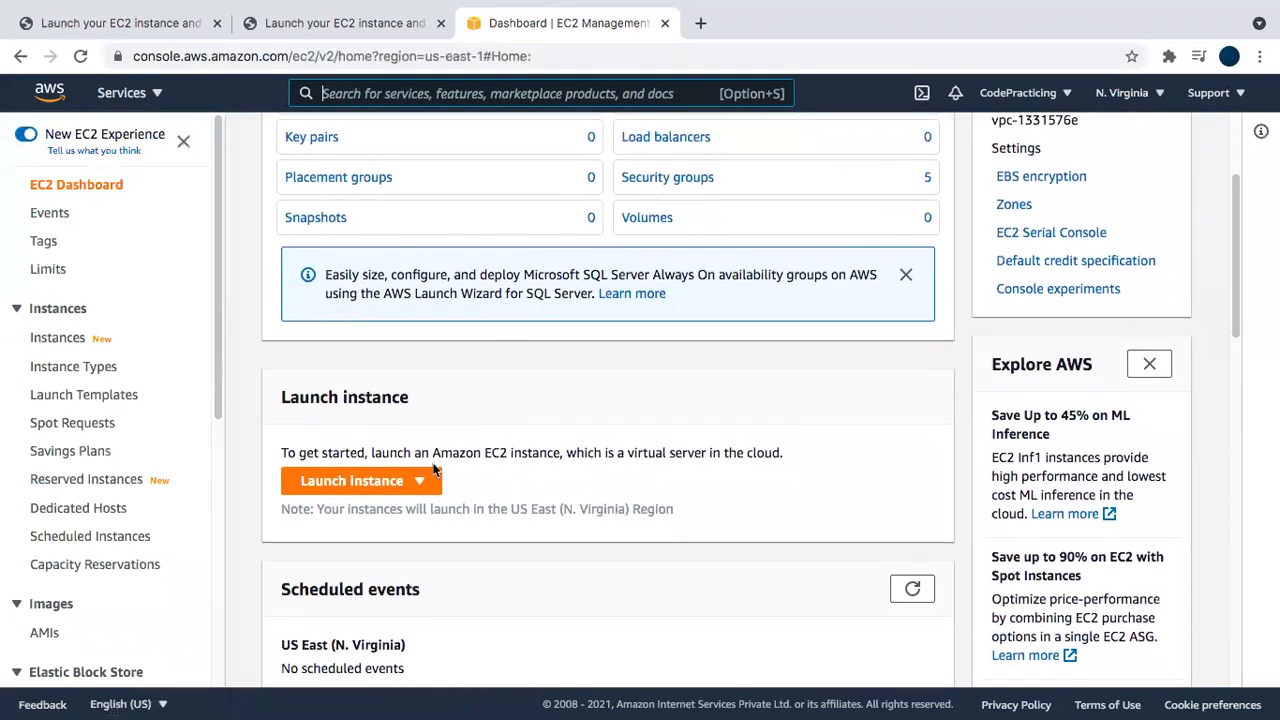
{"action": "left_click", "coordinate": [419, 481]}
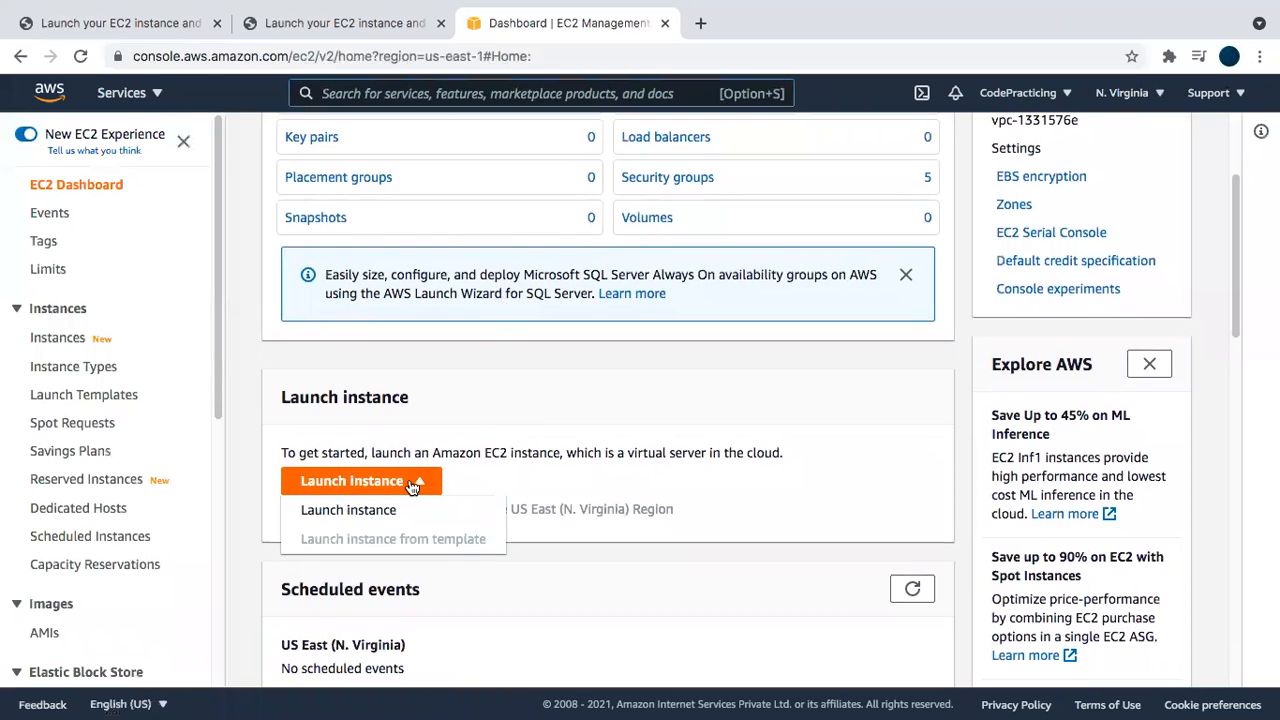
{"action": "left_click", "coordinate": [340, 510]}
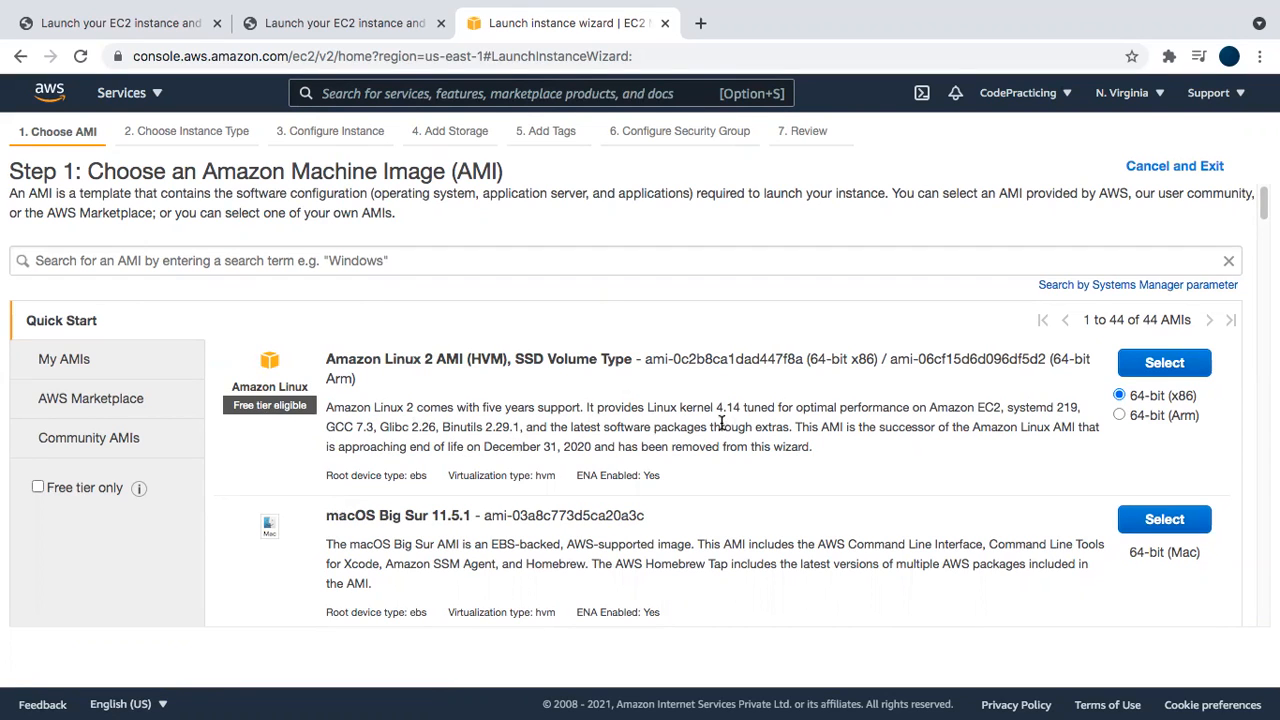
Select the 64-bit (x86) Amazon Linux 2 AMI, keep the t2.micro instance type and continue to the instance details
{"action": "left_click", "coordinate": [1164, 364]}
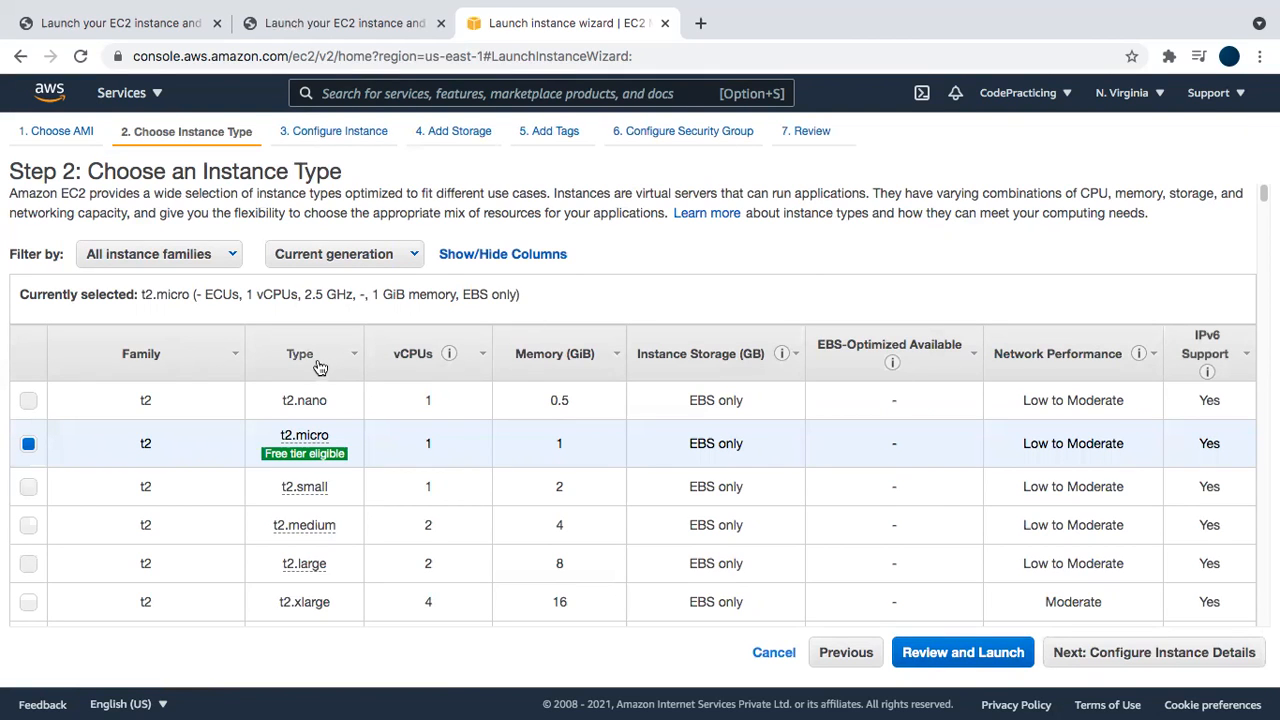
{"action": "left_click", "coordinate": [178, 256]}
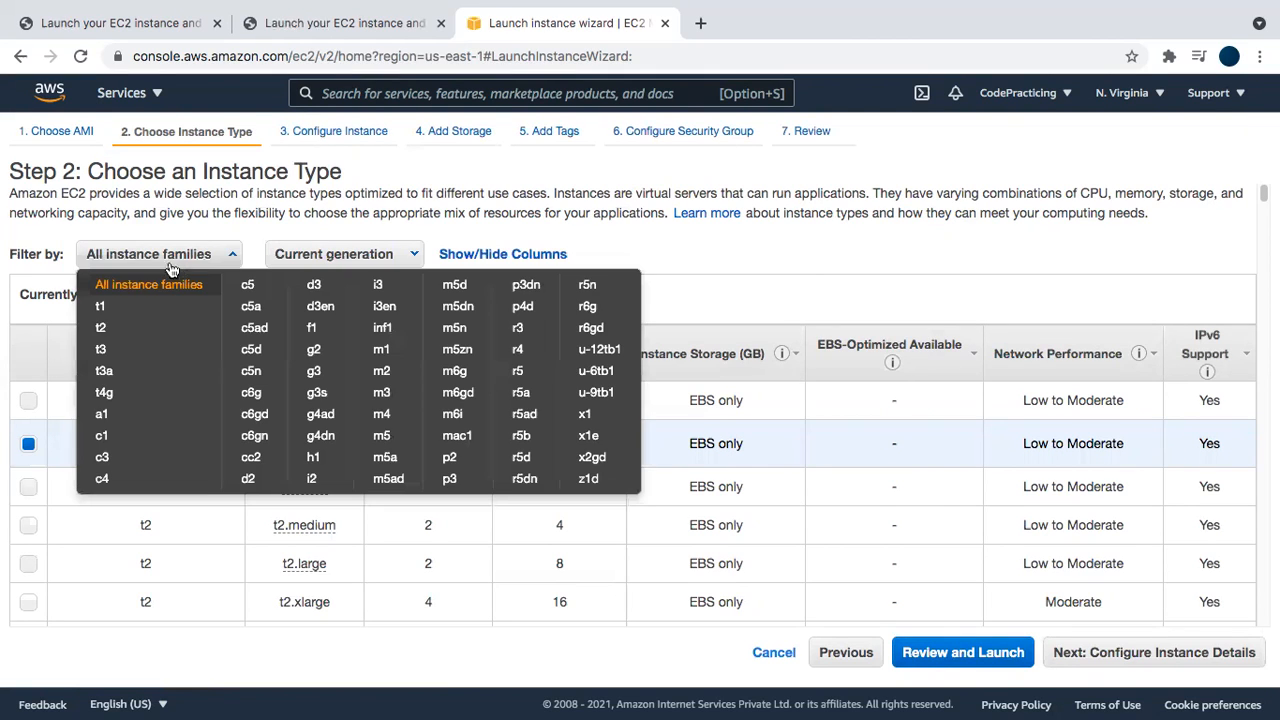
{"action": "left_click", "coordinate": [704, 290]}
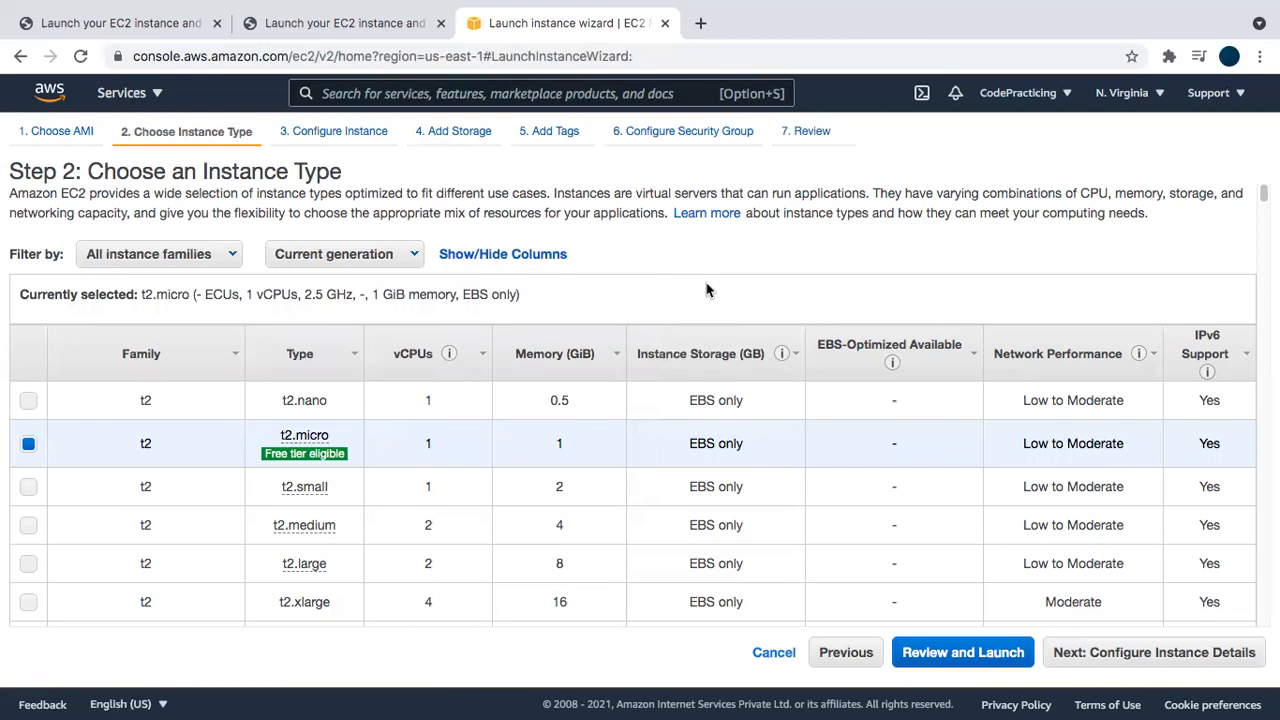
{"action": "mouse_move", "coordinate": [300, 458]}
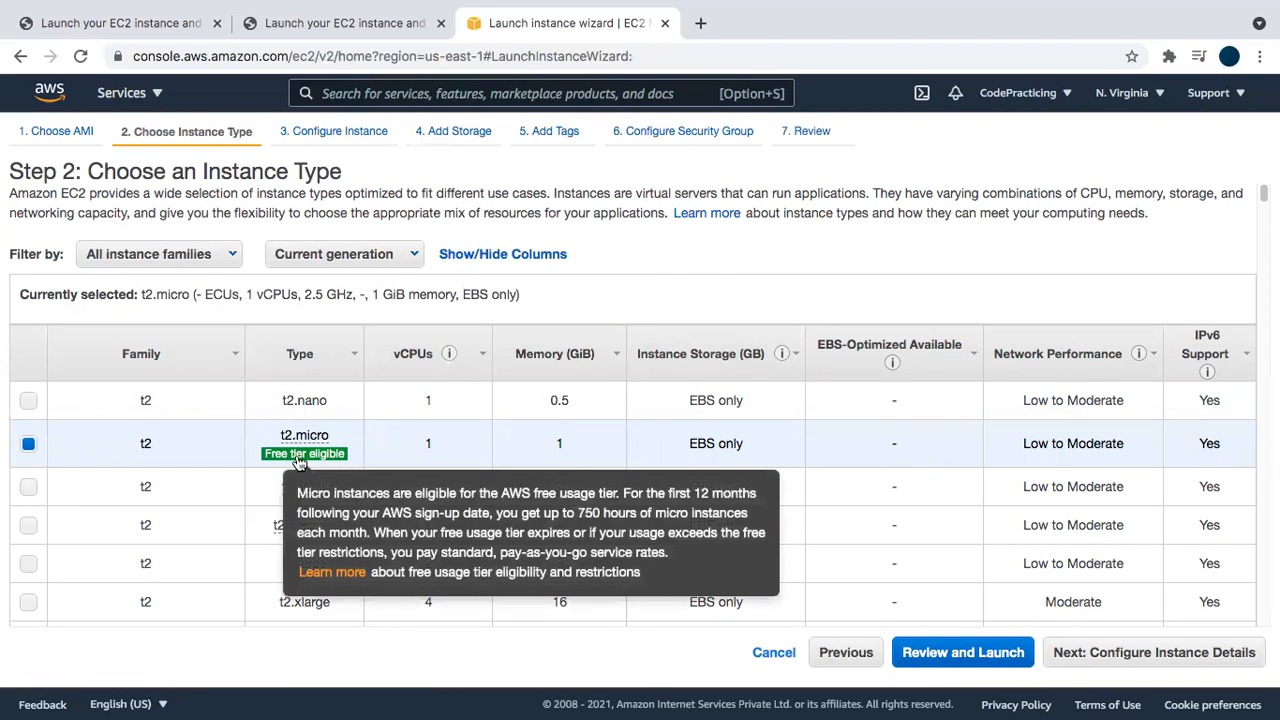
{"action": "left_click", "coordinate": [1131, 656]}
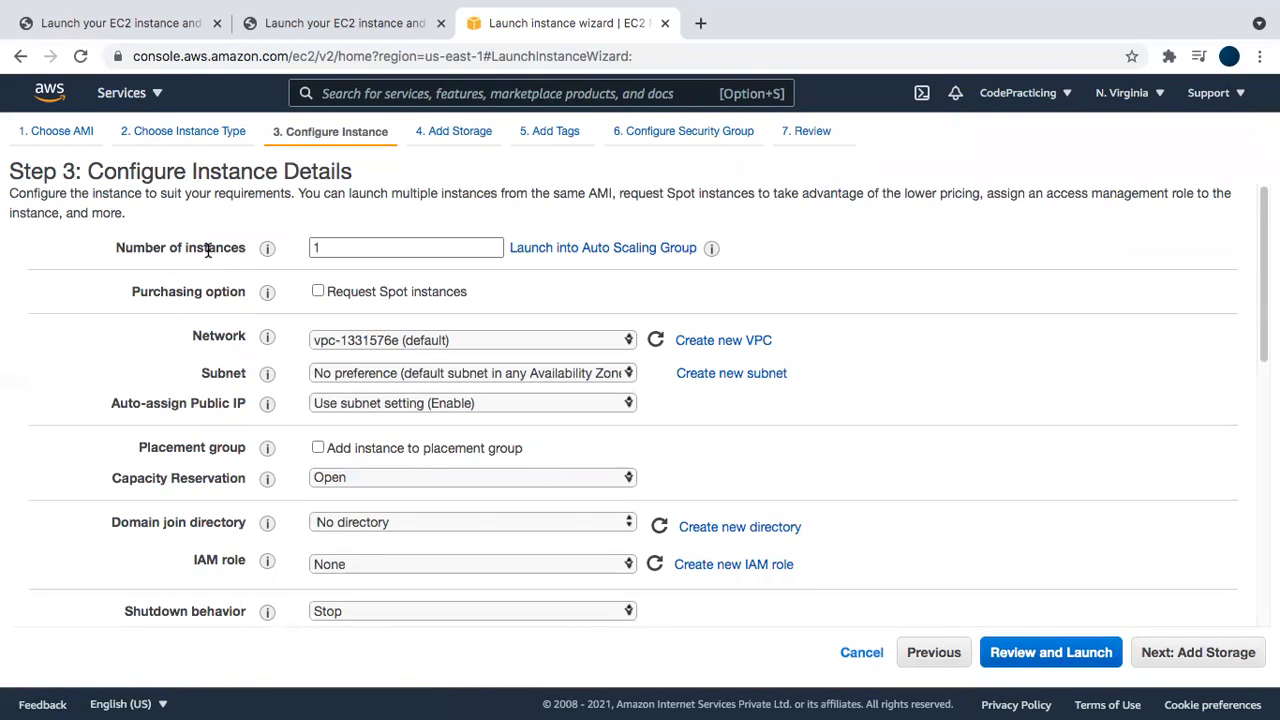
{"action": "double_click", "coordinate": [325, 247]}
{"action": "type", "text": "1000"}
{"action": "key", "text": "BackSpace"}
{"action": "key", "text": "BackSpace"}
{"action": "key", "text": "BackSpace"}
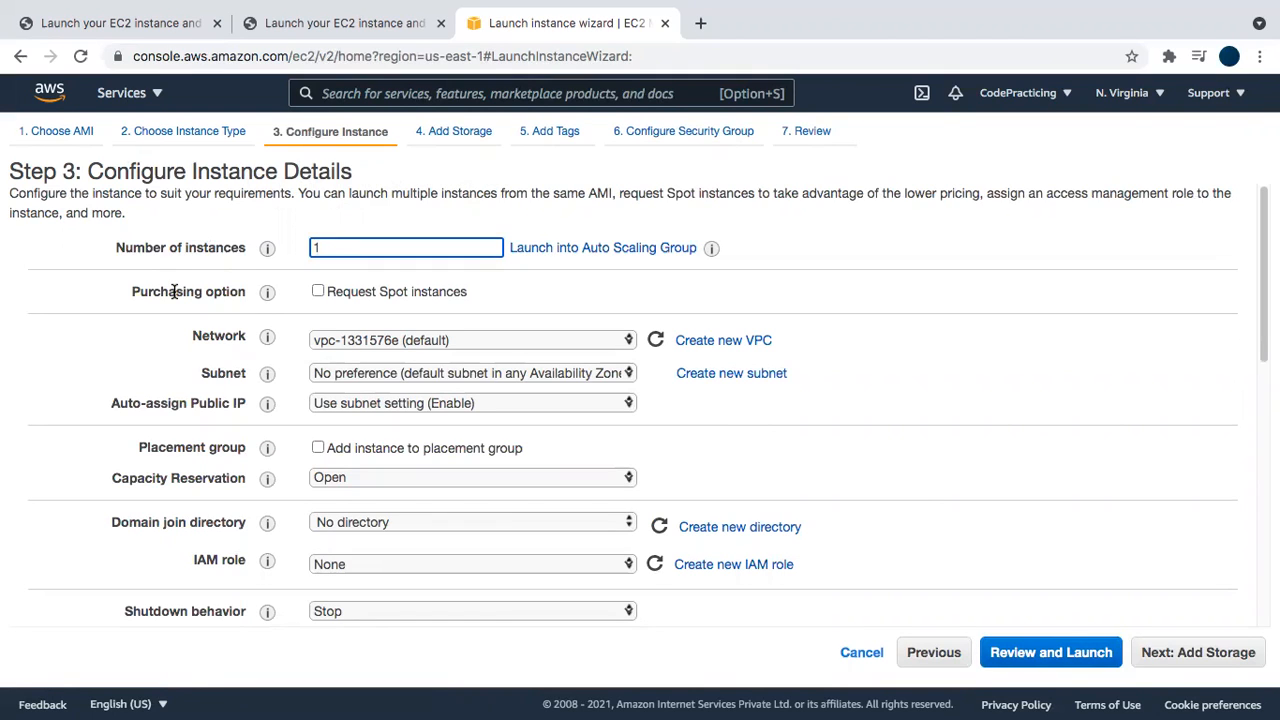
{"action": "left_click", "coordinate": [320, 293]}
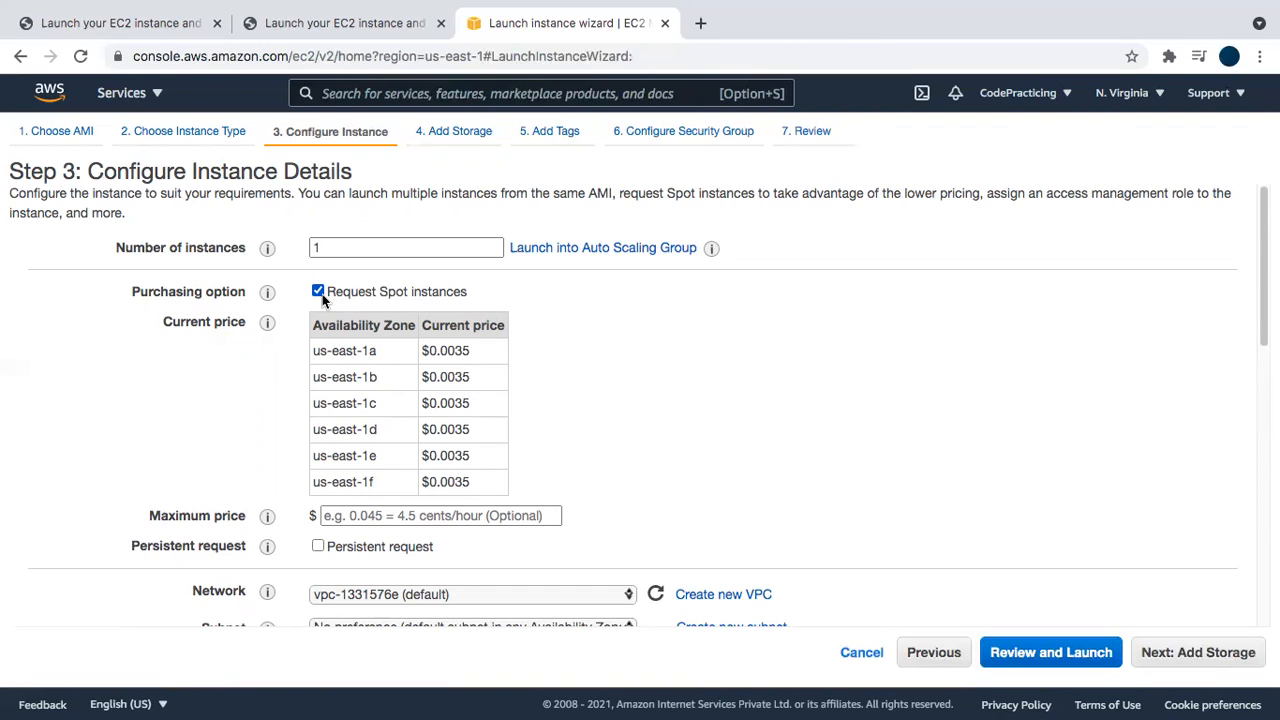
{"action": "left_click", "coordinate": [318, 292]}
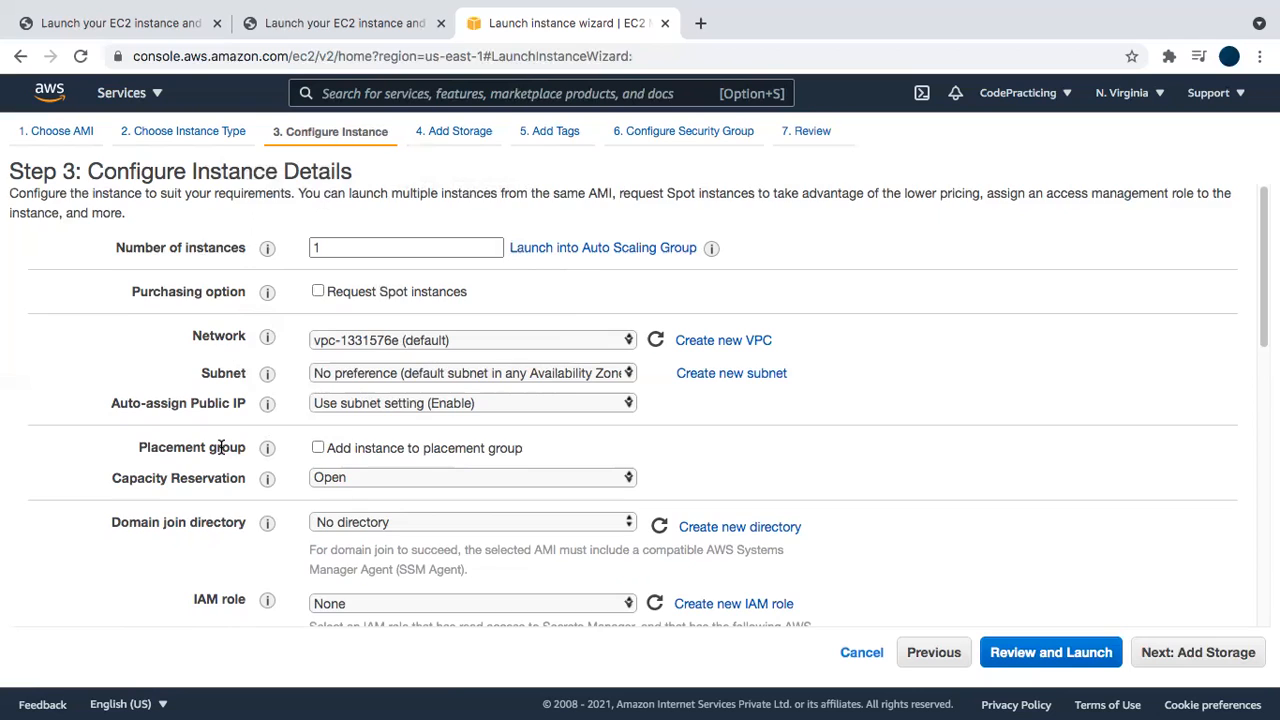
Keep the shutdown behavior on Stop and enable protection against accidental termination
{"action": "scroll", "coordinate": [225, 445], "scroll_direction": "down", "scroll_amount": 1}
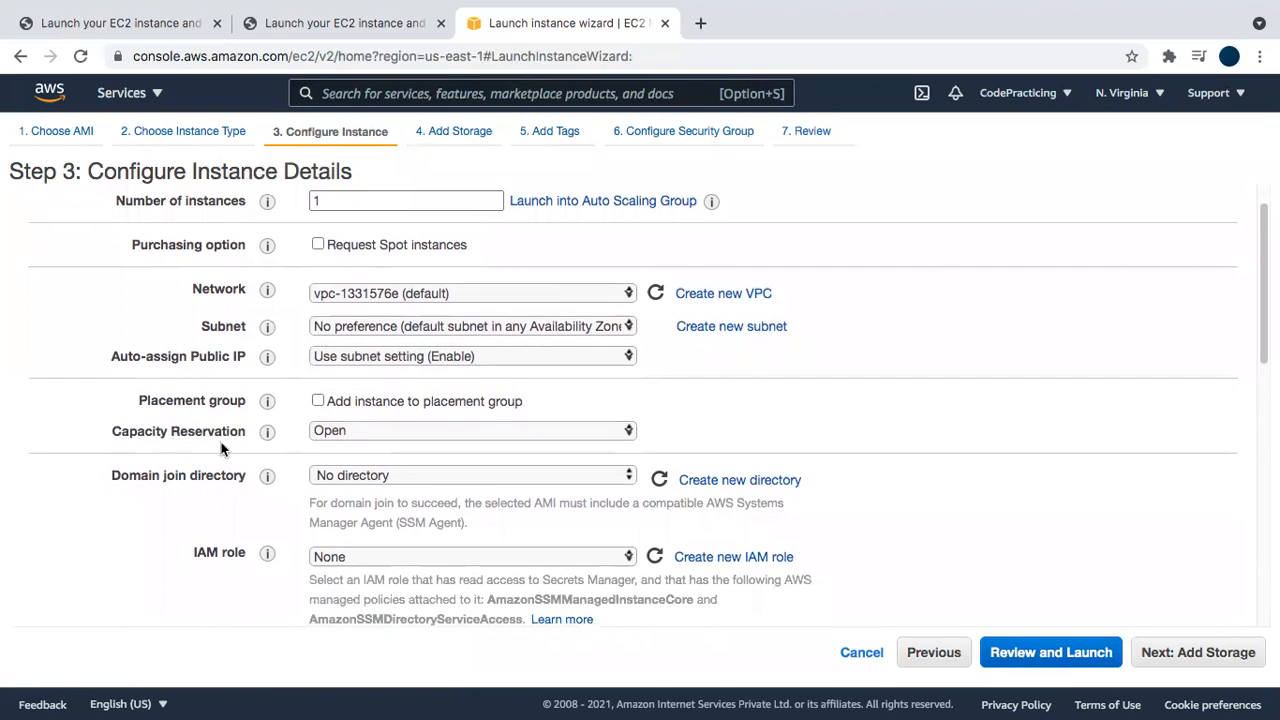
{"action": "scroll", "coordinate": [221, 442], "scroll_direction": "down", "scroll_amount": 3}
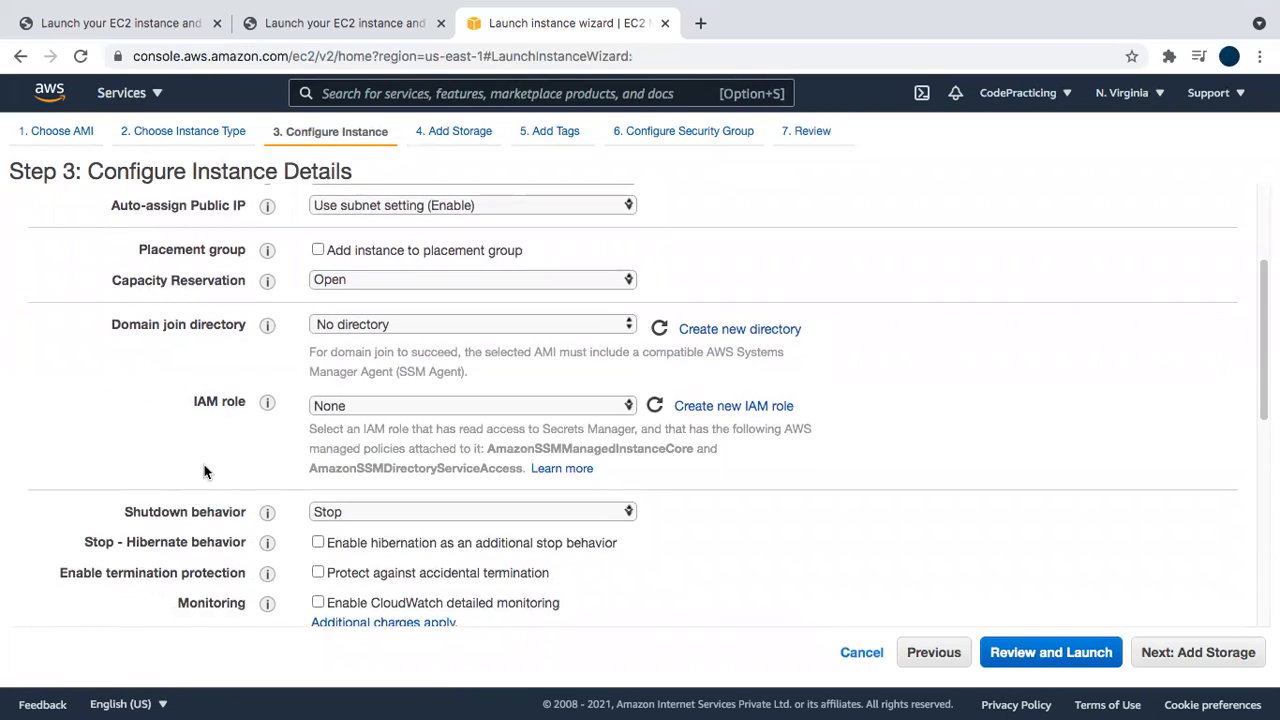
{"action": "scroll", "coordinate": [209, 470], "scroll_direction": "down", "scroll_amount": 1}
{"action": "scroll", "coordinate": [206, 443], "scroll_direction": "down", "scroll_amount": 4}
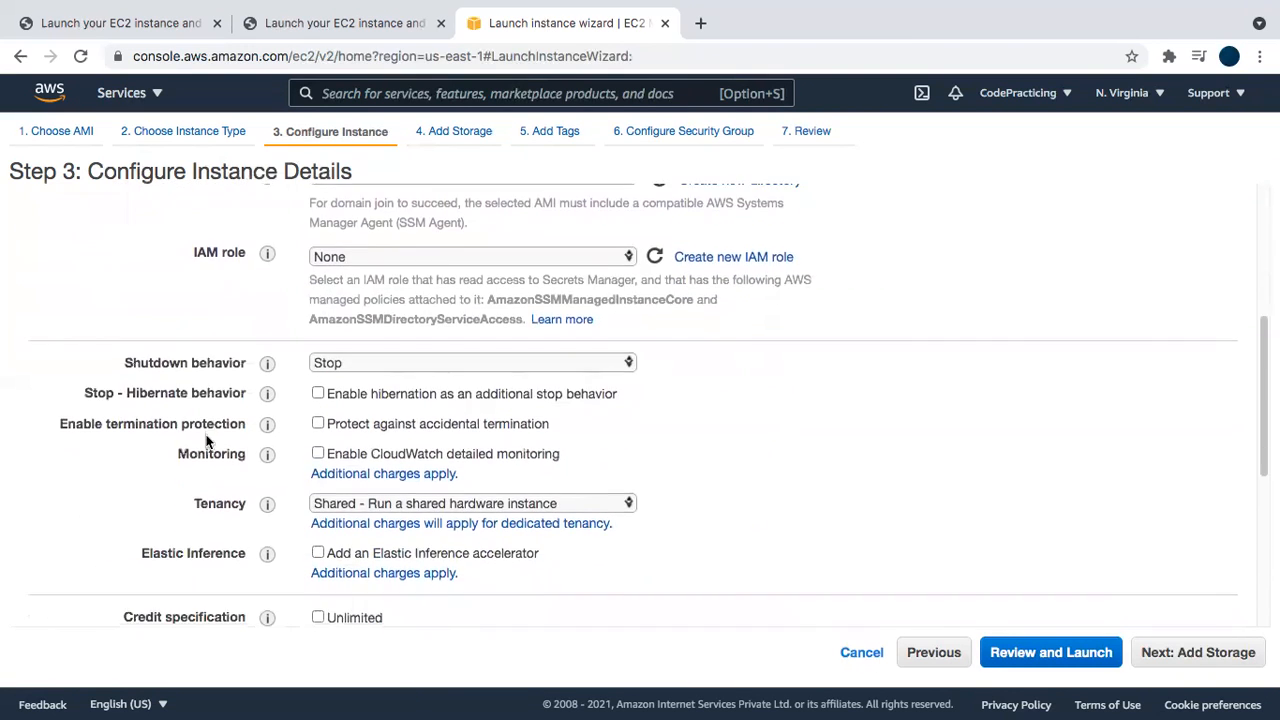
{"action": "scroll", "coordinate": [206, 440], "scroll_direction": "down", "scroll_amount": 1}
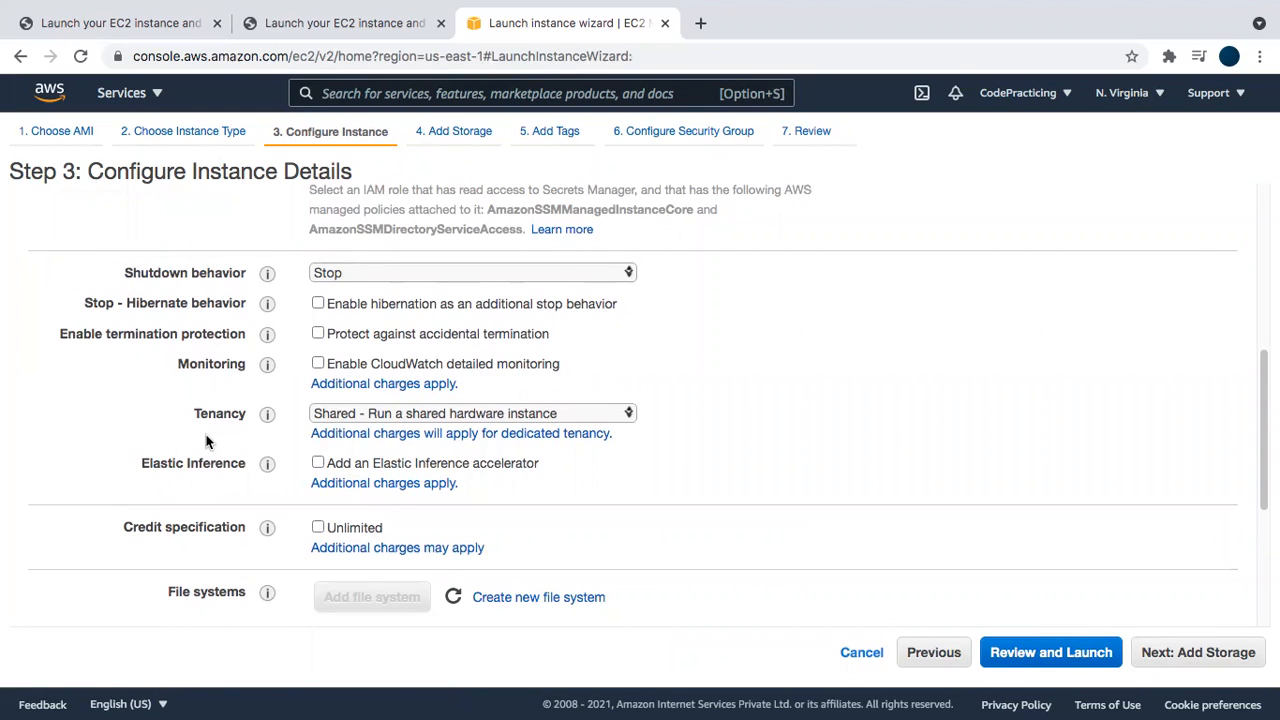
{"action": "left_click", "coordinate": [334, 277]}
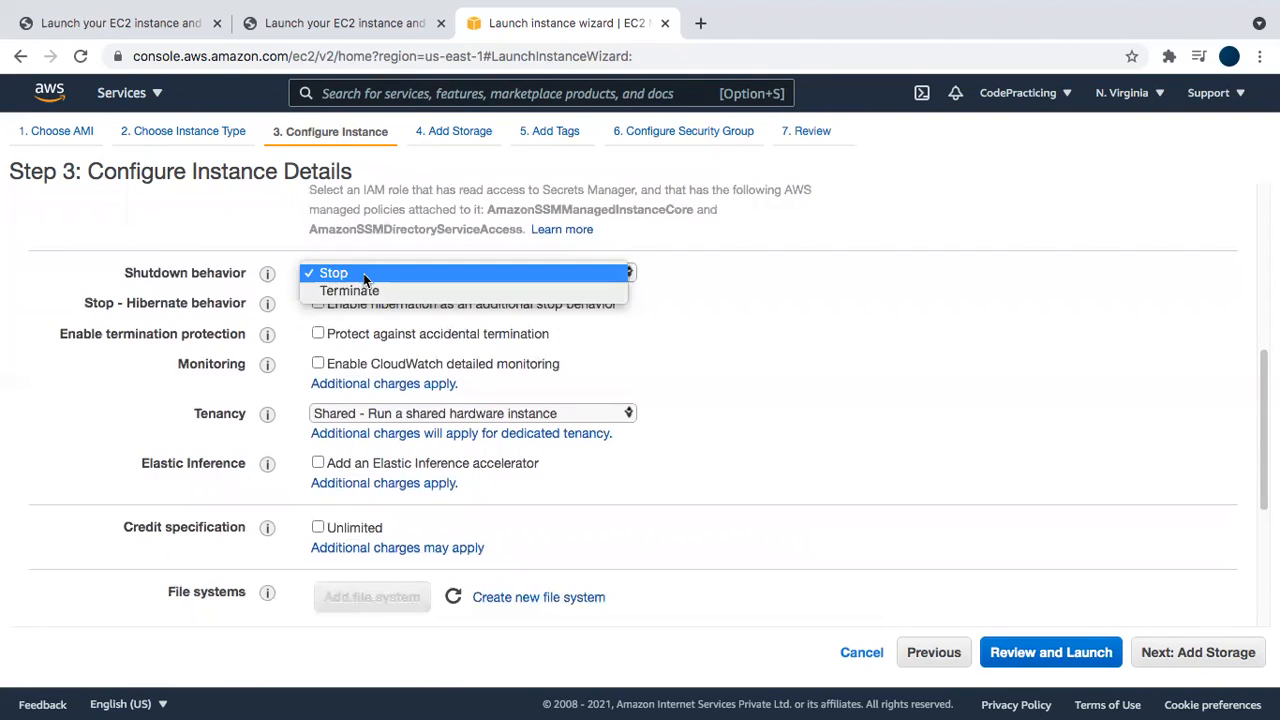
{"action": "left_click", "coordinate": [808, 293]}
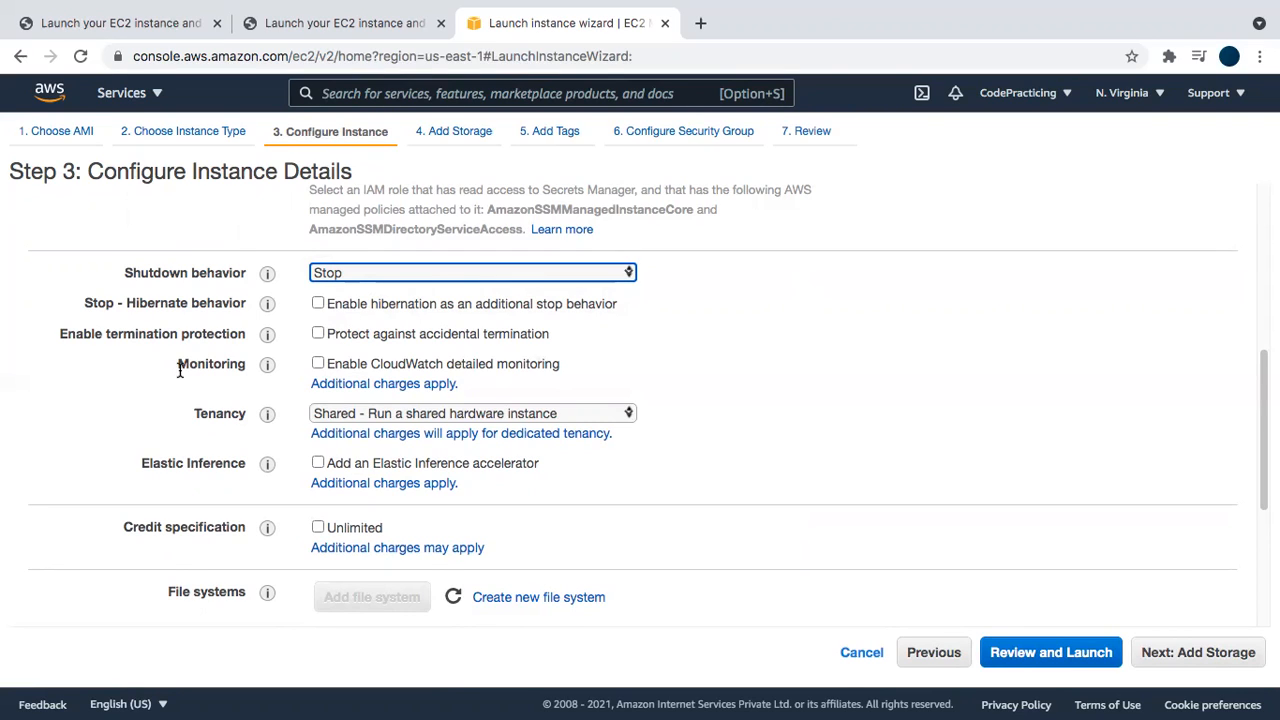
{"action": "left_click", "coordinate": [317, 334]}
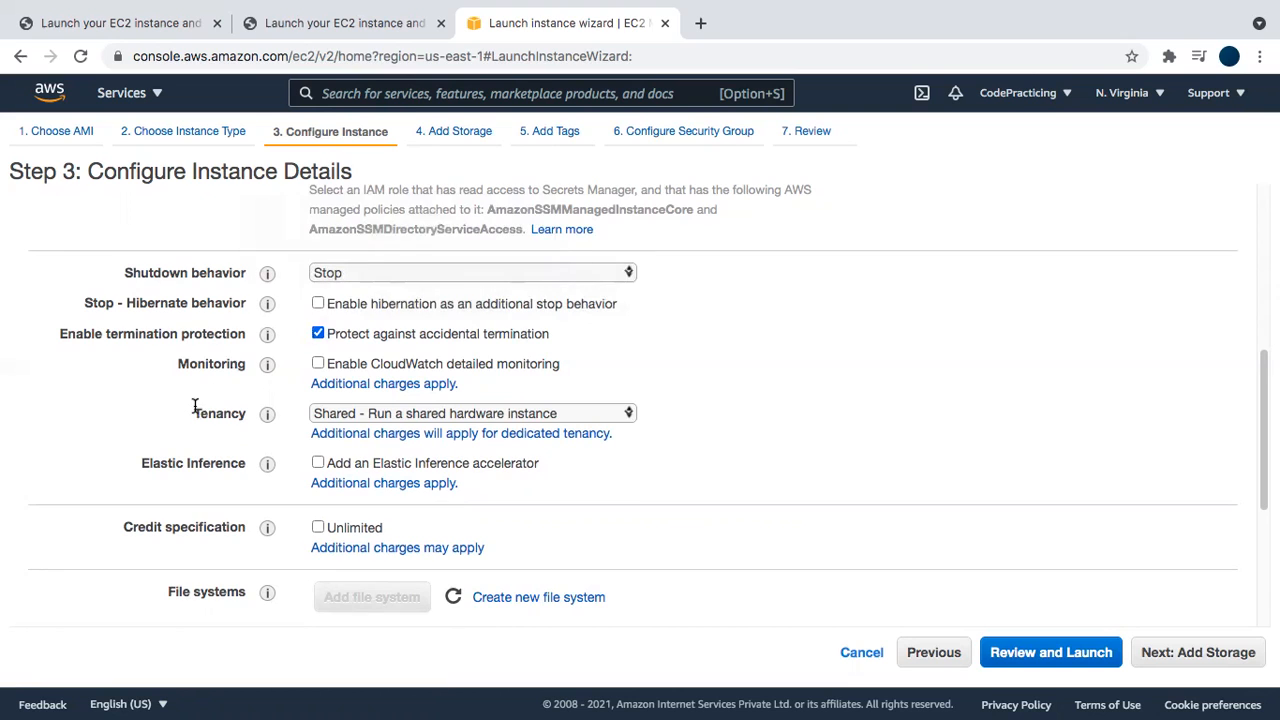
Keep the tenancy on Shared - Run a shared hardware instance and proceed to the storage configuration
{"action": "scroll", "coordinate": [194, 405], "scroll_direction": "down", "scroll_amount": 2}
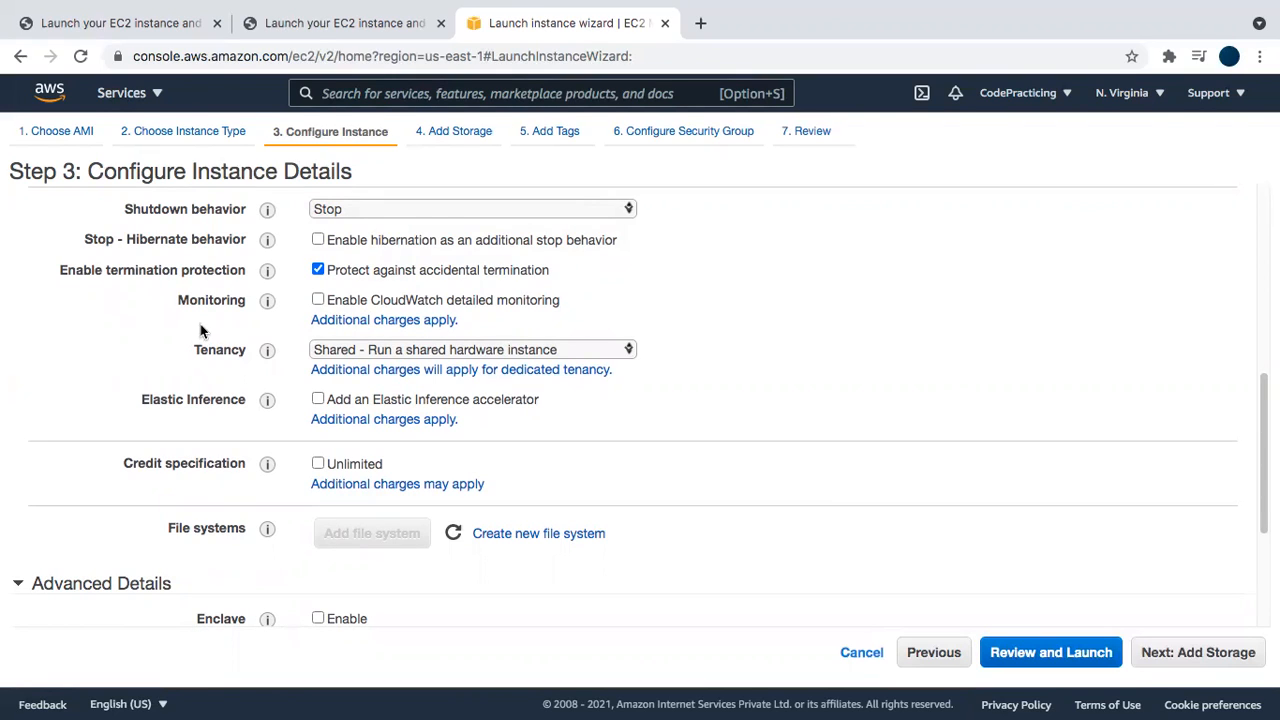
{"action": "left_click", "coordinate": [346, 350]}
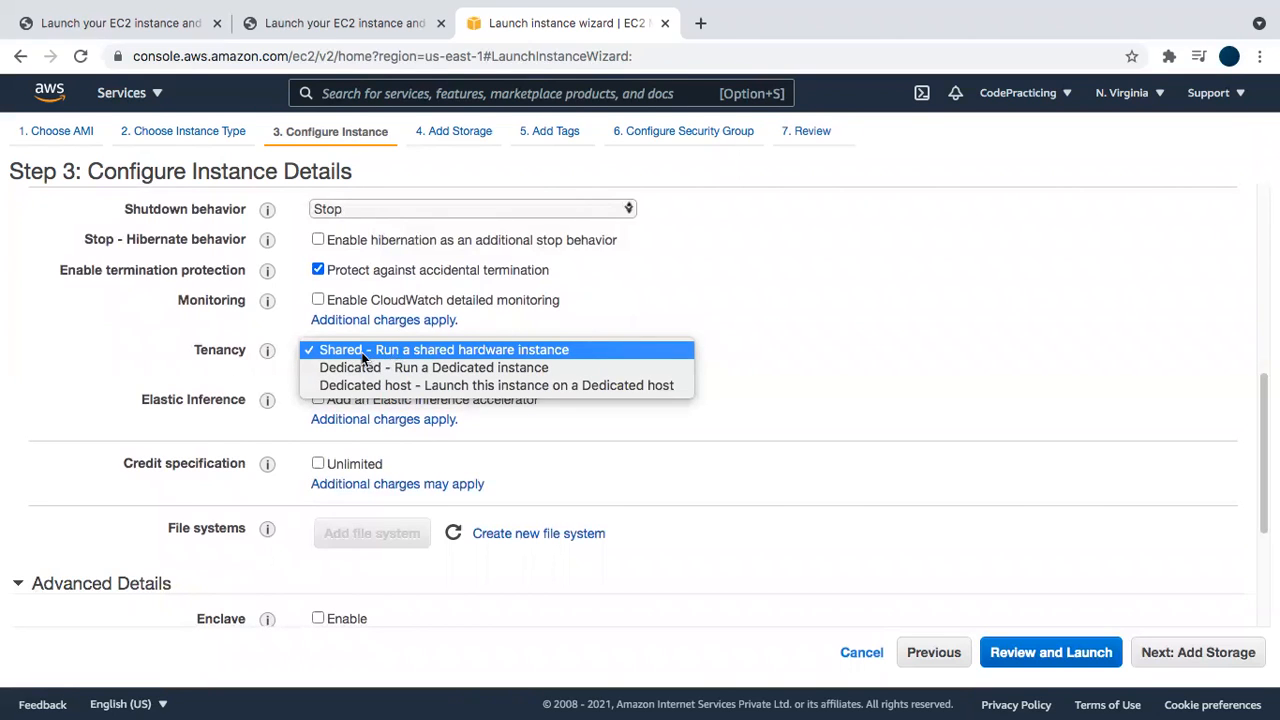
{"action": "left_click", "coordinate": [362, 352]}
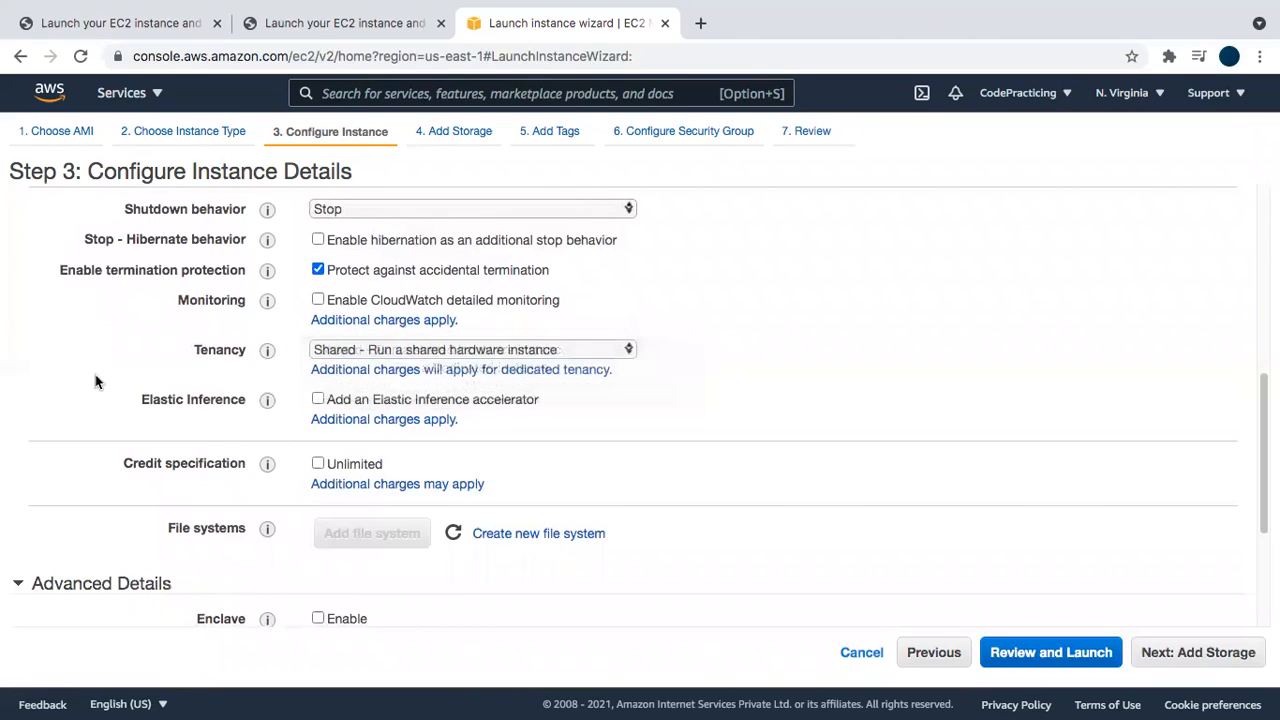
{"action": "scroll", "coordinate": [150, 330], "scroll_direction": "down", "scroll_amount": 2}
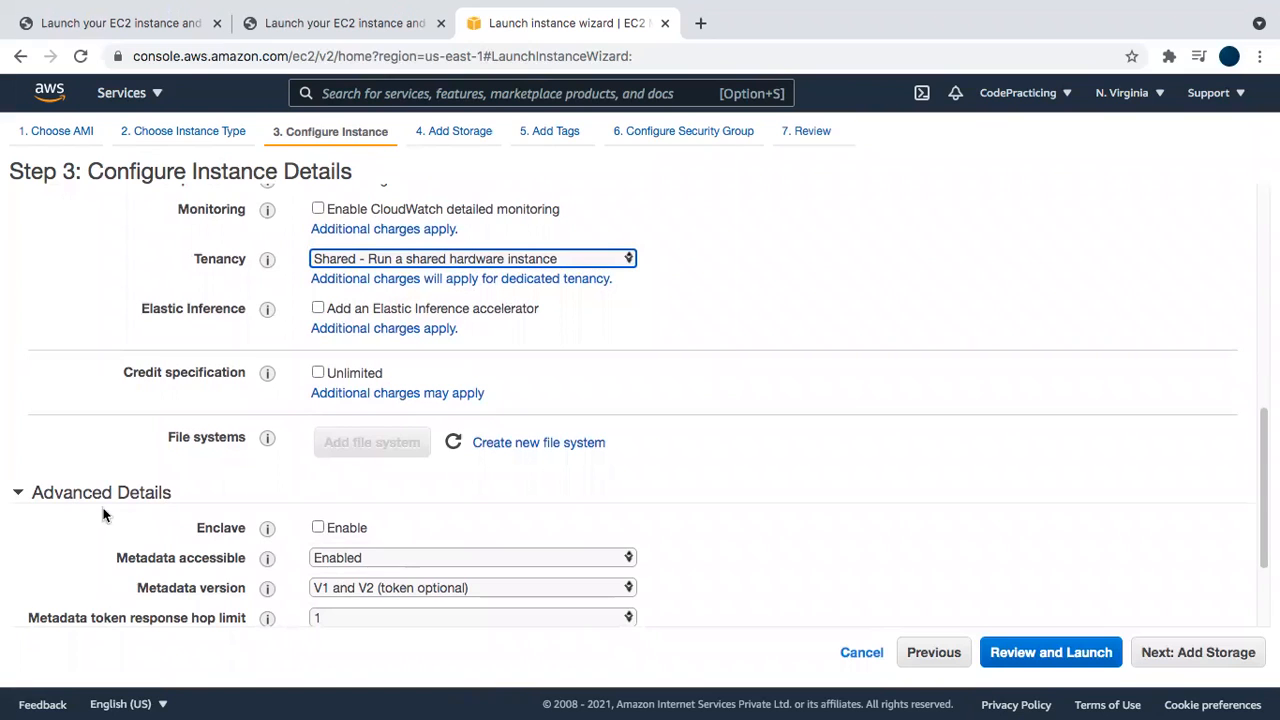
{"action": "scroll", "coordinate": [103, 514], "scroll_direction": "down", "scroll_amount": 2}
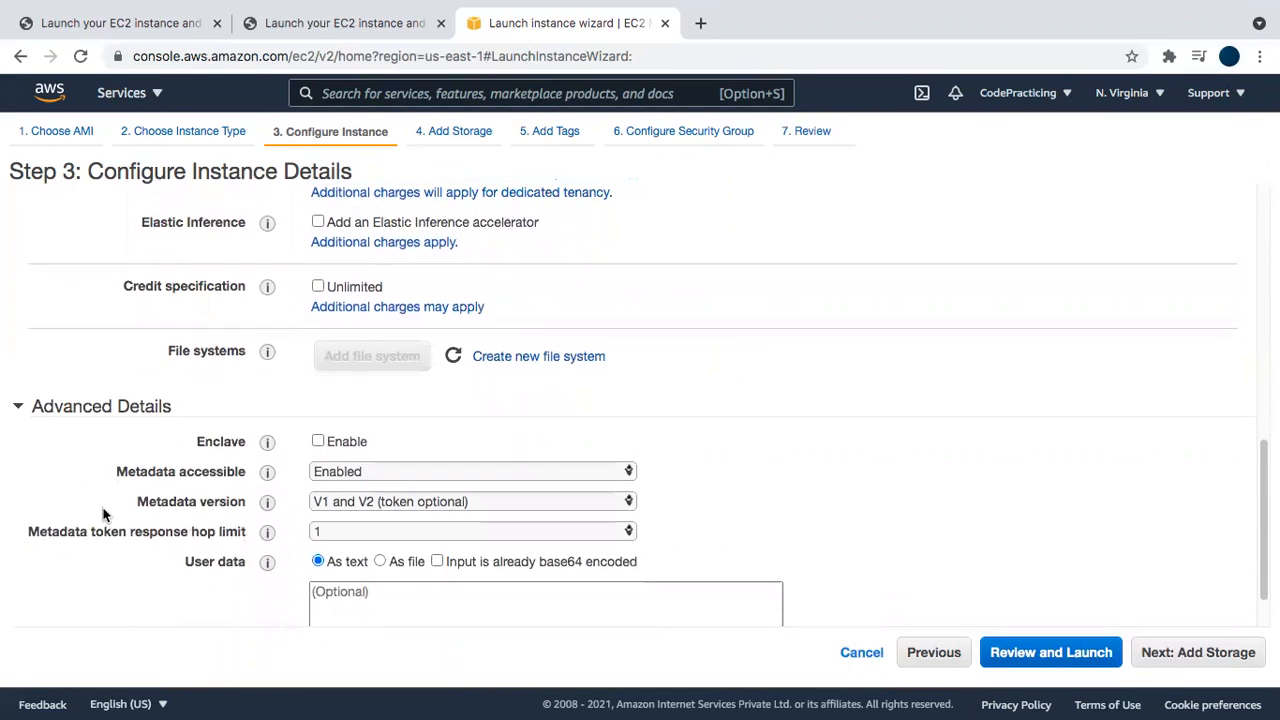
{"action": "scroll", "coordinate": [103, 514], "scroll_direction": "down", "scroll_amount": 1}
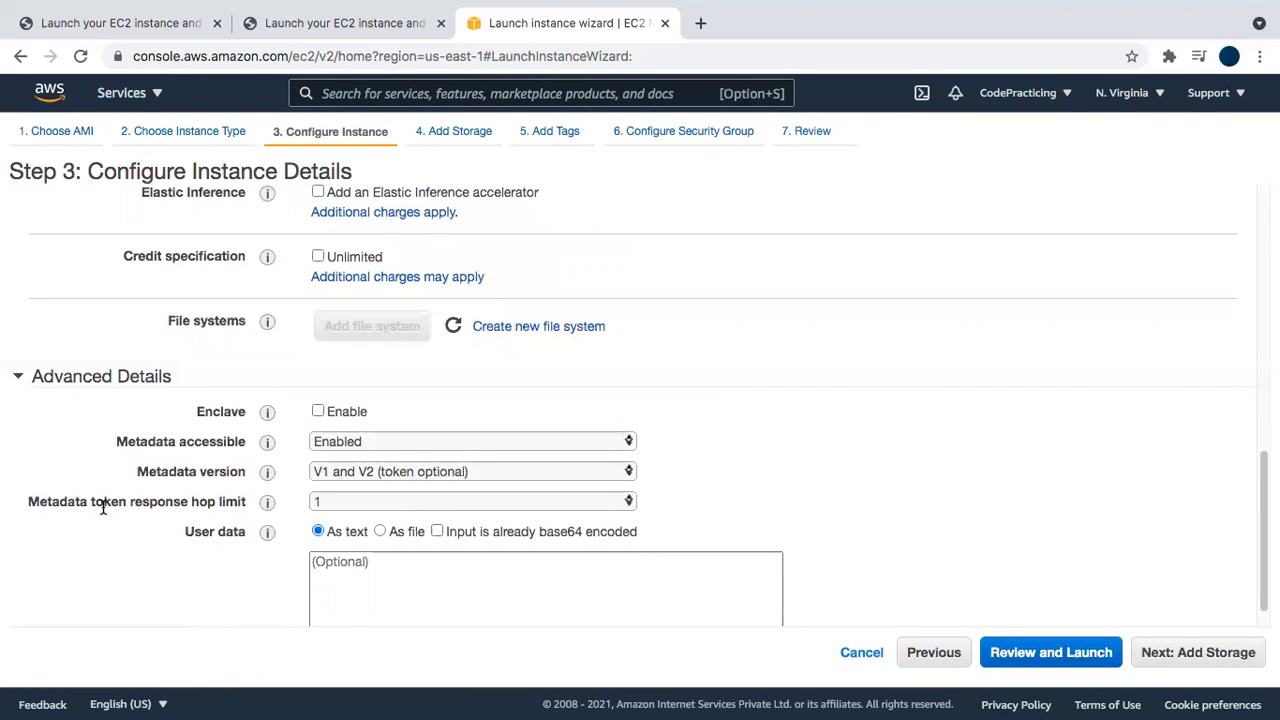
{"action": "scroll", "coordinate": [103, 508], "scroll_direction": "up", "scroll_amount": 4}
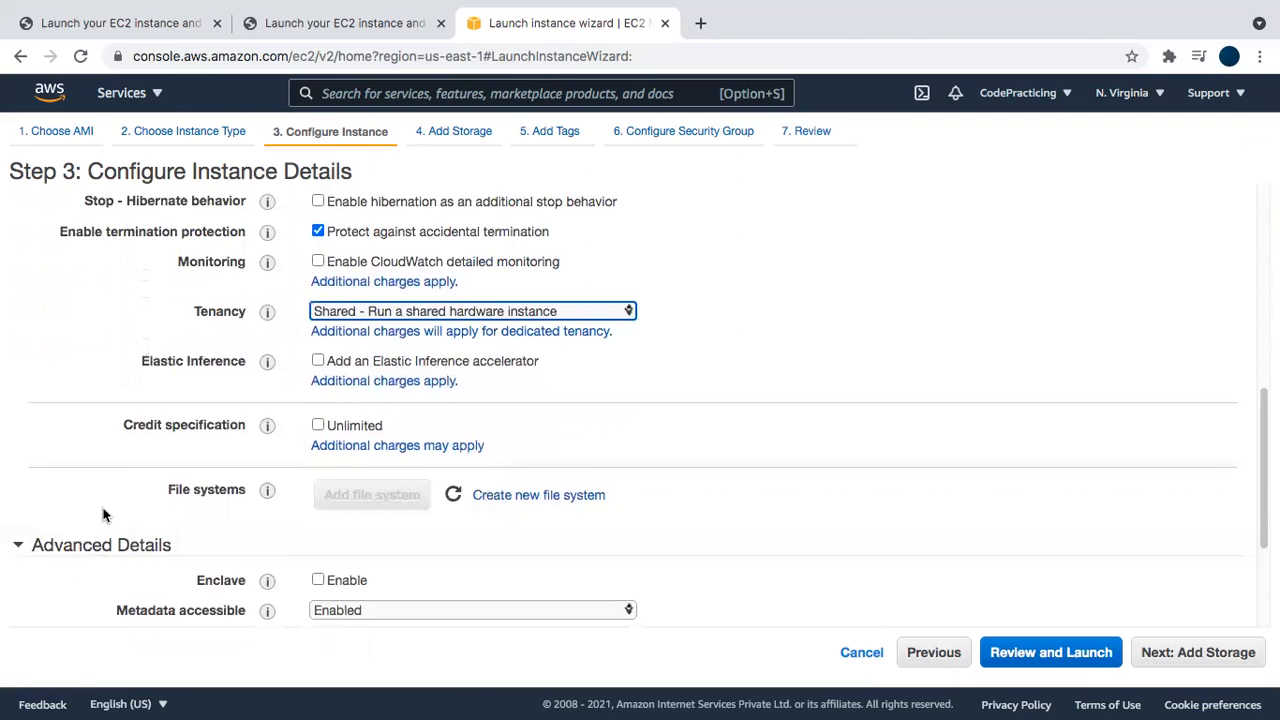
{"action": "scroll", "coordinate": [103, 514], "scroll_direction": "up", "scroll_amount": 4}
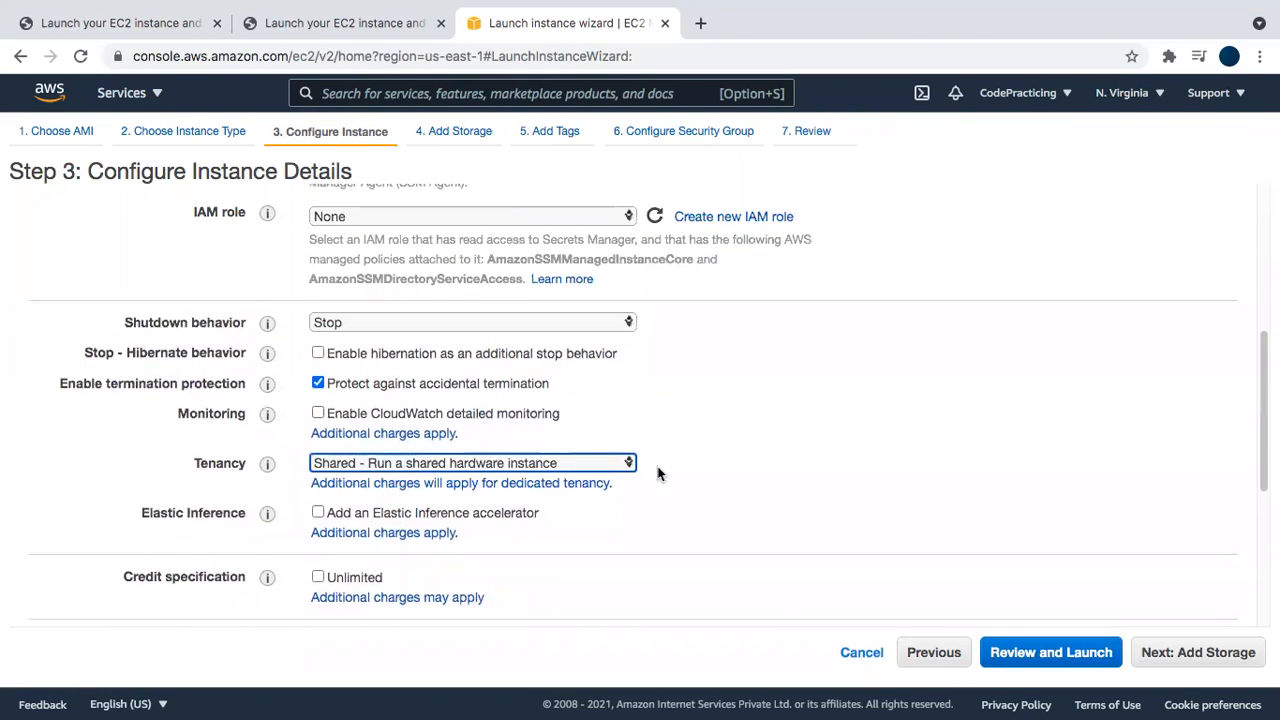
{"action": "left_click", "coordinate": [1213, 655]}
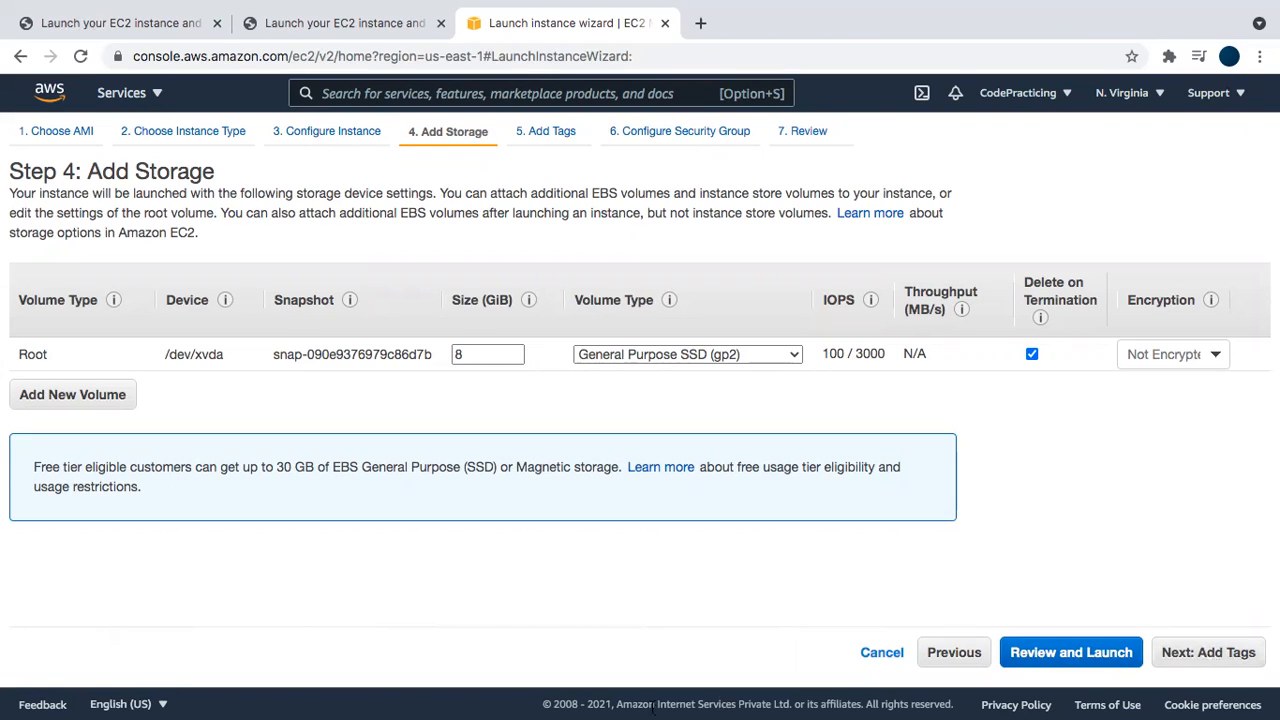
Check the root volume's available types, keep General Purpose SSD (gp2), and add a new EBS volume
{"action": "left_click", "coordinate": [745, 356]}
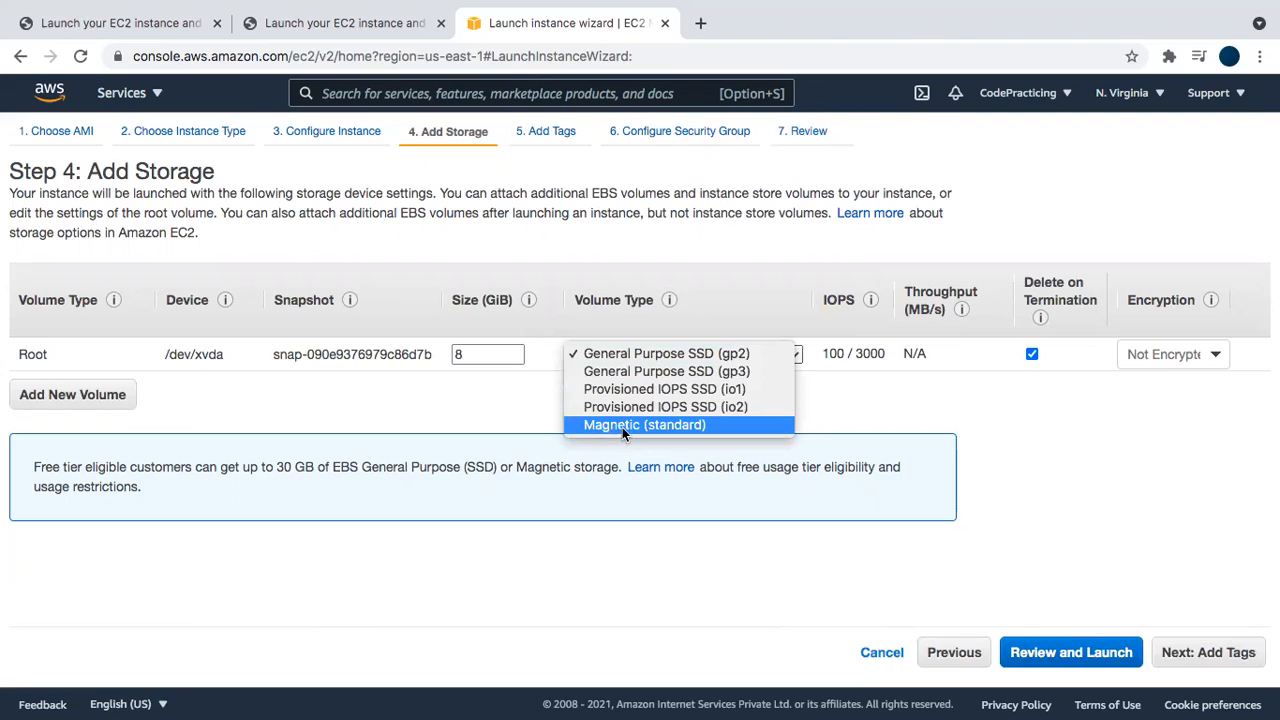
{"action": "left_click", "coordinate": [853, 404]}
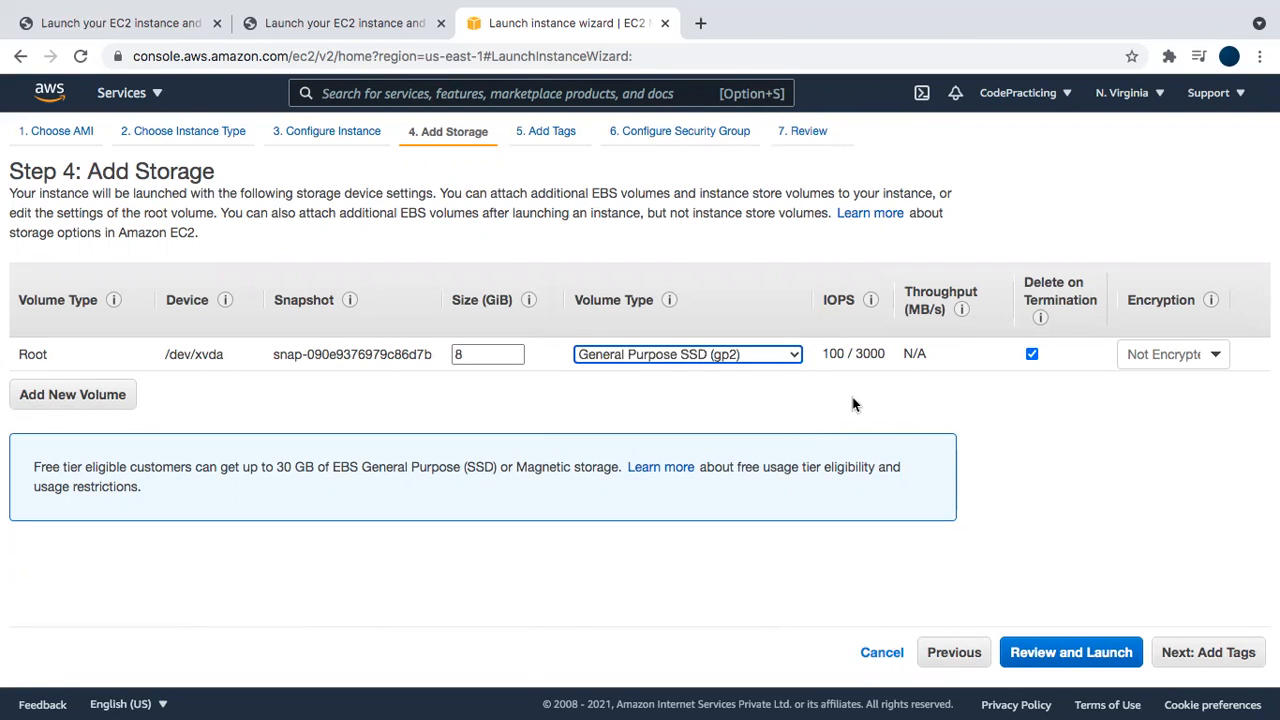
{"action": "left_click", "coordinate": [100, 399]}
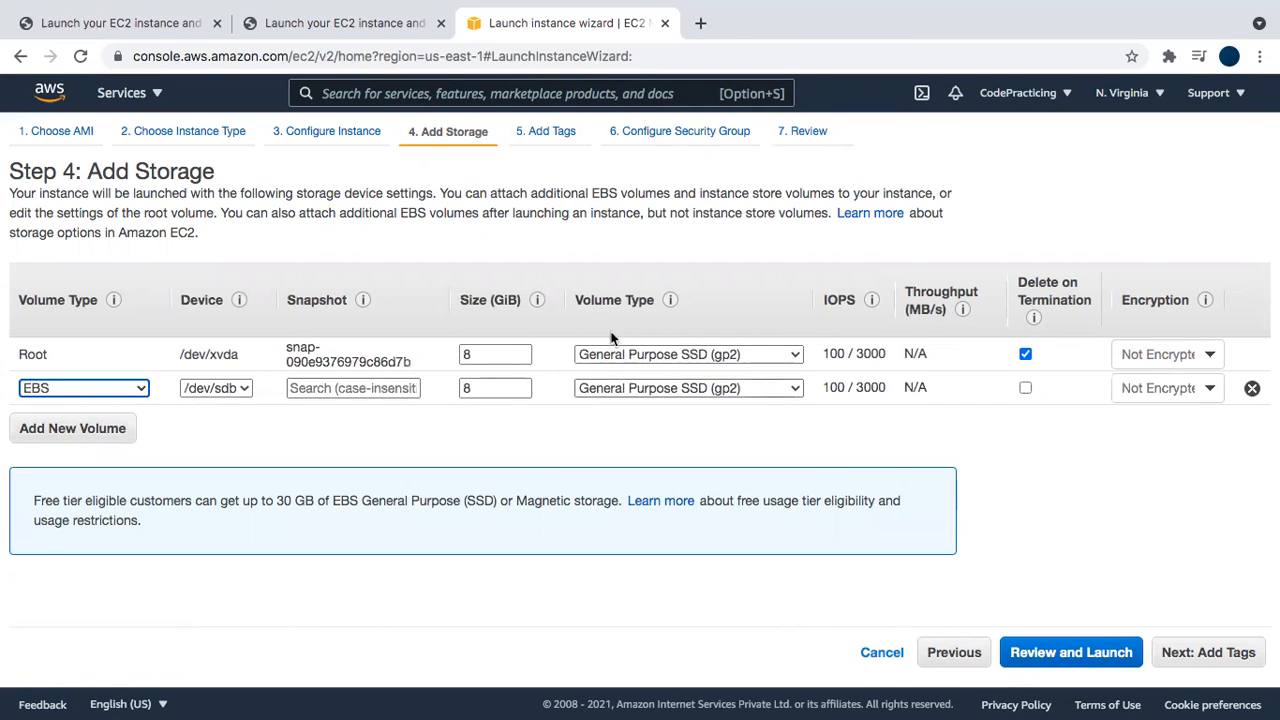
Examine the added EBS volume's type and Delete on Termination options and the root volume's encryption key choices
{"action": "left_click", "coordinate": [620, 389]}
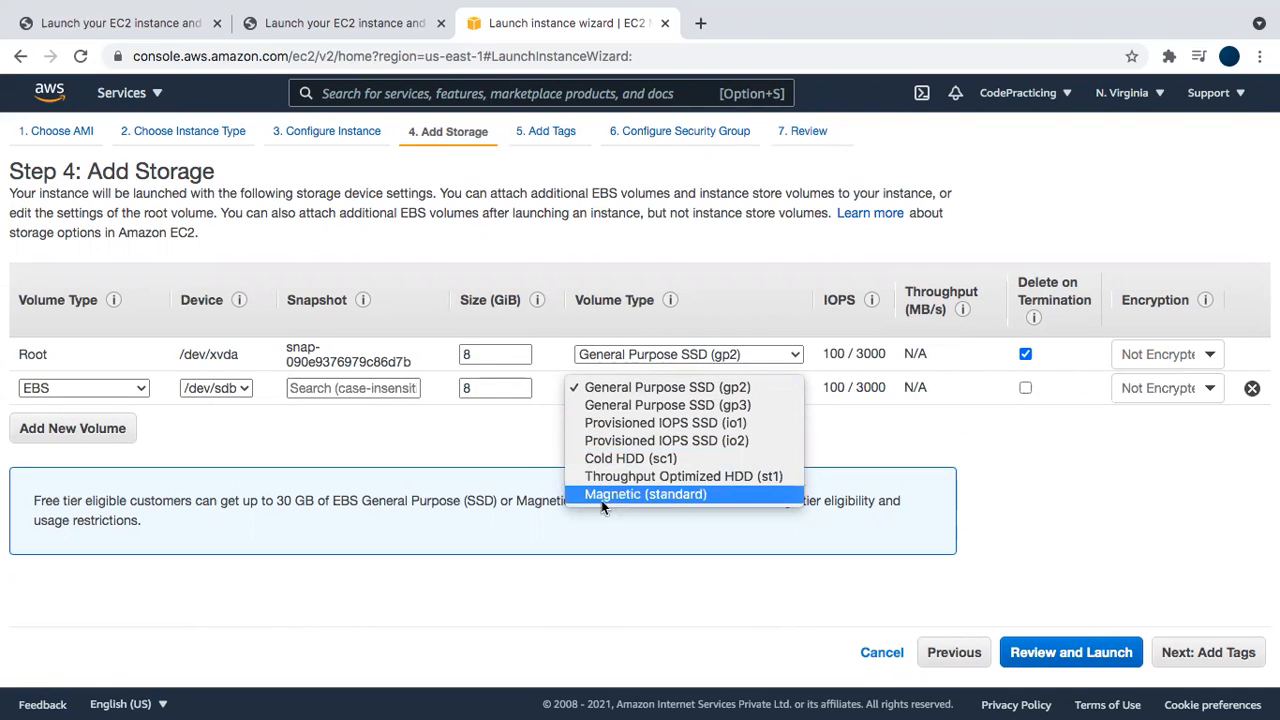
{"action": "left_click", "coordinate": [824, 453]}
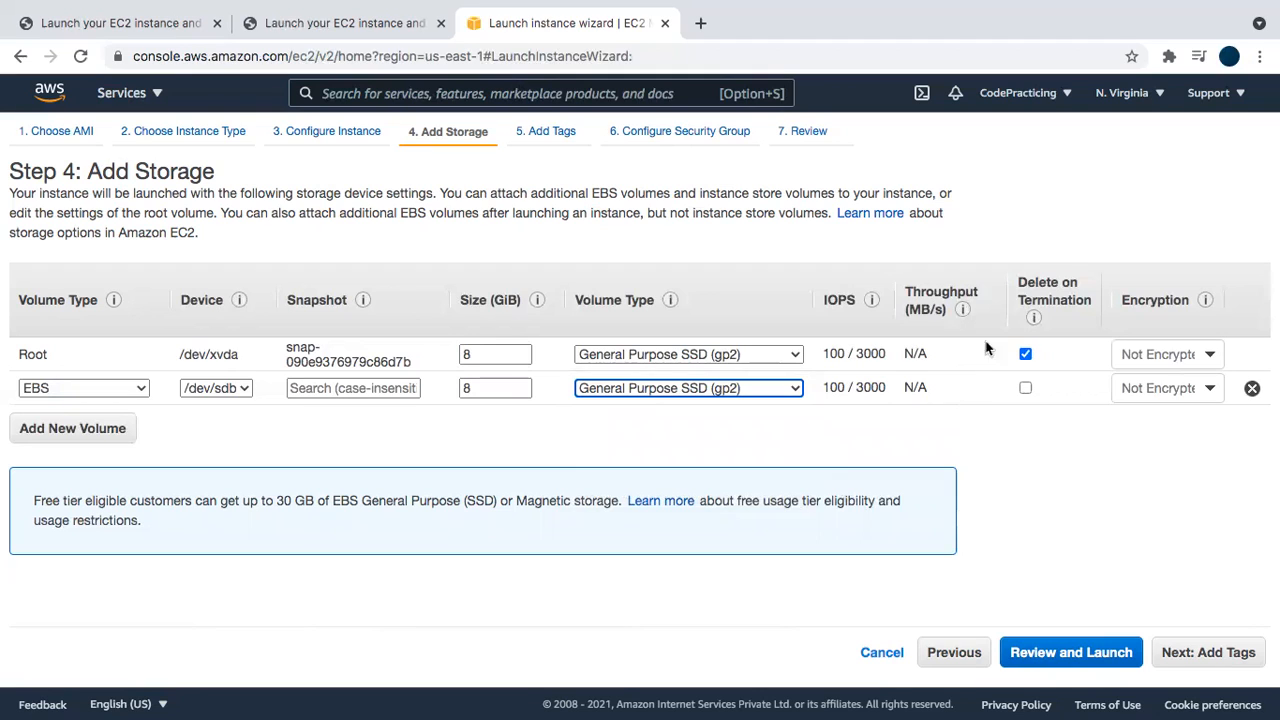
{"action": "mouse_move", "coordinate": [1040, 302]}
{"action": "left_click", "coordinate": [1025, 389]}
{"action": "left_click", "coordinate": [1025, 389]}
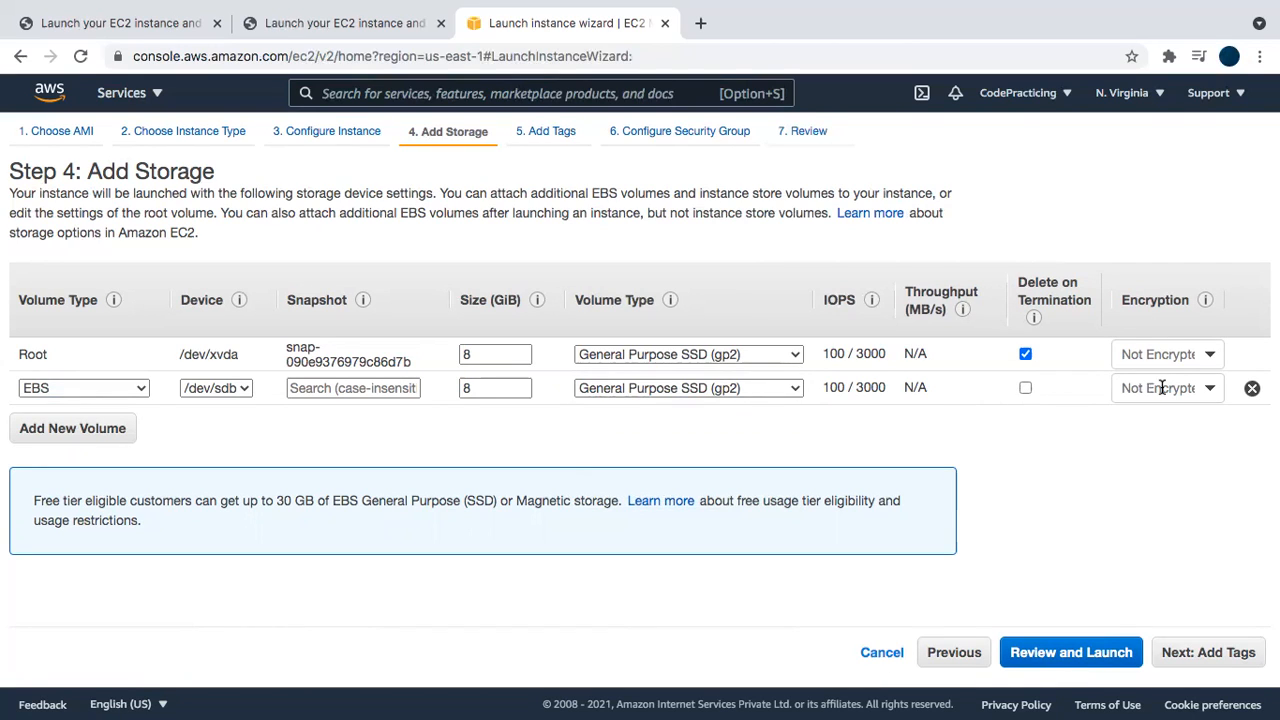
{"action": "left_click", "coordinate": [1155, 354]}
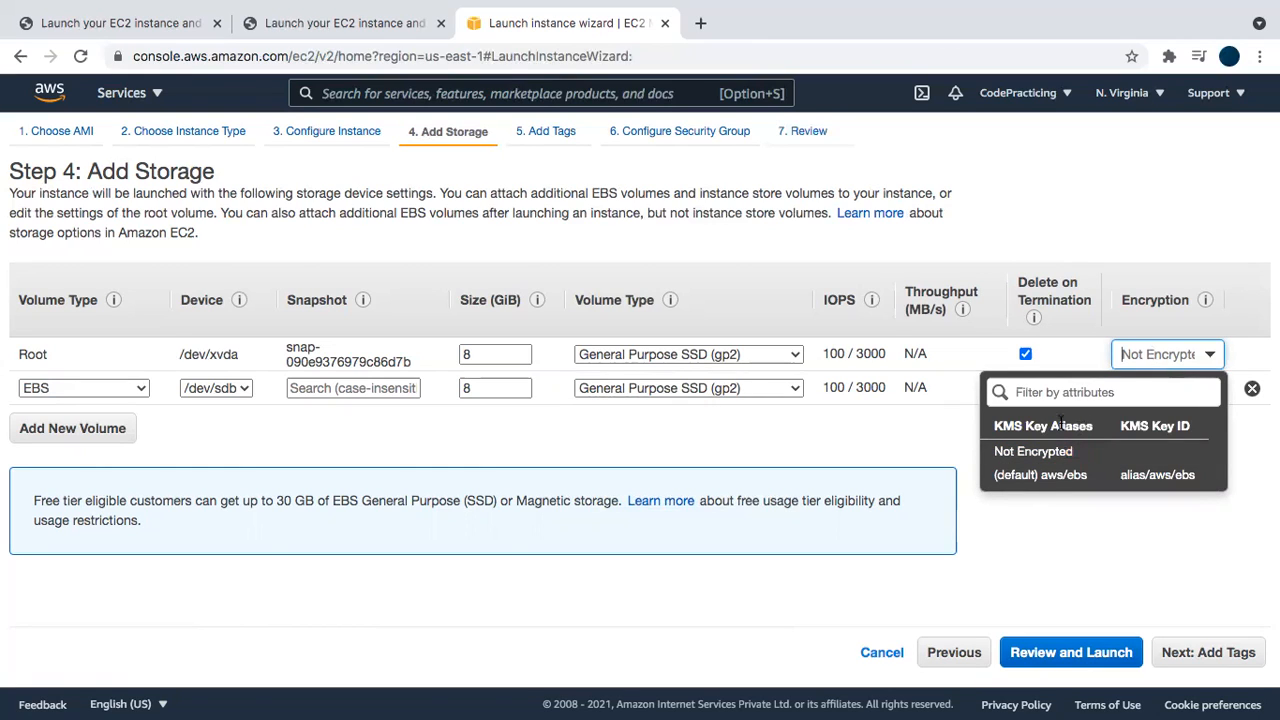
{"action": "left_click", "coordinate": [938, 440]}
Remove the added EBS volume so only the root volume is left, and proceed to the tags configuration
{"action": "left_click", "coordinate": [1252, 388]}
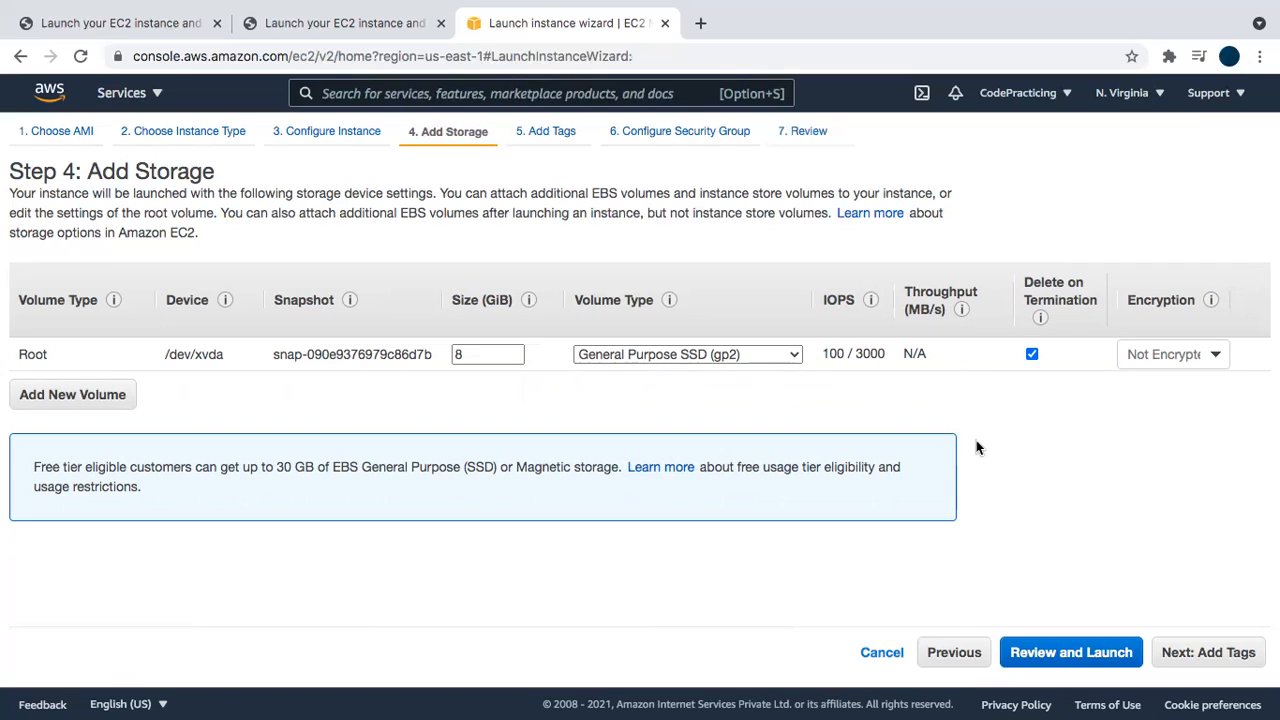
{"action": "left_click", "coordinate": [1215, 654]}
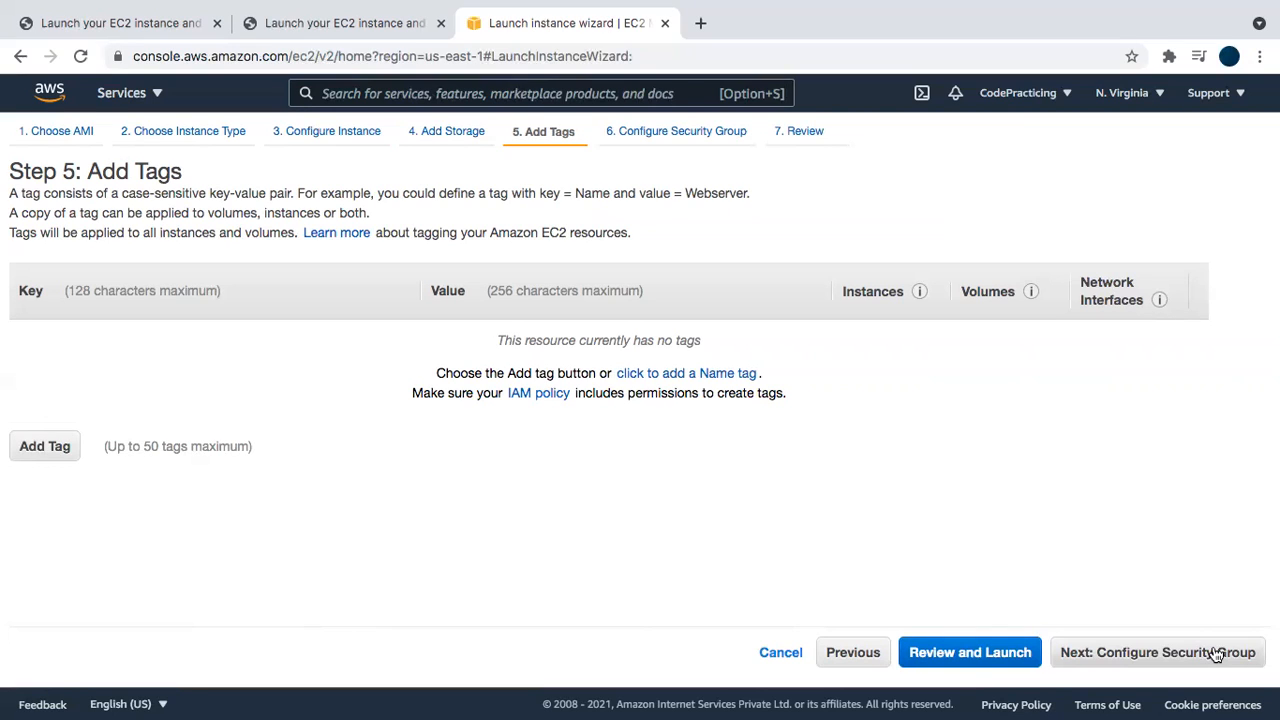
Add a tag with key Name and value ec2-demo, and continue to the security group configuration
{"action": "left_click", "coordinate": [60, 446]}
{"action": "type", "text": "name"}
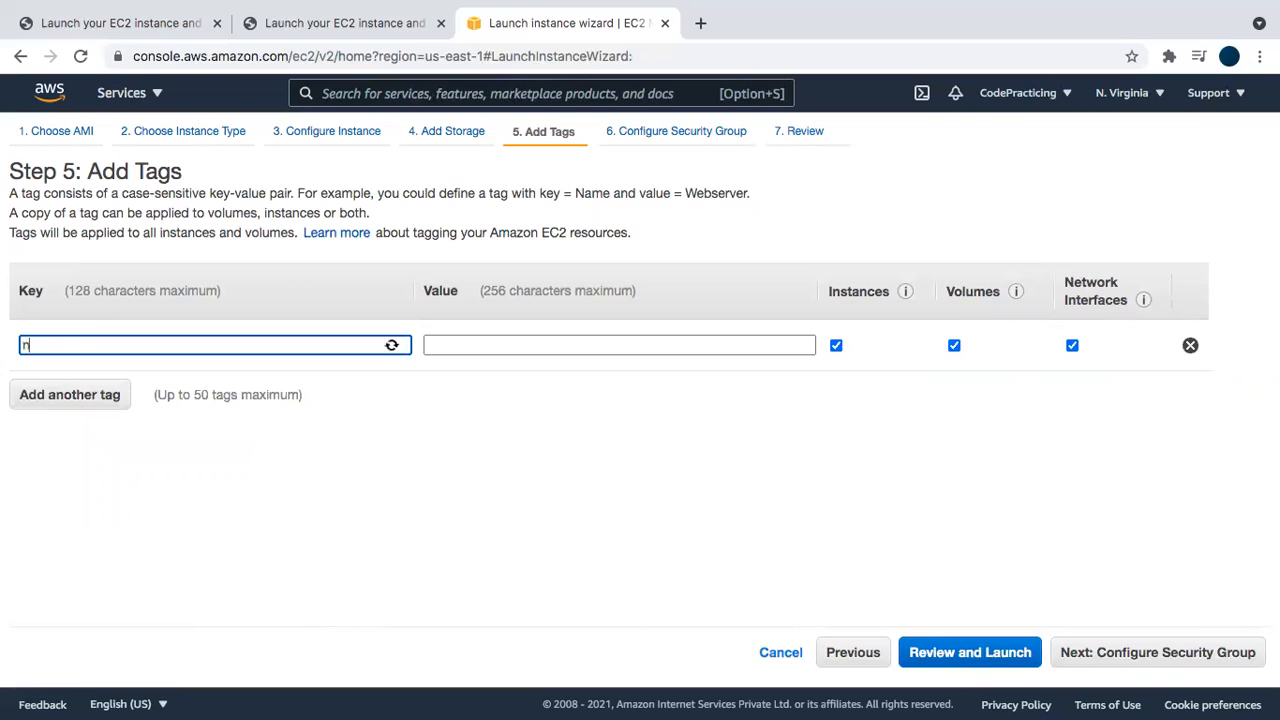
{"action": "left_click", "coordinate": [21, 343]}
{"action": "key", "text": "Delete"}
{"action": "type", "text": "Name"}
{"action": "left_click", "coordinate": [442, 343]}
{"action": "type", "text": "e"}
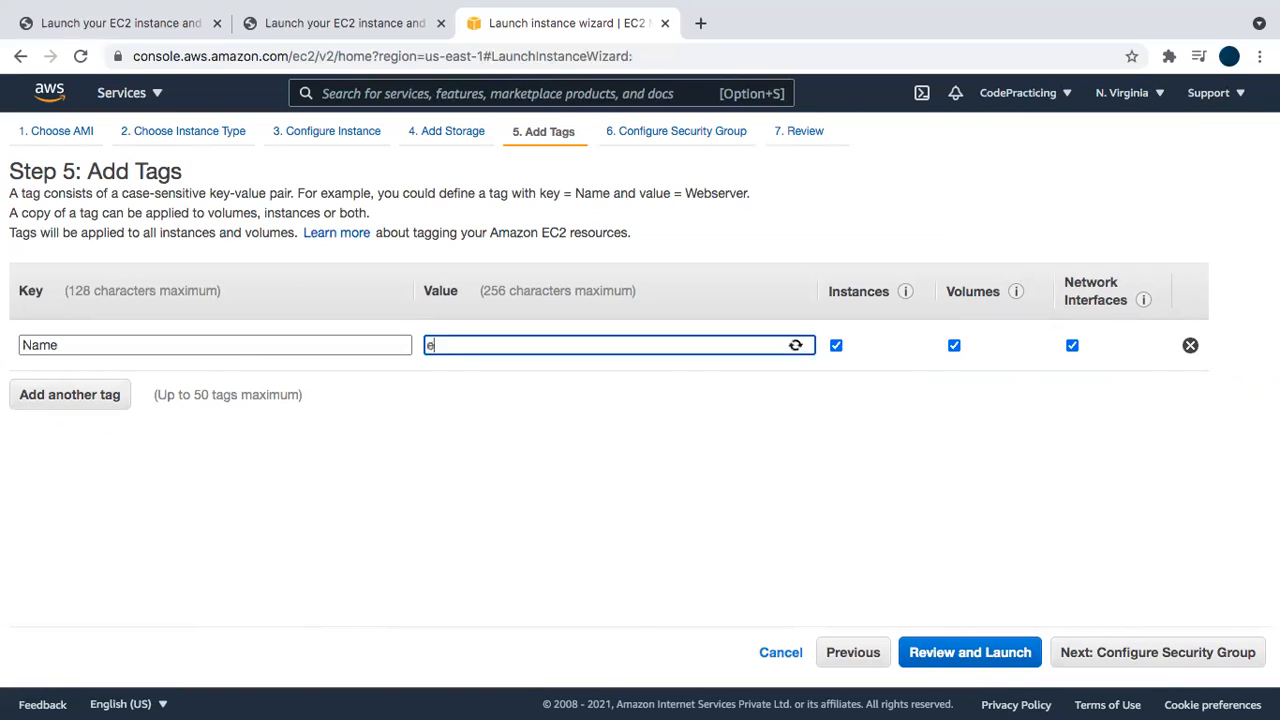
{"action": "type", "text": "c2-demo"}
{"action": "left_click", "coordinate": [1133, 658]}
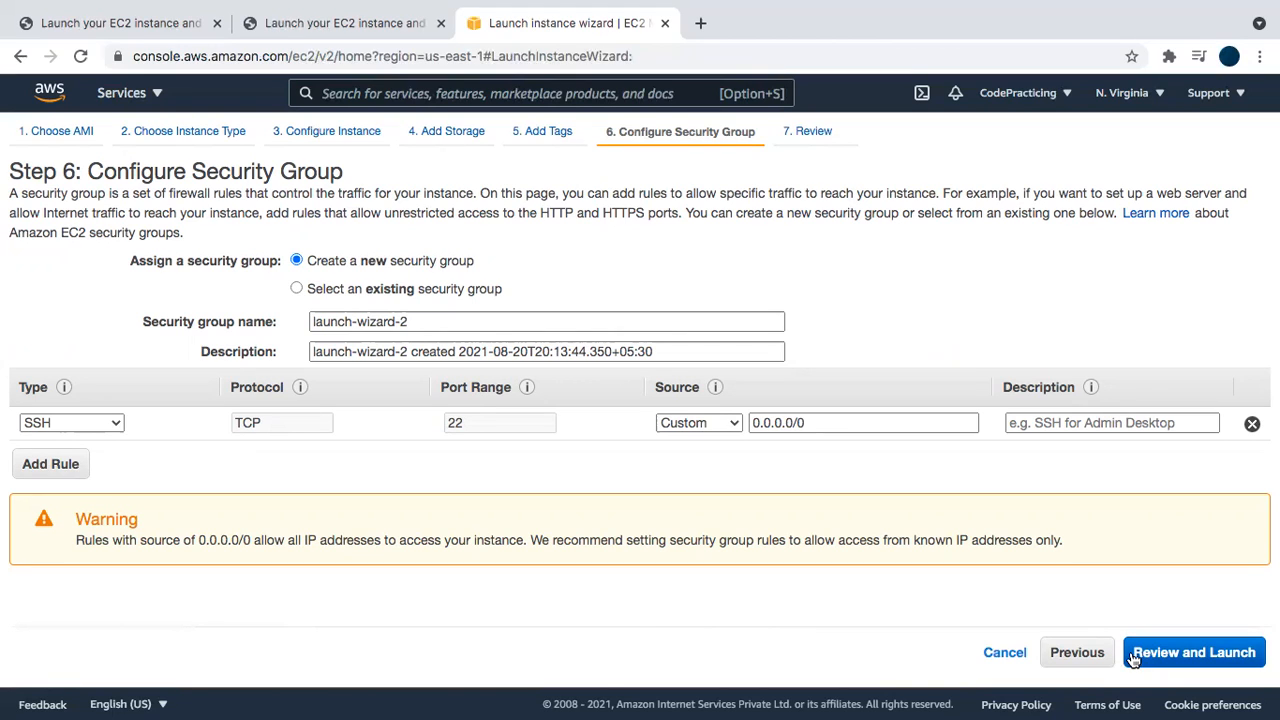
Name the new security group ec2-ssh-http
{"action": "left_click", "coordinate": [416, 321]}
{"action": "left_click_drag", "start_coordinate": [416, 321], "coordinate": [312, 319]}
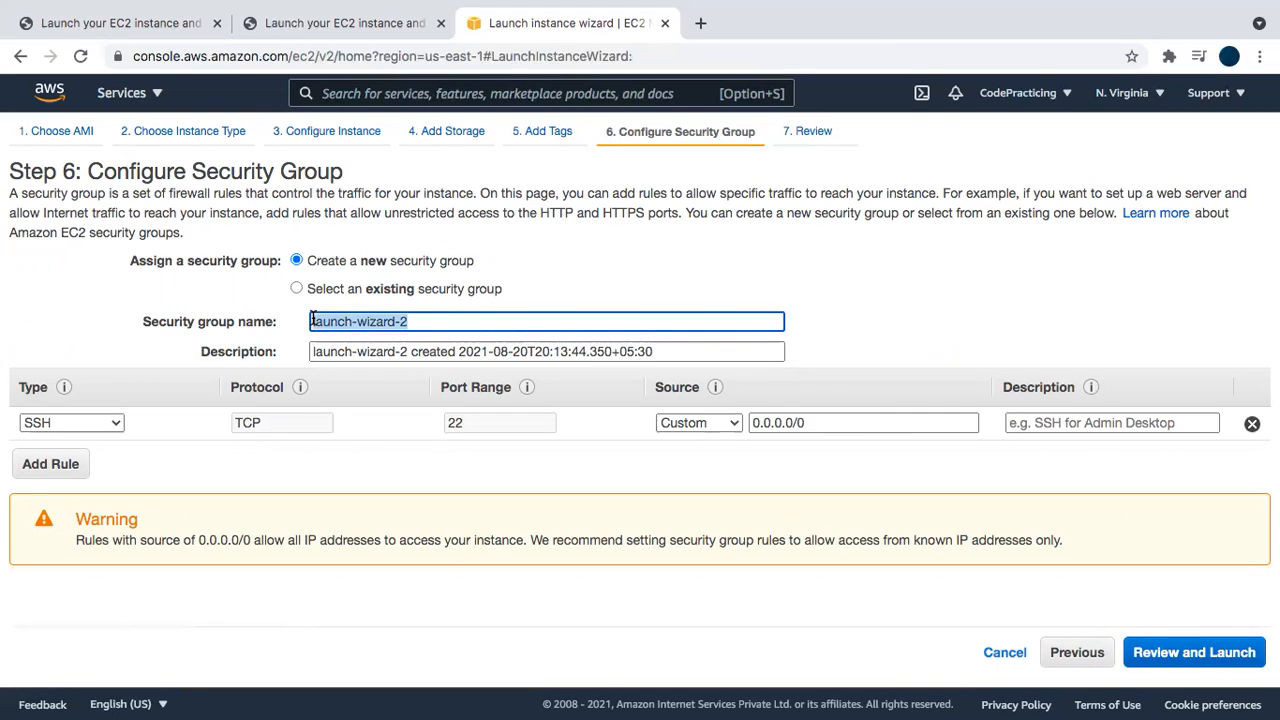
{"action": "type", "text": "ec2-ssh"}
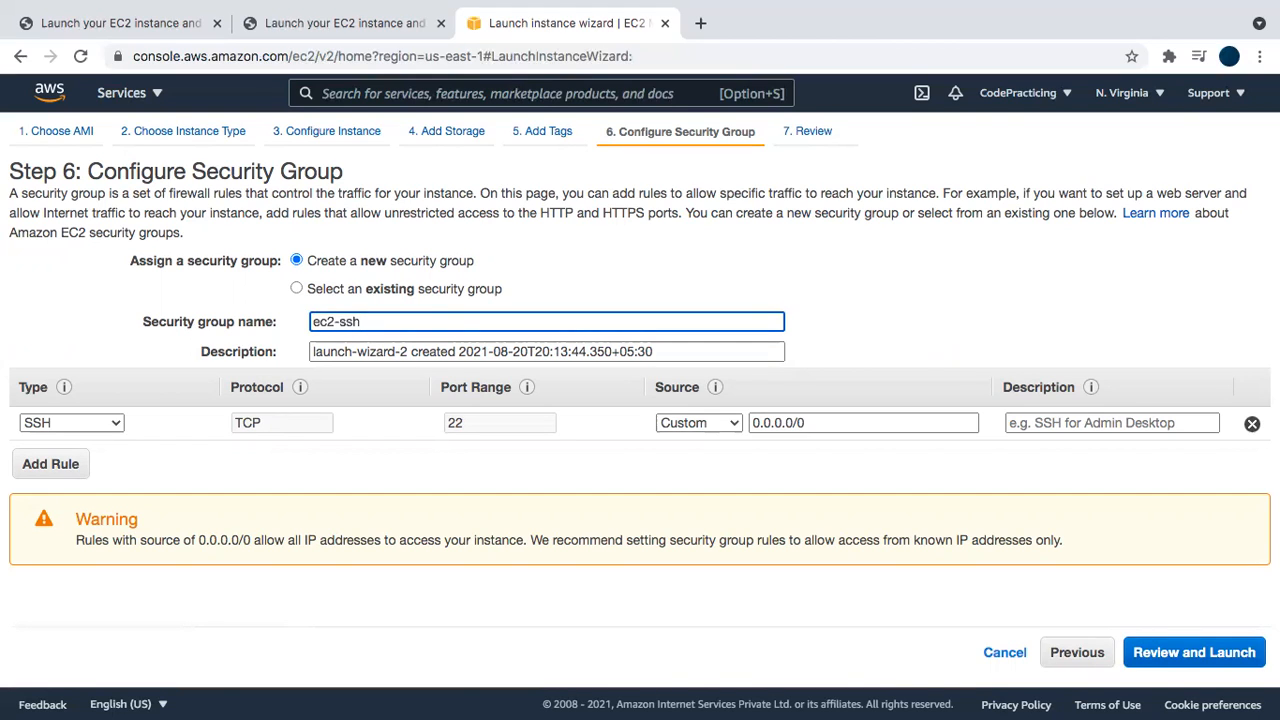
{"action": "type", "text": "-http"}
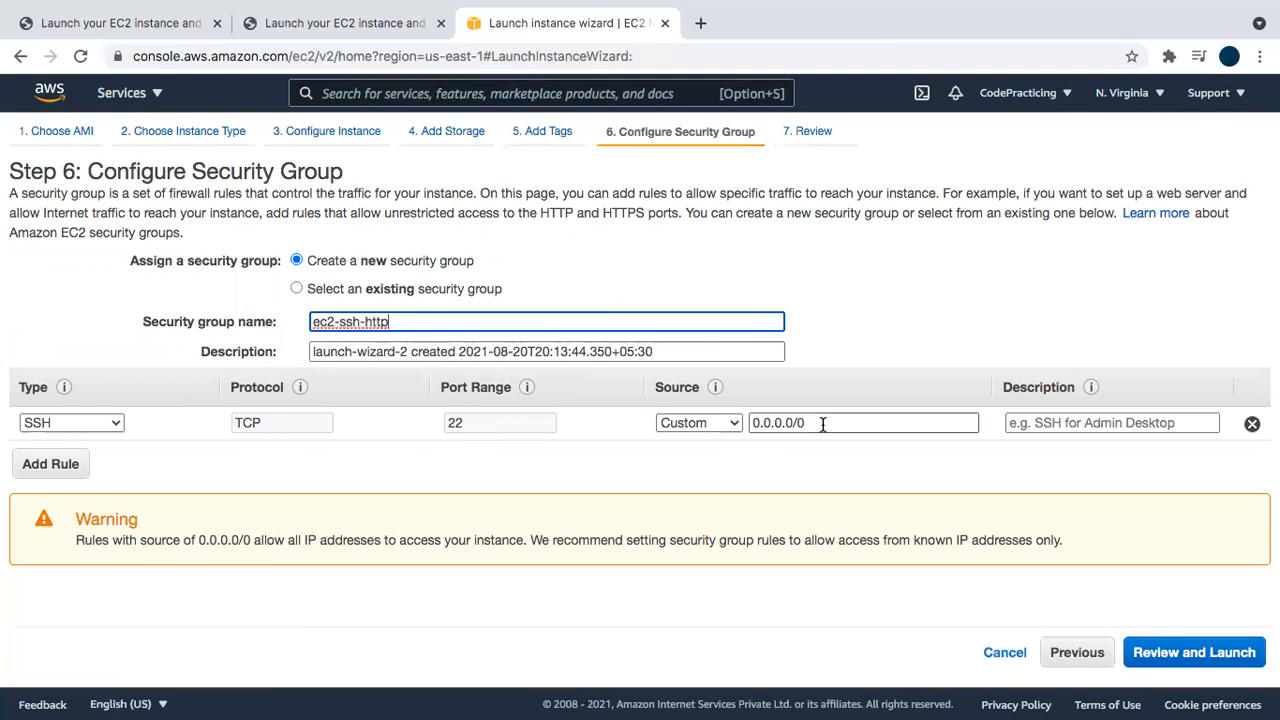
Add an HTTP rule for port 80 with source 0.0.0.0/0, ::/0 to the security group and proceed to the launch review
{"action": "left_click", "coordinate": [50, 463]}
{"action": "left_click", "coordinate": [56, 457]}
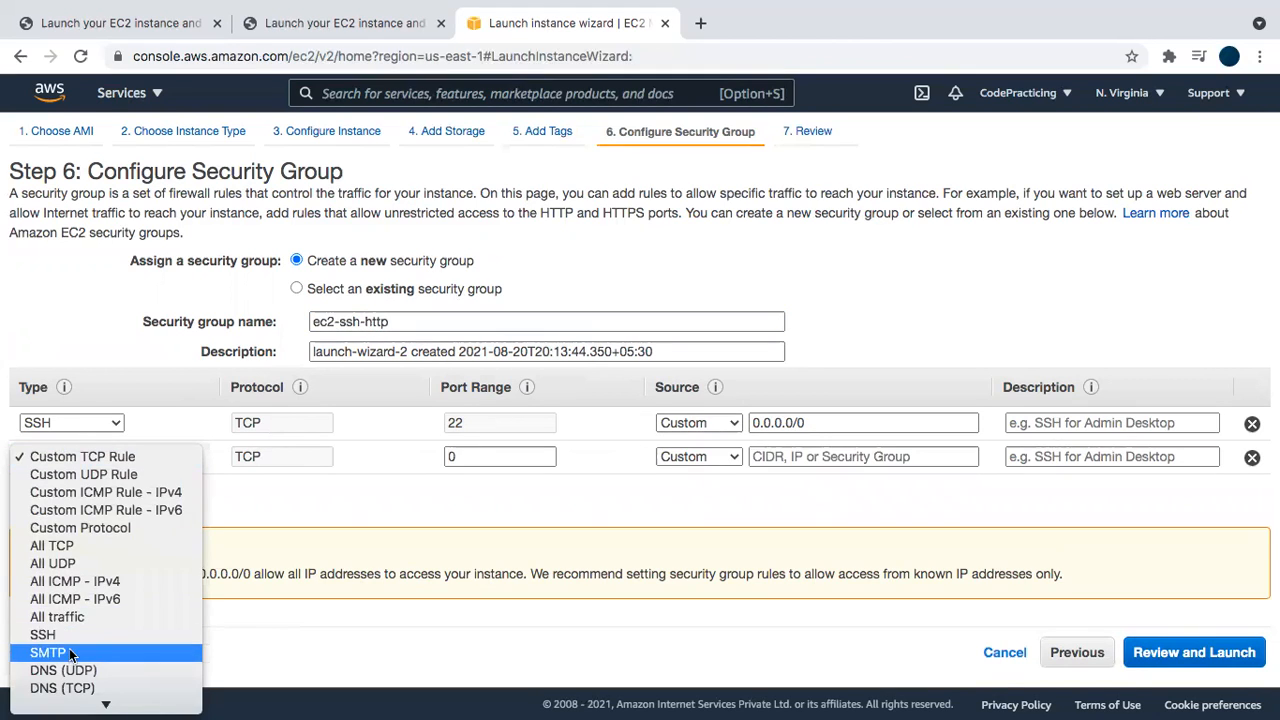
{"action": "scroll", "coordinate": [69, 614], "scroll_direction": "down", "scroll_amount": 3}
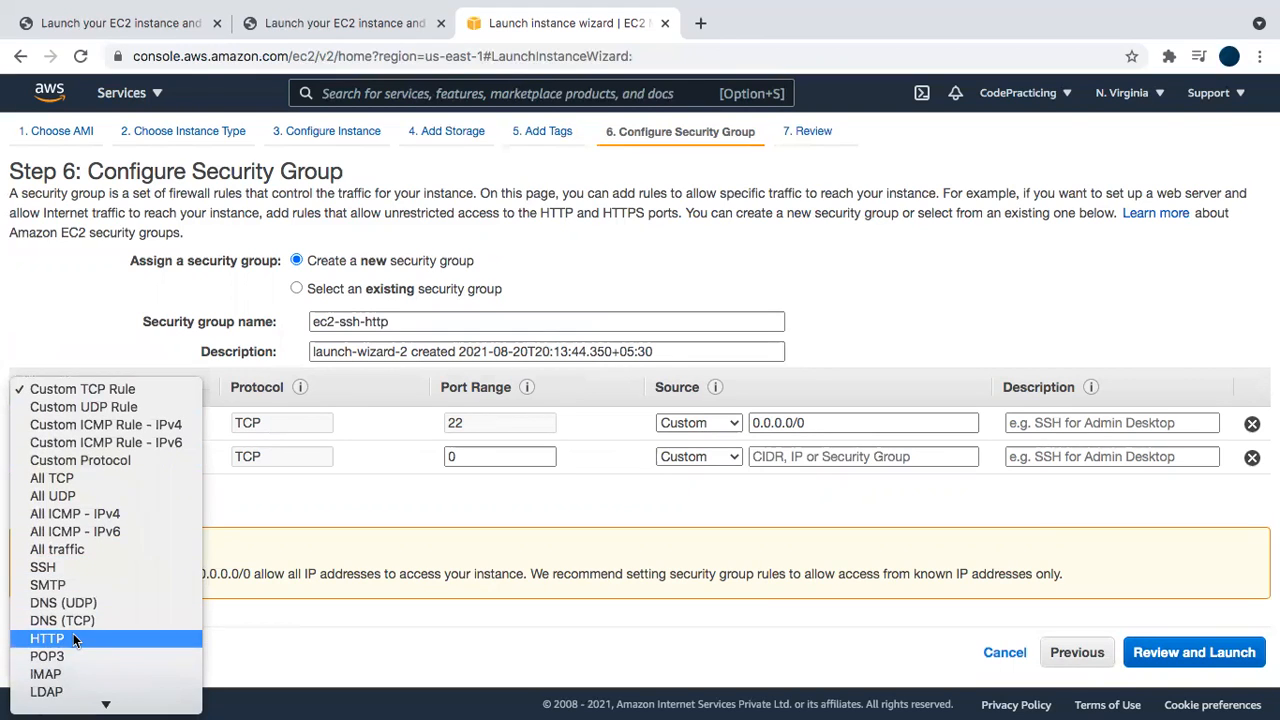
{"action": "left_click", "coordinate": [73, 639]}
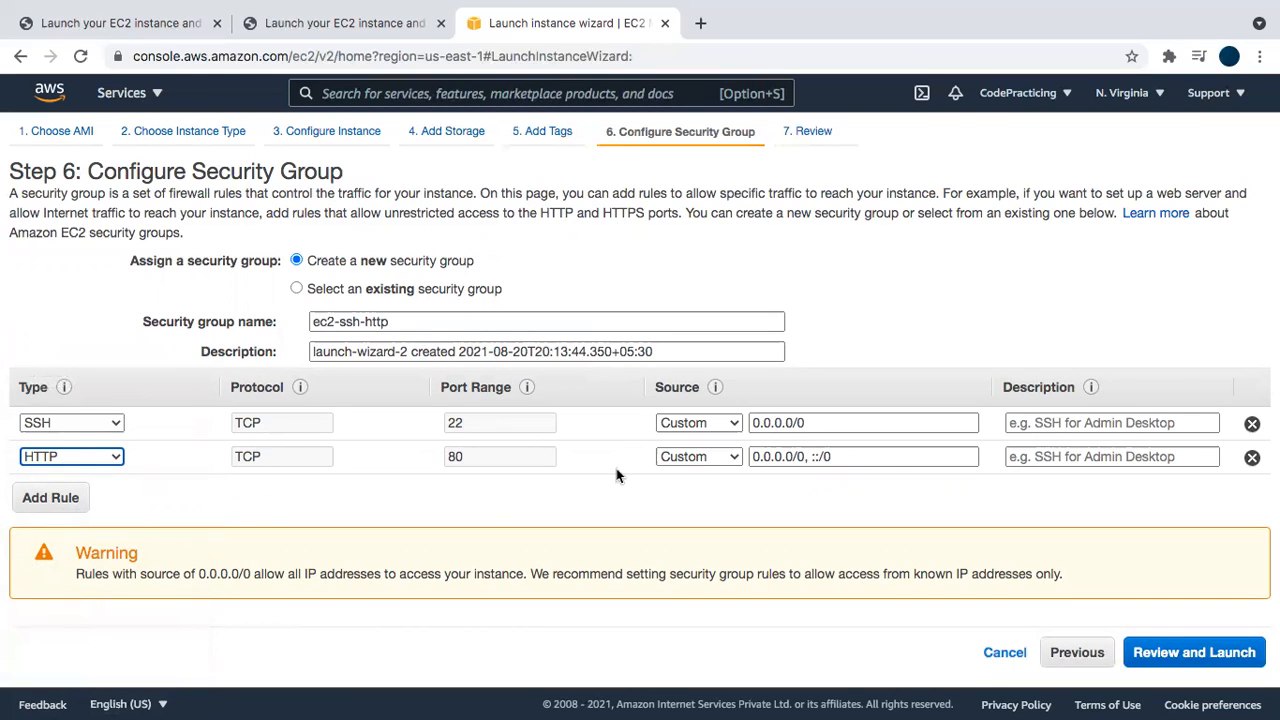
{"action": "left_click", "coordinate": [773, 489]}
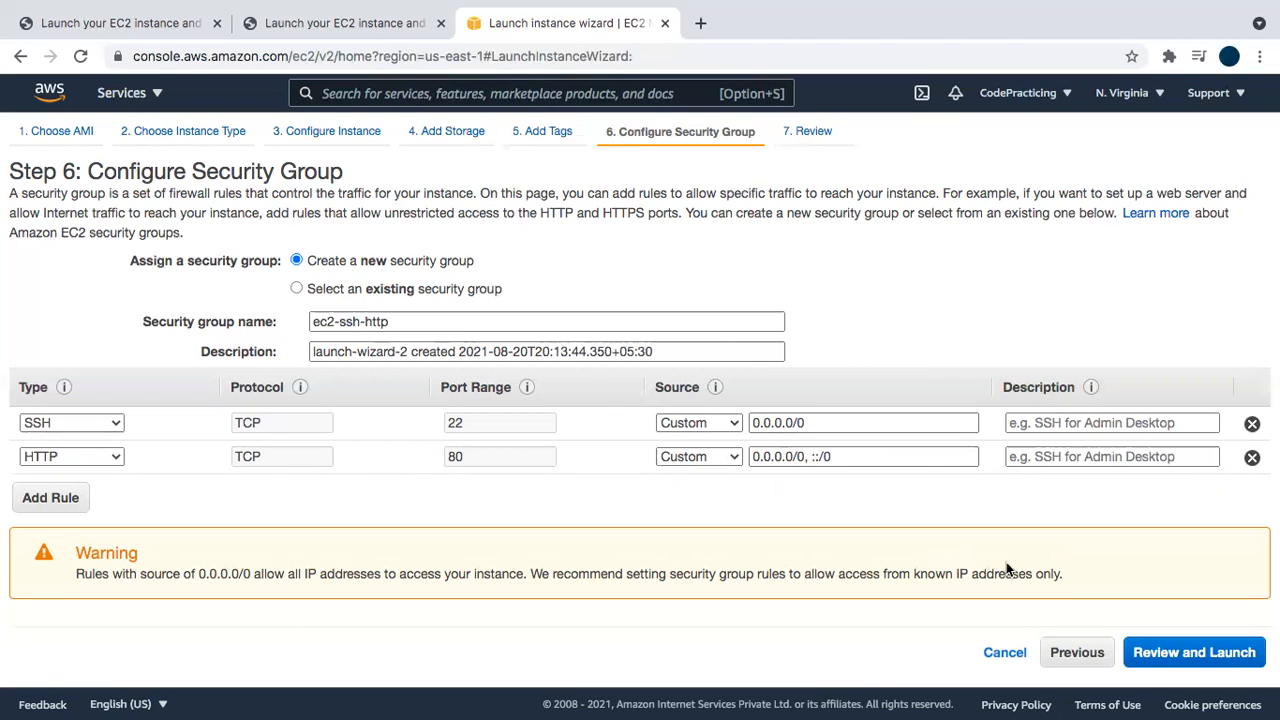
{"action": "left_click", "coordinate": [1175, 664]}
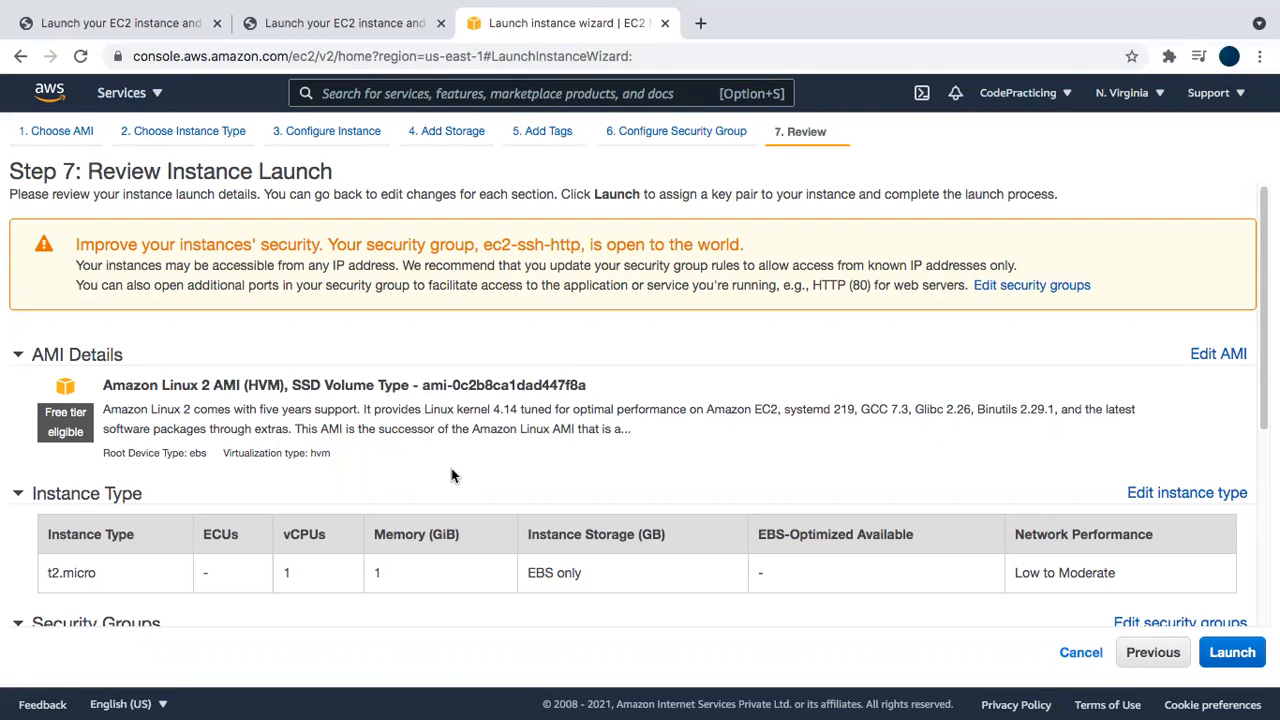
Review the launch summary, including the AMI, instance type, security group rules, instance details, storage and tags
{"action": "scroll", "coordinate": [451, 470], "scroll_direction": "down", "scroll_amount": 3}
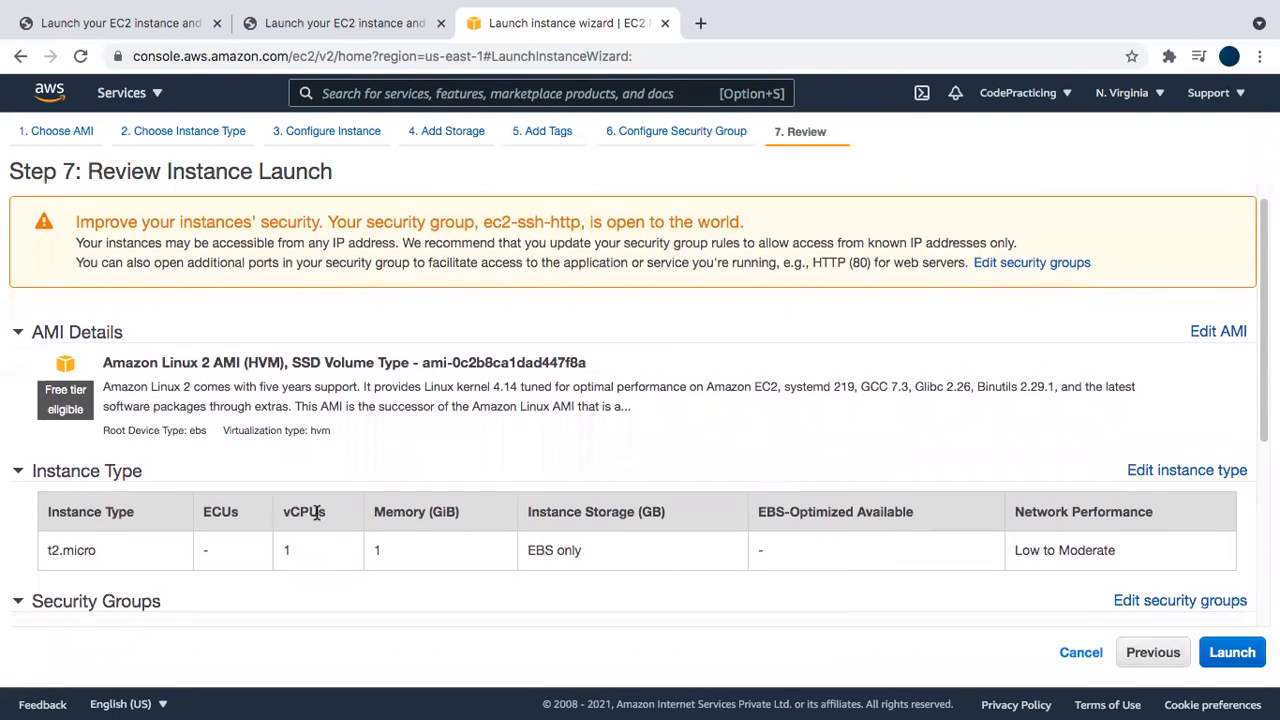
{"action": "scroll", "coordinate": [318, 520], "scroll_direction": "down", "scroll_amount": 3}
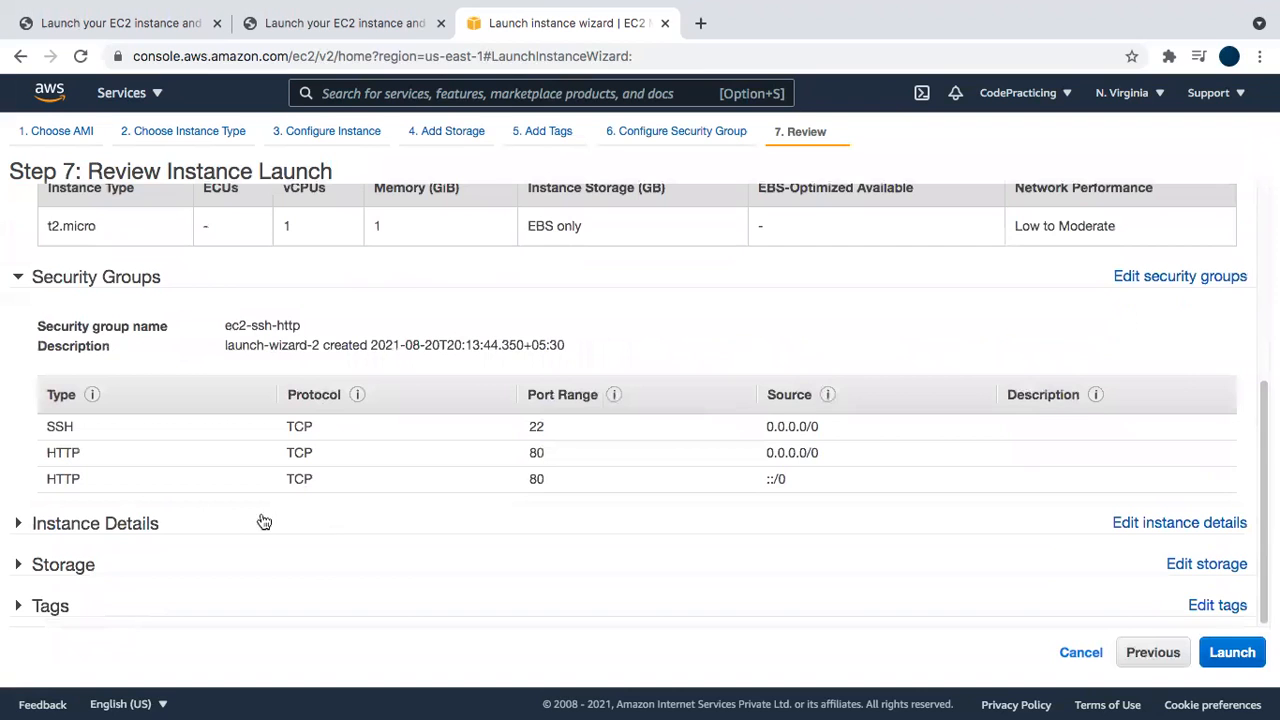
{"action": "left_click", "coordinate": [92, 524]}
{"action": "scroll", "coordinate": [545, 470], "scroll_direction": "down", "scroll_amount": 5}
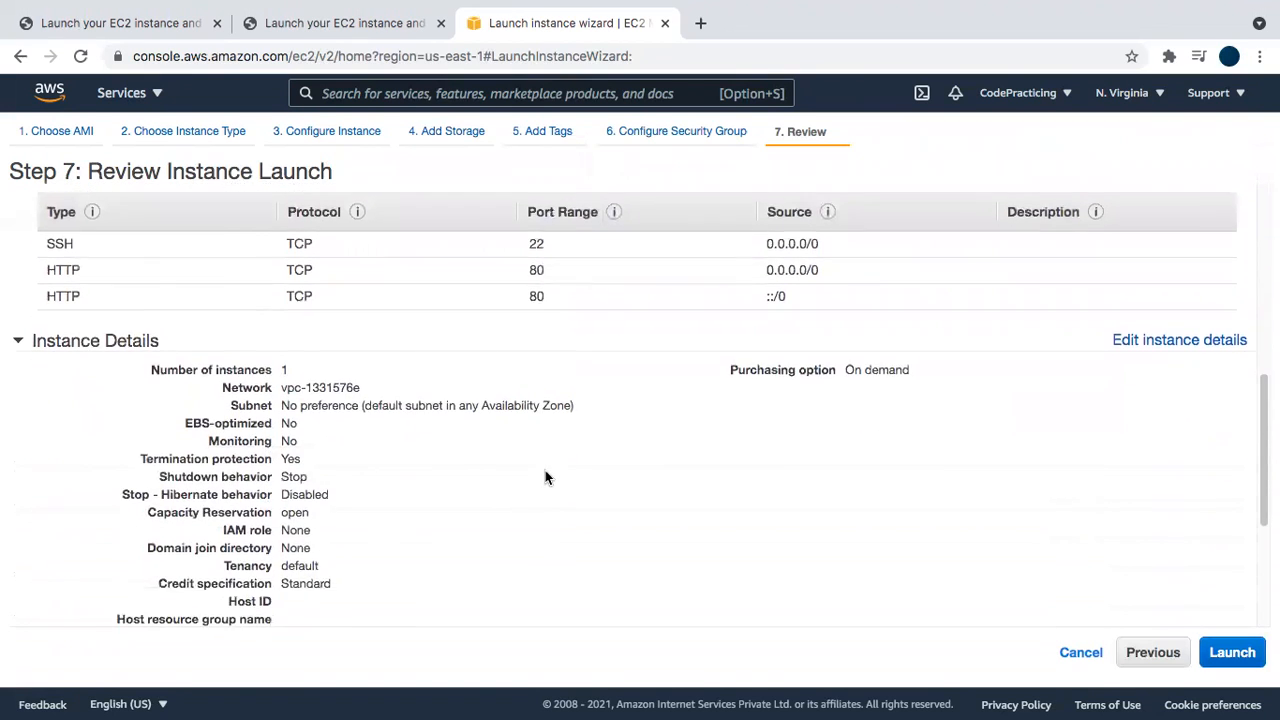
{"action": "left_click", "coordinate": [306, 566]}
{"action": "scroll", "coordinate": [475, 485], "scroll_direction": "down", "scroll_amount": 2}
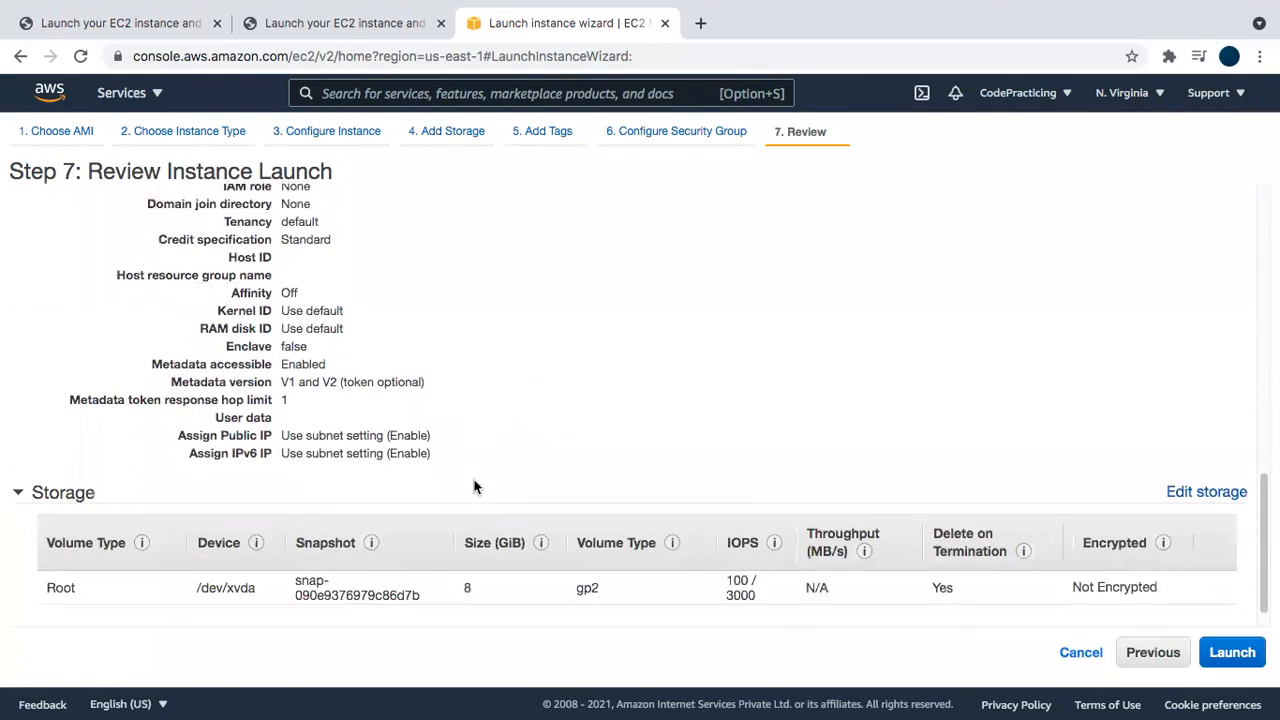
{"action": "left_click", "coordinate": [250, 606]}
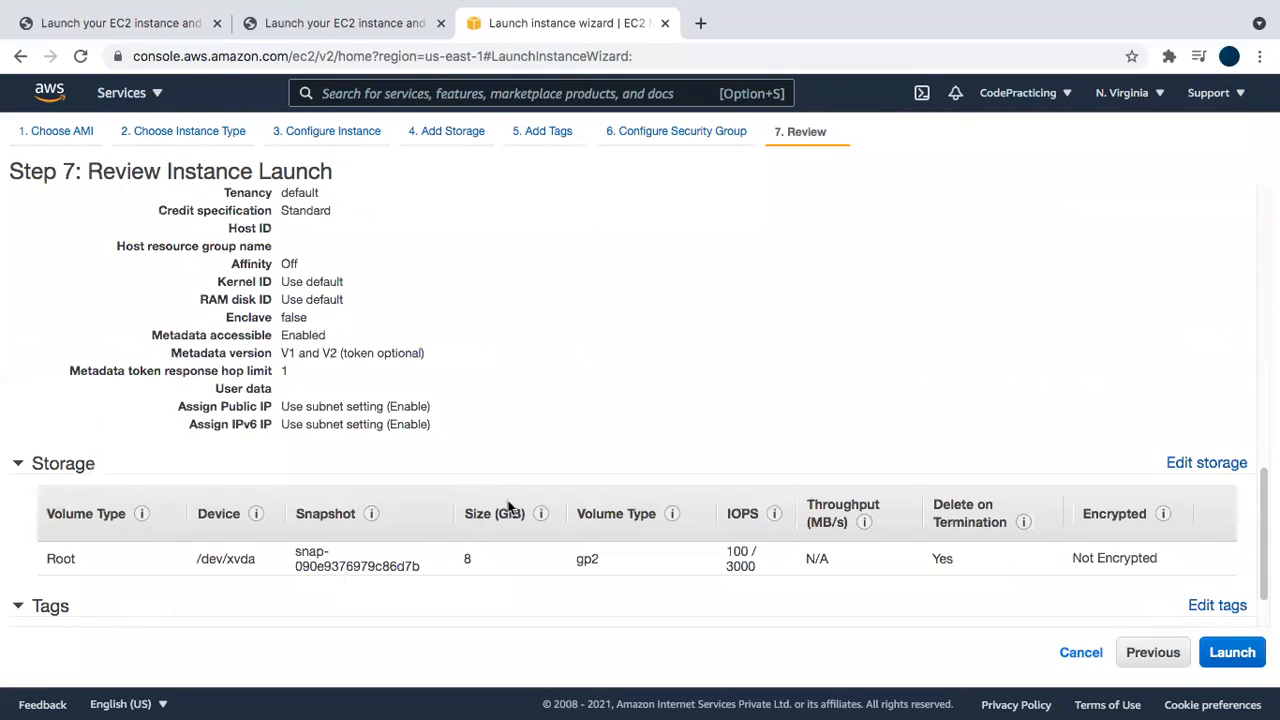
{"action": "scroll", "coordinate": [508, 512], "scroll_direction": "down", "scroll_amount": 1}
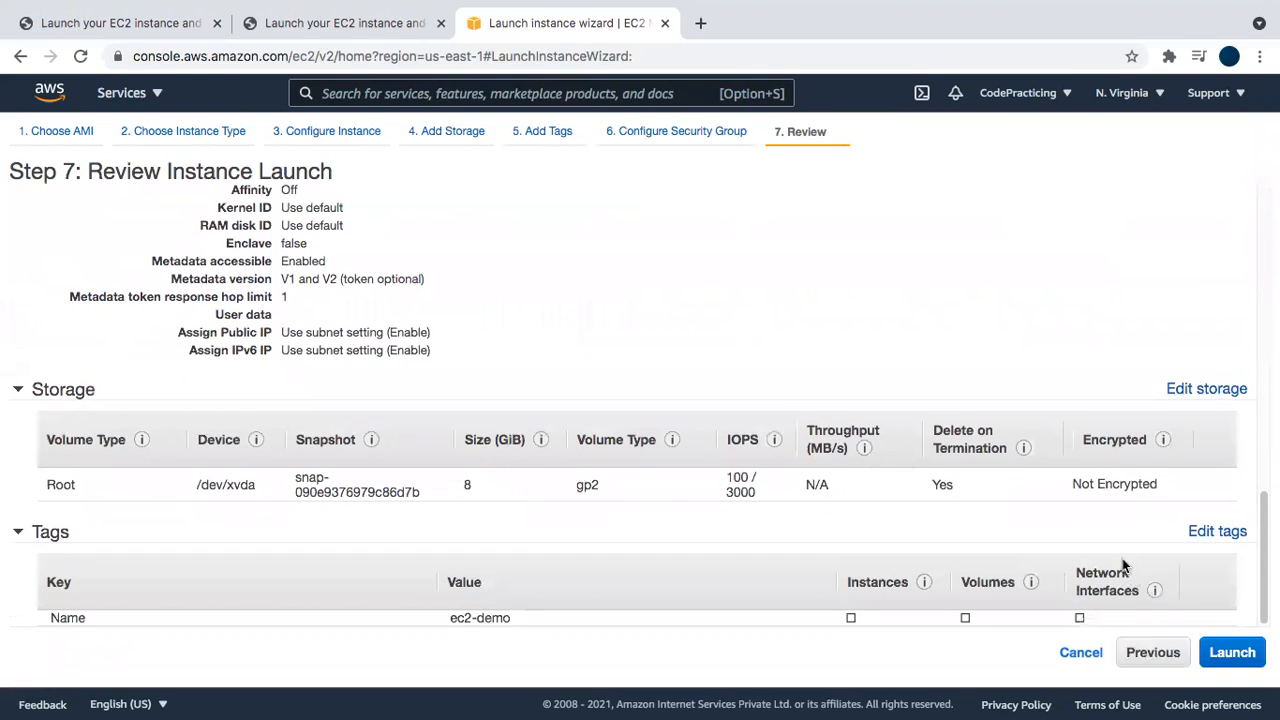
Proceed to launch, create a new RSA key pair named ec2-demo-kp and download its private key file
{"action": "left_click", "coordinate": [1234, 658]}
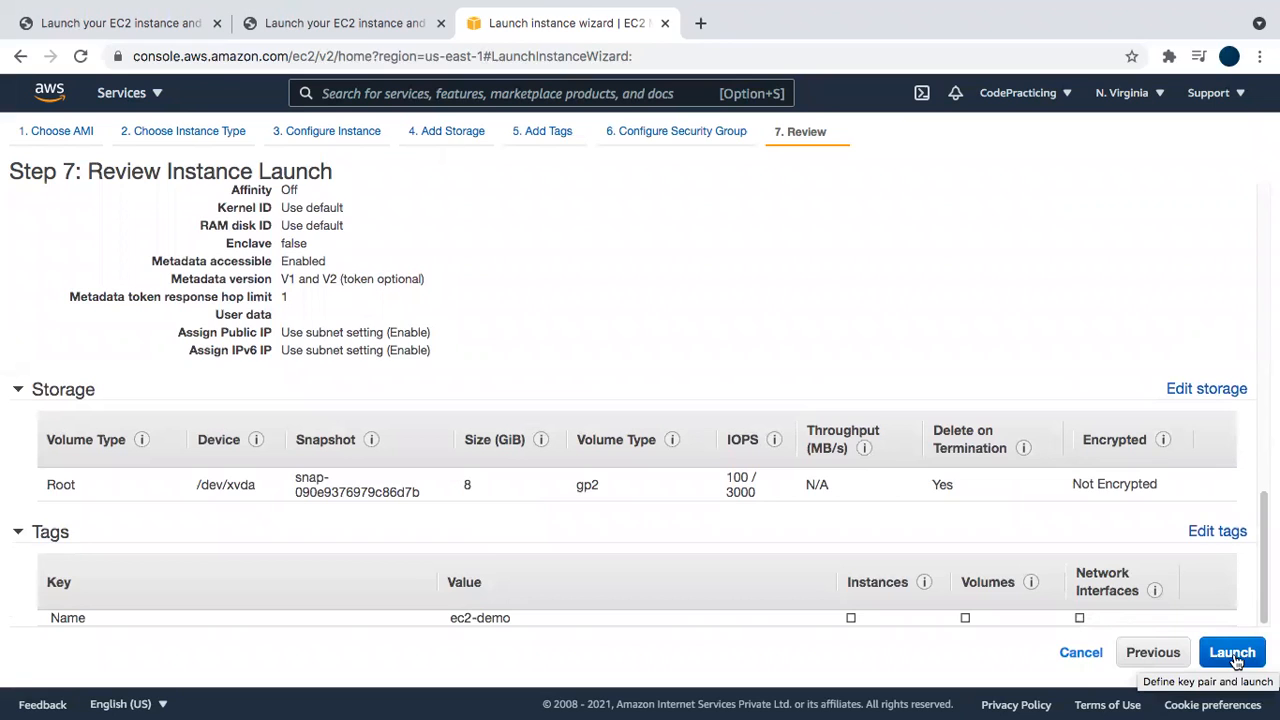
{"action": "left_click", "coordinate": [1234, 654]}
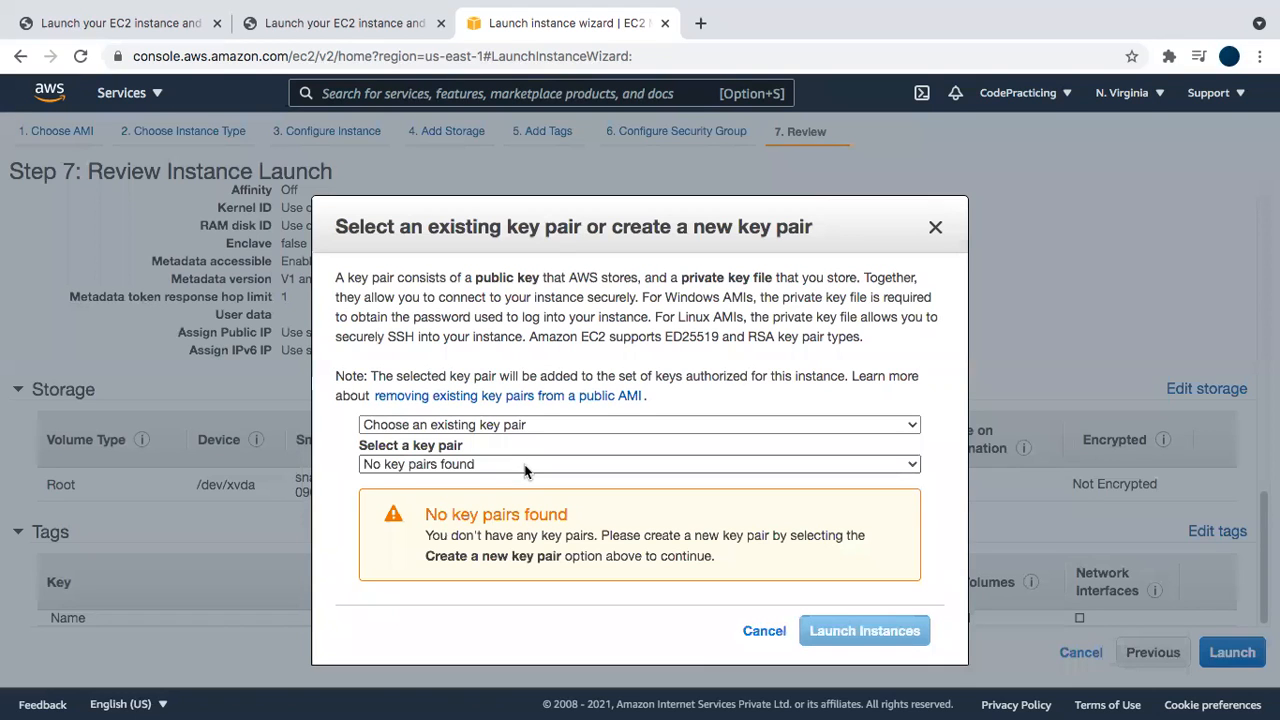
{"action": "left_click", "coordinate": [495, 425]}
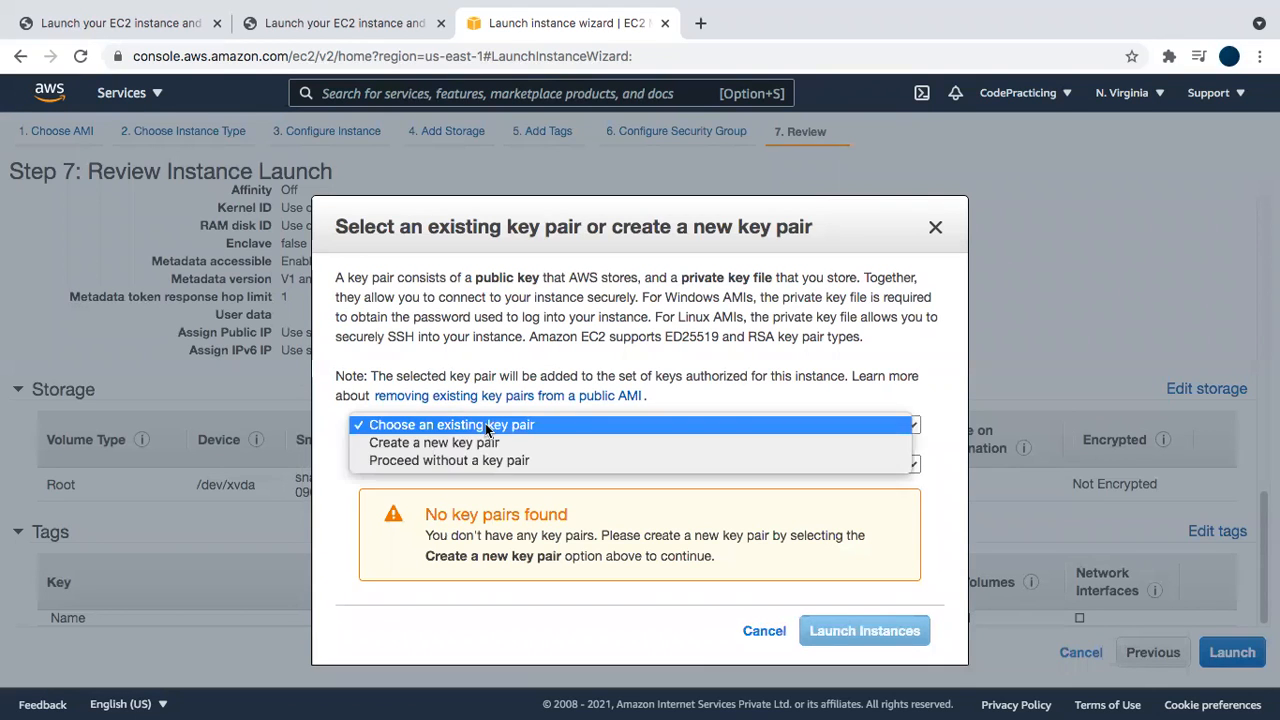
{"action": "left_click", "coordinate": [480, 443]}
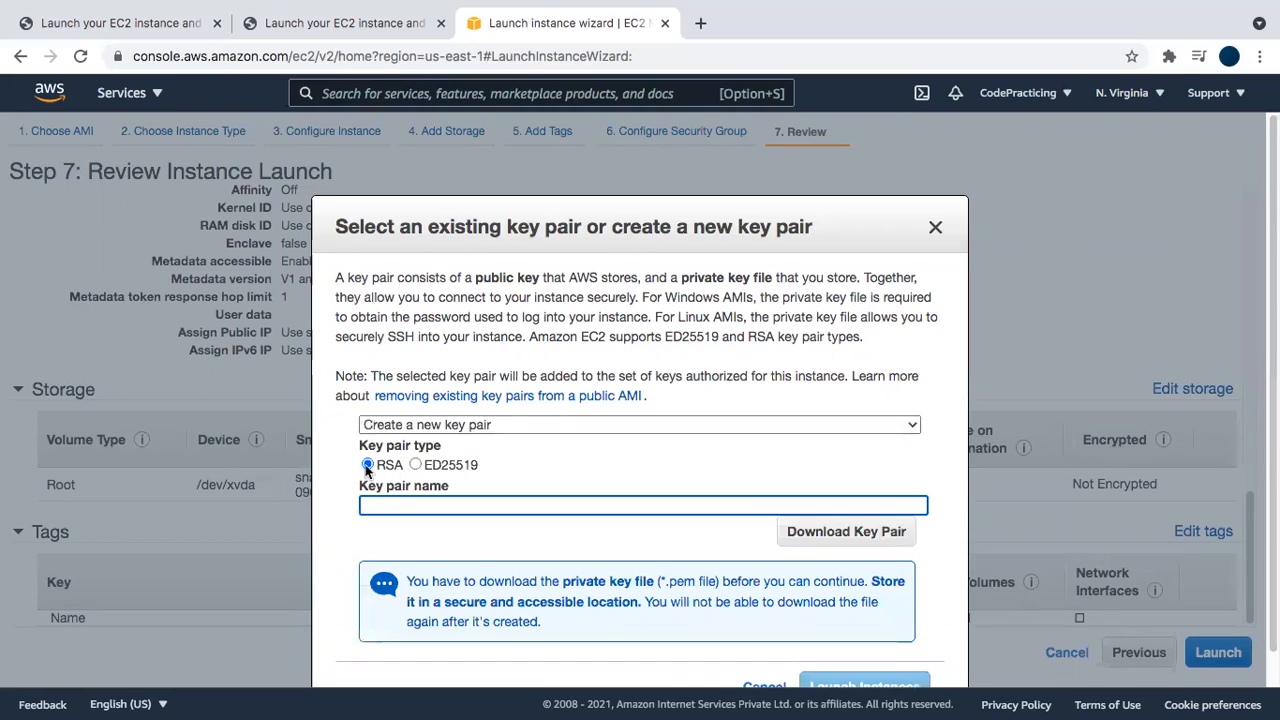
{"action": "left_click", "coordinate": [380, 503]}
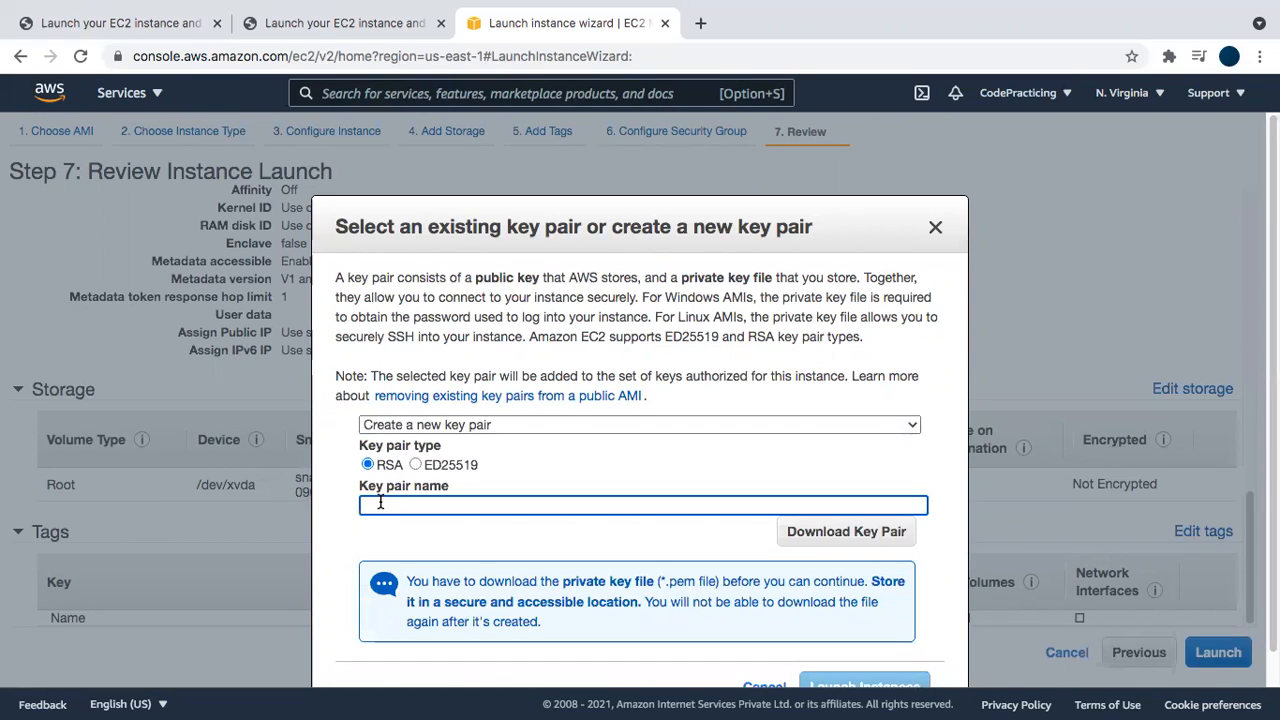
{"action": "type", "text": "ec"}
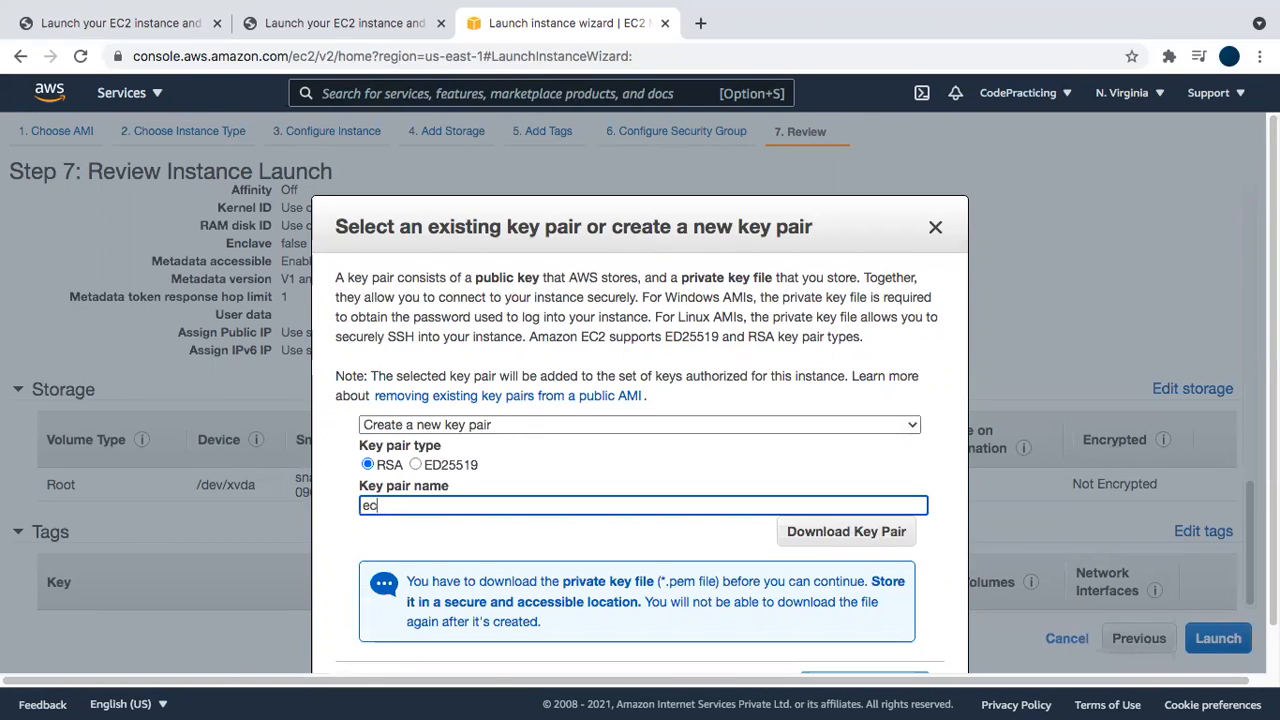
{"action": "type", "text": "2-demo-kp"}
{"action": "left_click", "coordinate": [840, 537]}
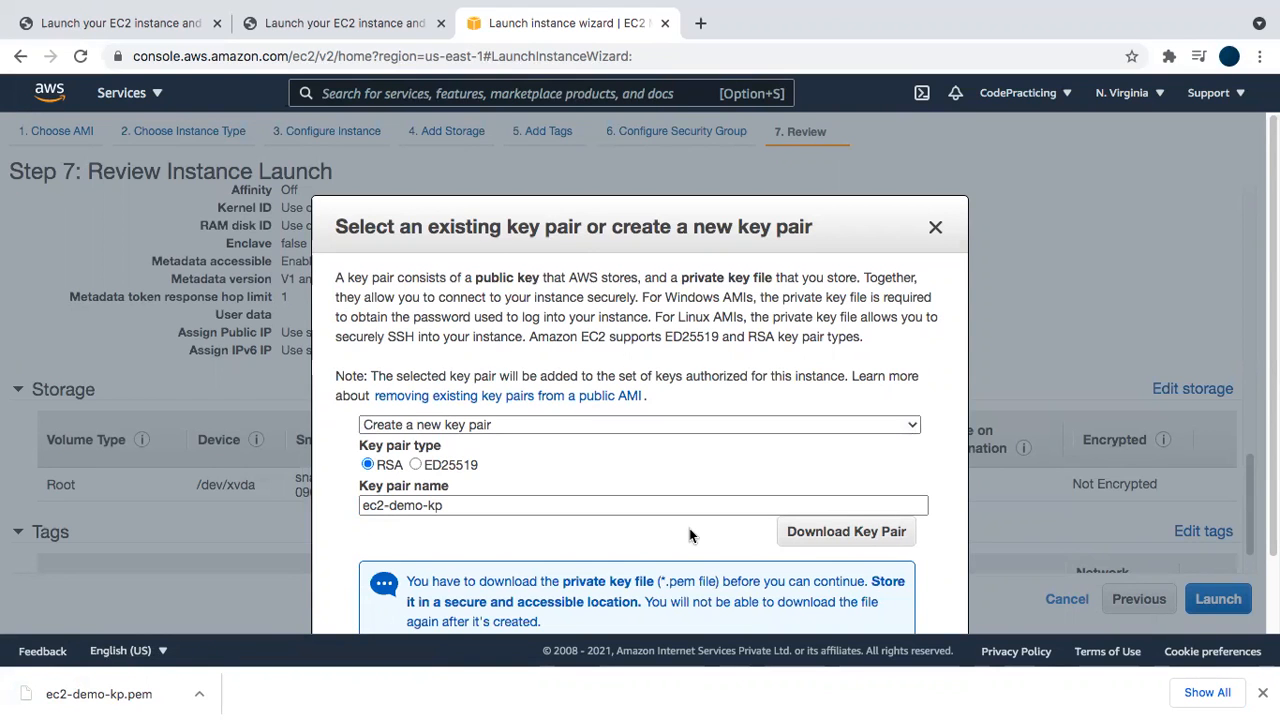
Launch the instance with the new key pair and display the launch log
{"action": "scroll", "coordinate": [689, 528], "scroll_direction": "down", "scroll_amount": 2}
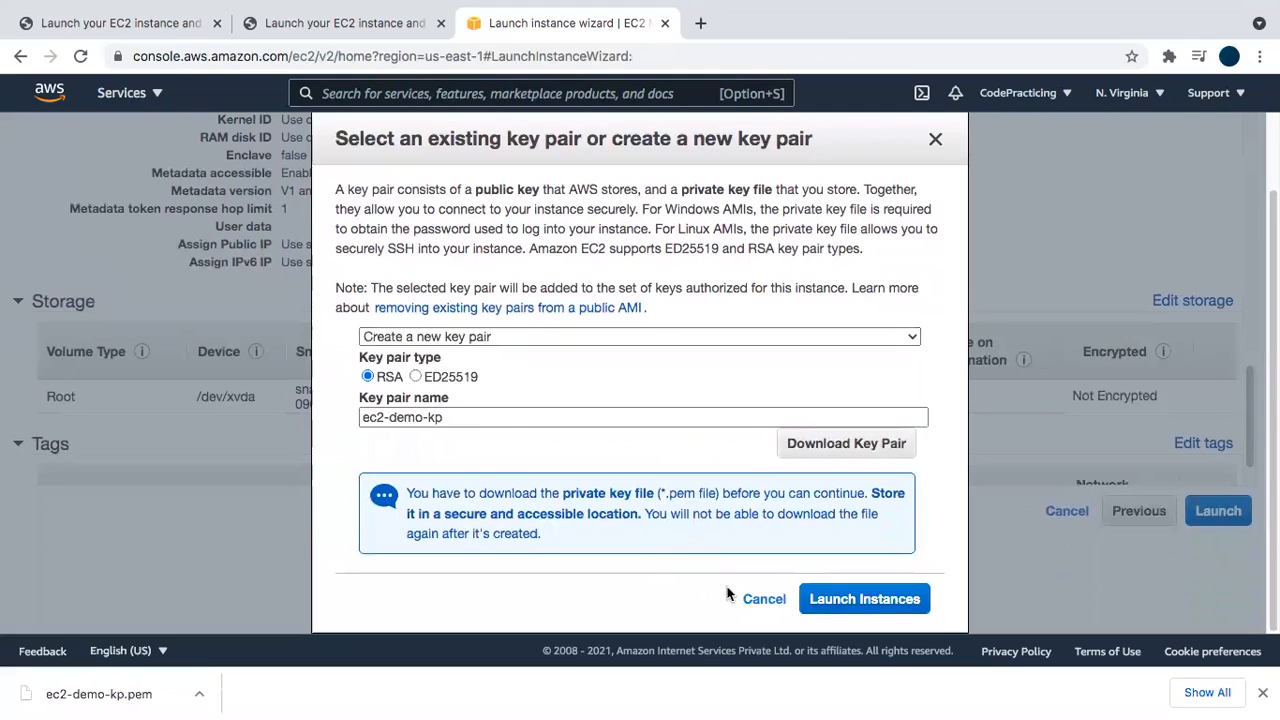
{"action": "left_click", "coordinate": [840, 605]}
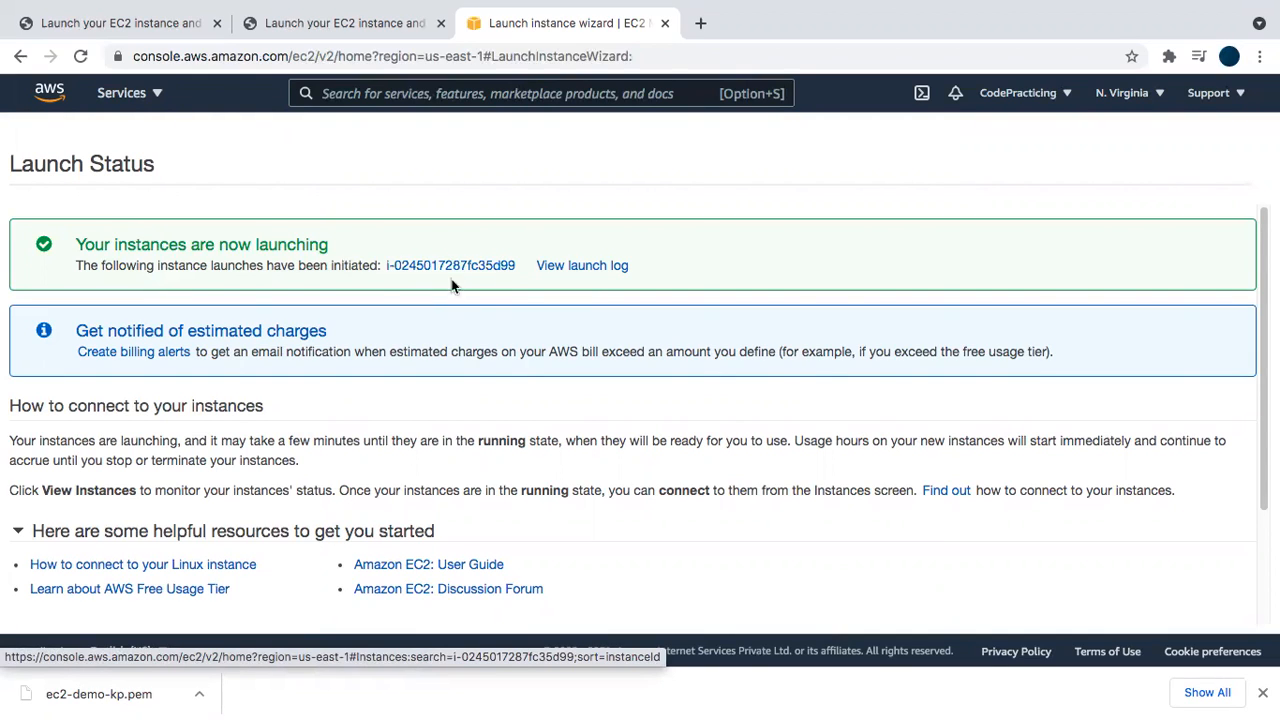
{"action": "left_click", "coordinate": [580, 268]}
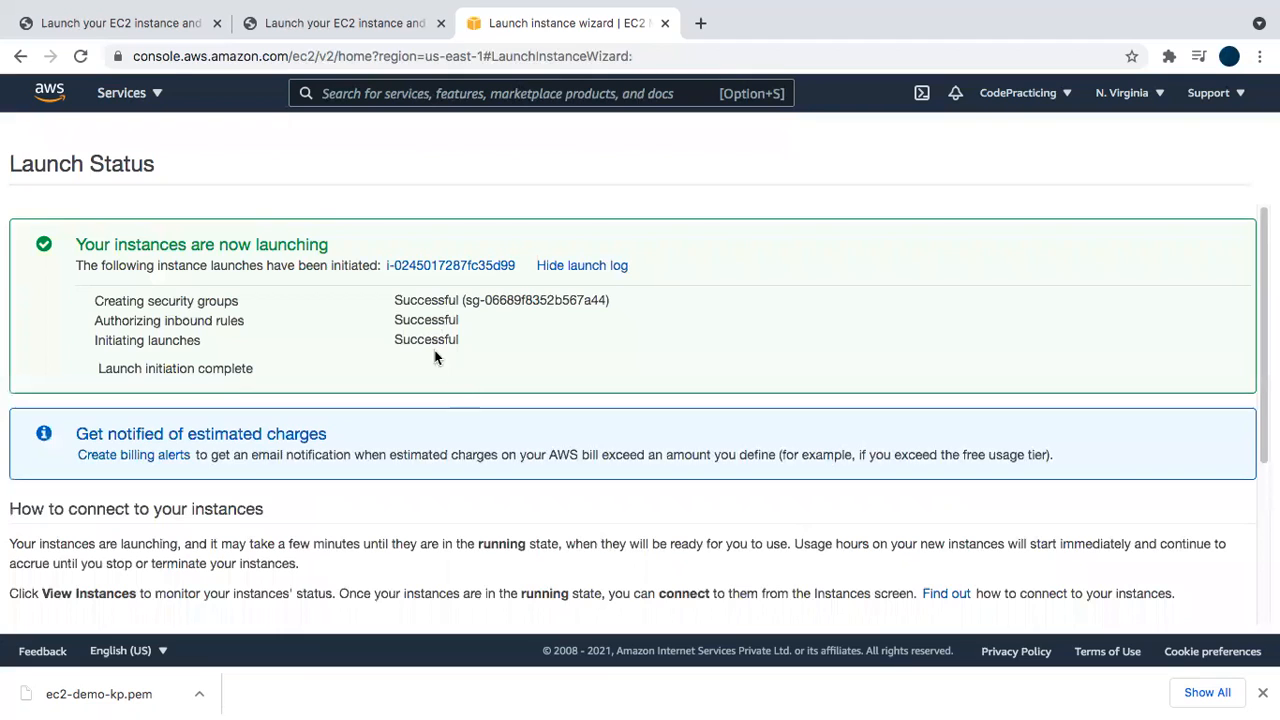
Open the launched instance in the instances list and refresh the list to check its state
{"action": "left_click", "coordinate": [466, 266]}
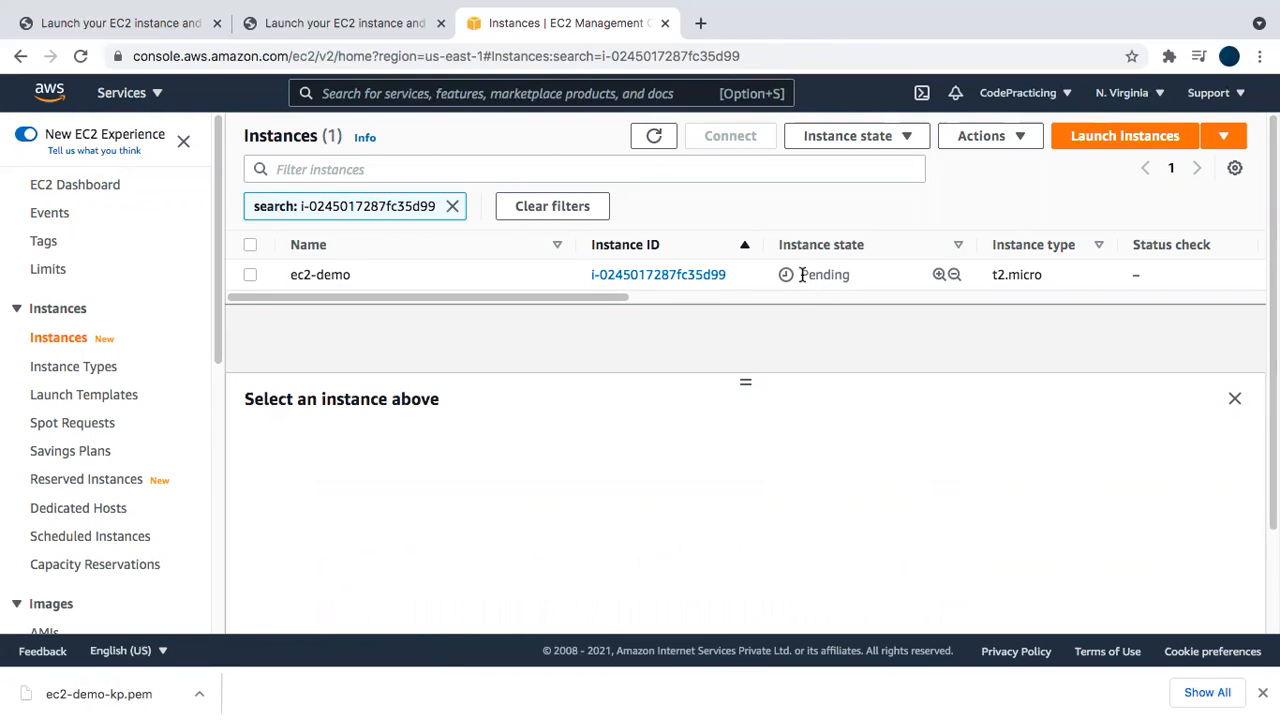
{"action": "left_click", "coordinate": [655, 139]}
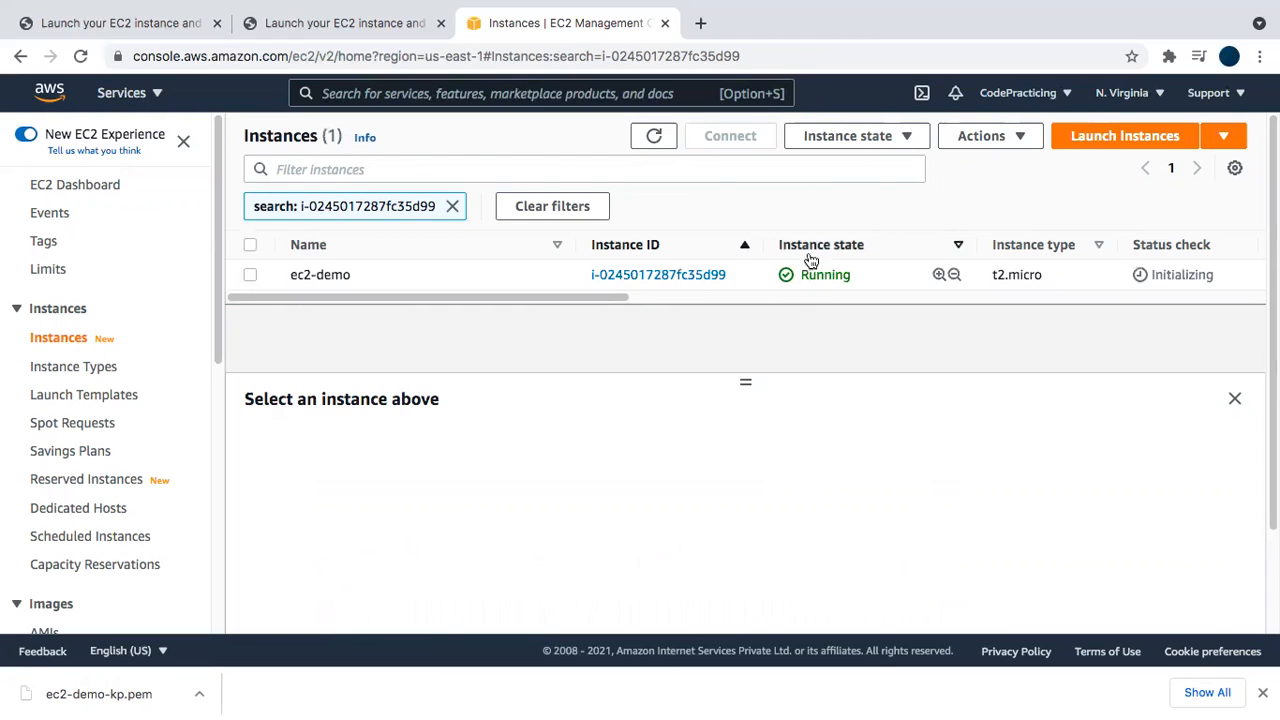
Select the ec2-demo instance and examine its details, including IP addresses, instance type, AMI and termination protection
{"action": "left_click_drag", "start_coordinate": [745, 380], "coordinate": [745, 462]}
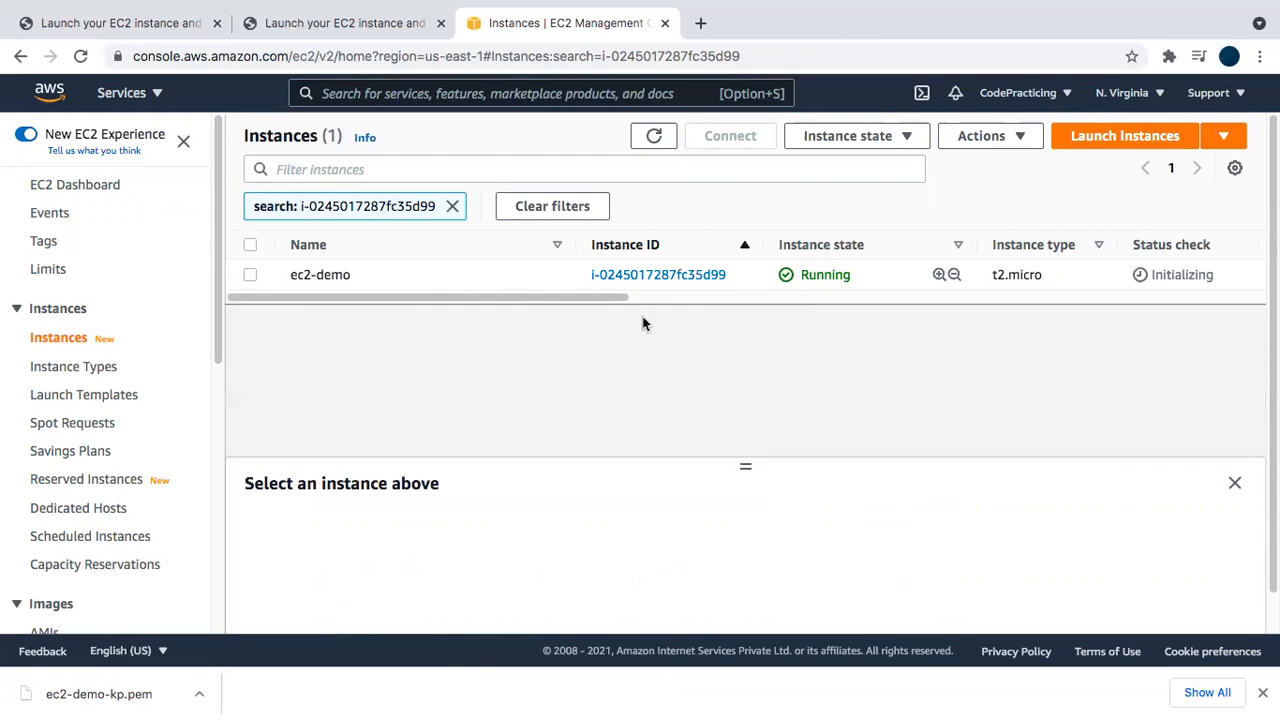
{"action": "left_click", "coordinate": [250, 277]}
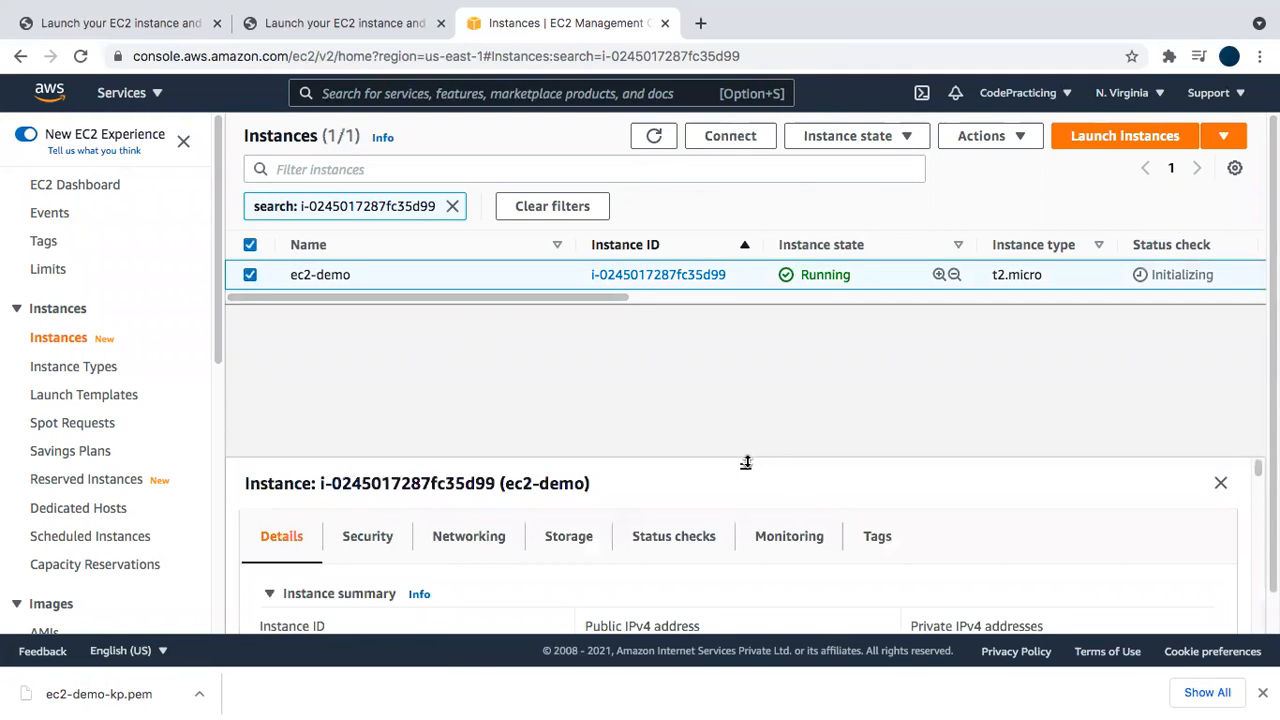
{"action": "left_click_drag", "start_coordinate": [746, 463], "coordinate": [753, 360]}
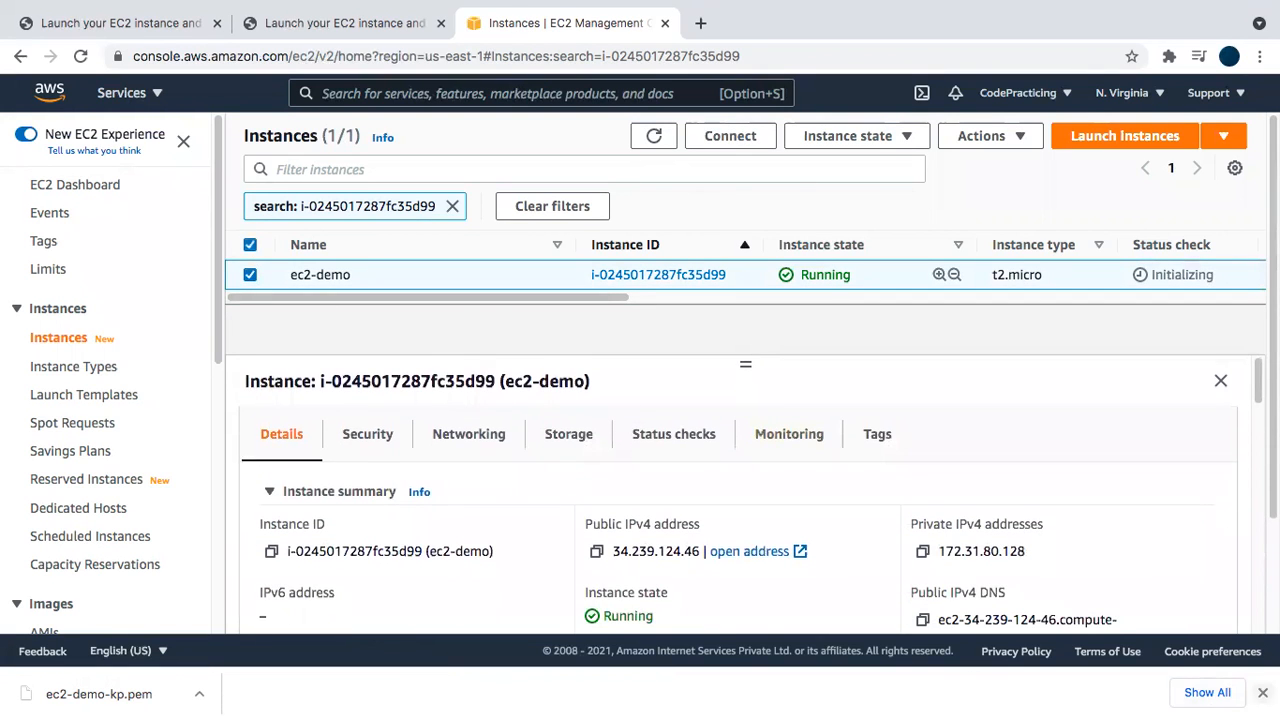
{"action": "left_click", "coordinate": [1262, 692]}
{"action": "scroll", "coordinate": [445, 545], "scroll_direction": "down", "scroll_amount": 3}
{"action": "scroll", "coordinate": [453, 560], "scroll_direction": "up", "scroll_amount": 3}
{"action": "scroll", "coordinate": [451, 561], "scroll_direction": "down", "scroll_amount": 3}
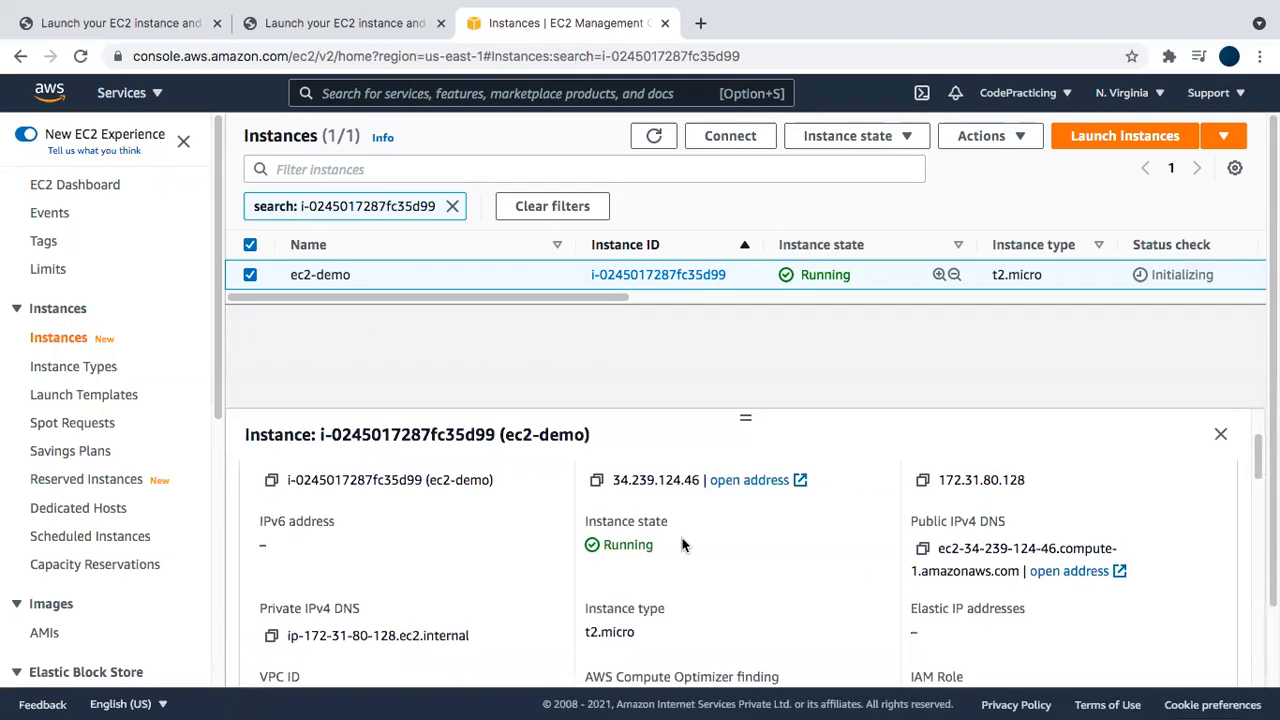
{"action": "scroll", "coordinate": [648, 508], "scroll_direction": "up", "scroll_amount": 1}
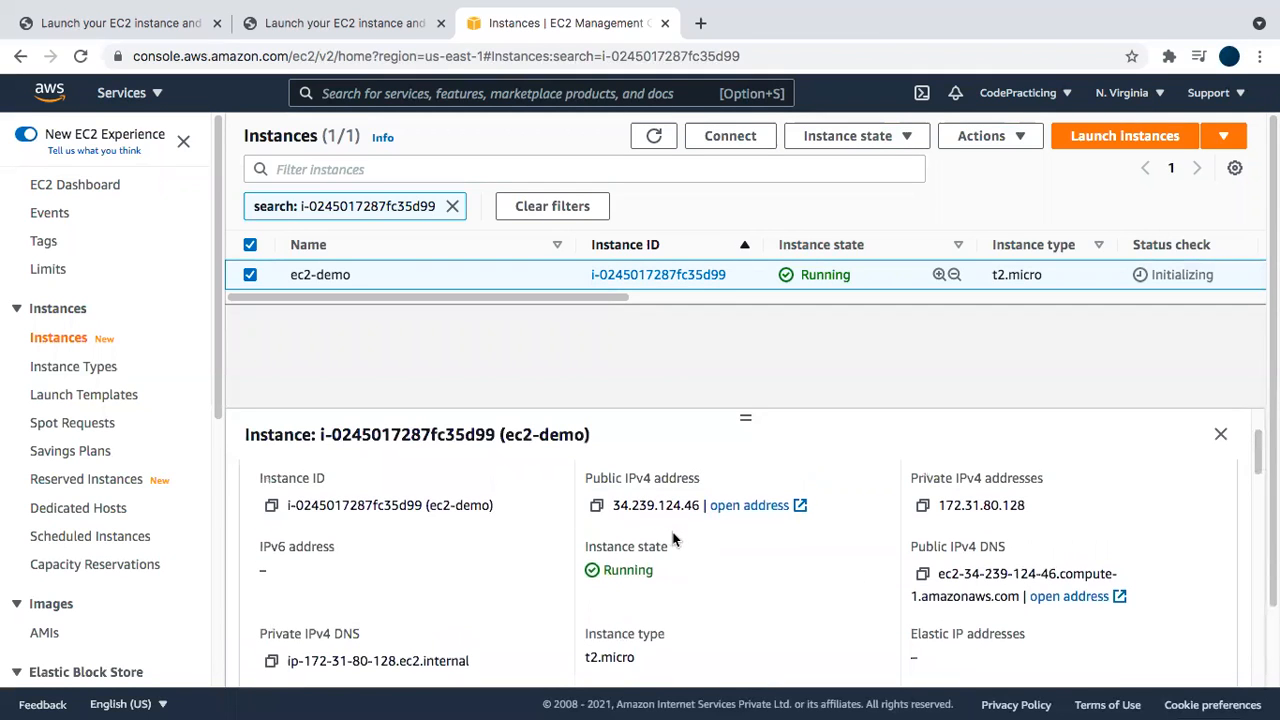
{"action": "scroll", "coordinate": [687, 563], "scroll_direction": "down", "scroll_amount": 5}
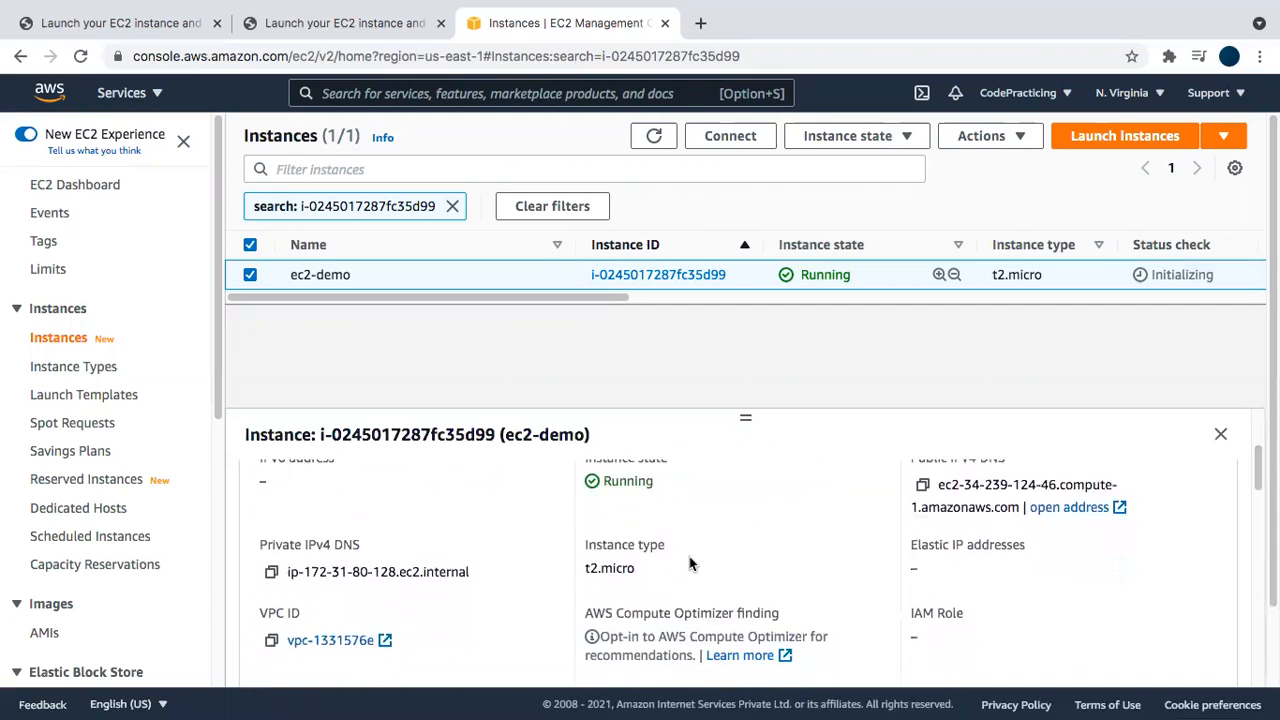
{"action": "scroll", "coordinate": [689, 563], "scroll_direction": "down", "scroll_amount": 4}
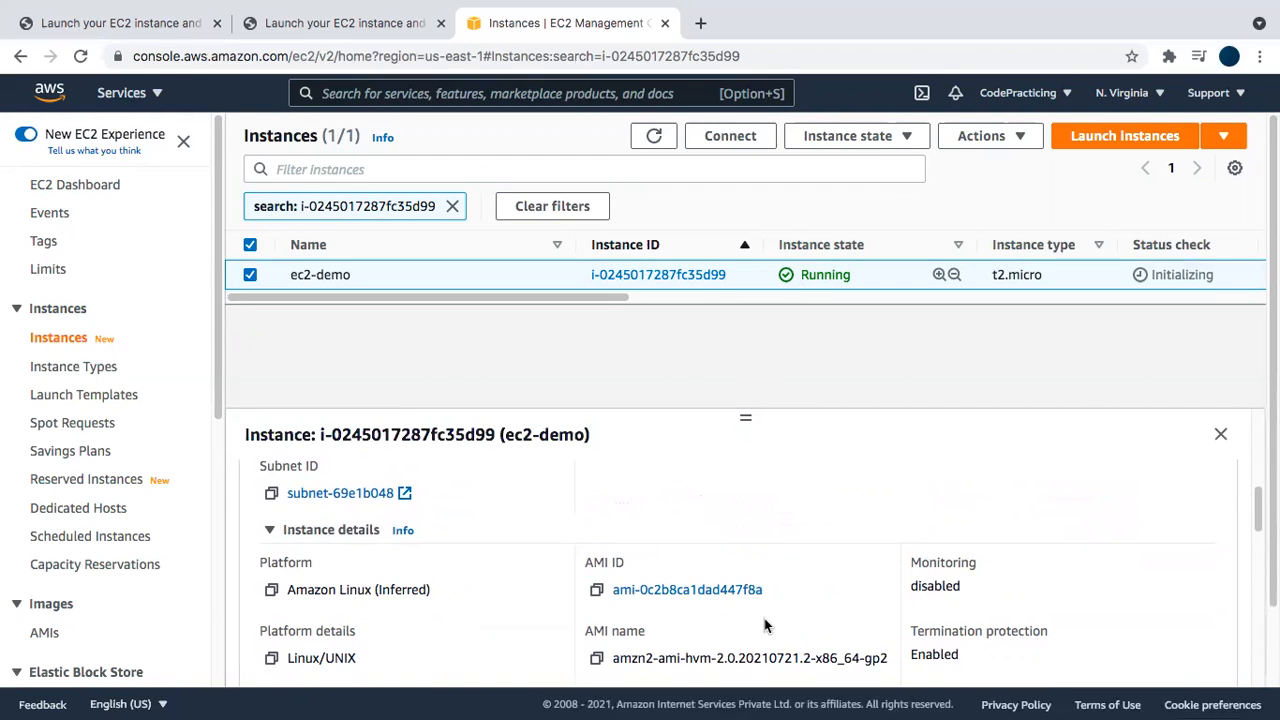
{"action": "scroll", "coordinate": [764, 618], "scroll_direction": "up", "scroll_amount": 5}
{"action": "scroll", "coordinate": [764, 618], "scroll_direction": "up", "scroll_amount": 3}
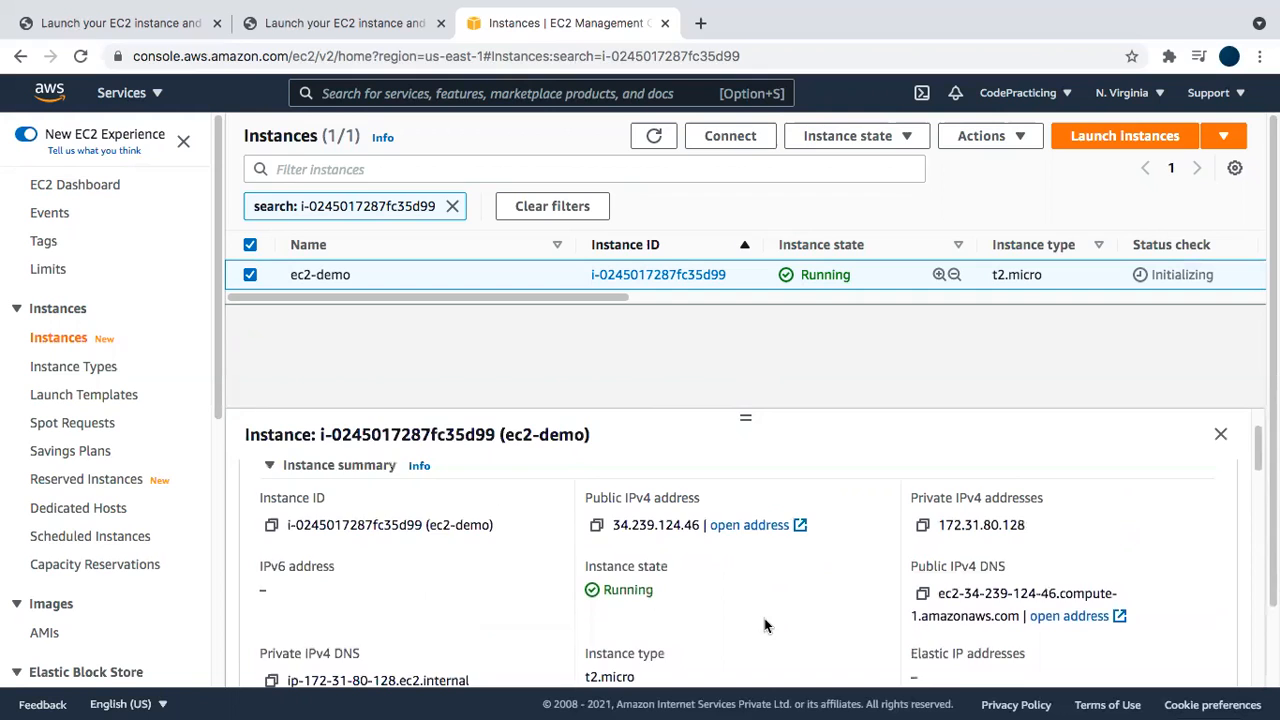
Copy the instance's public IPv4 address and open it in a new browser tab to test HTTP access
{"action": "left_click", "coordinate": [597, 557]}
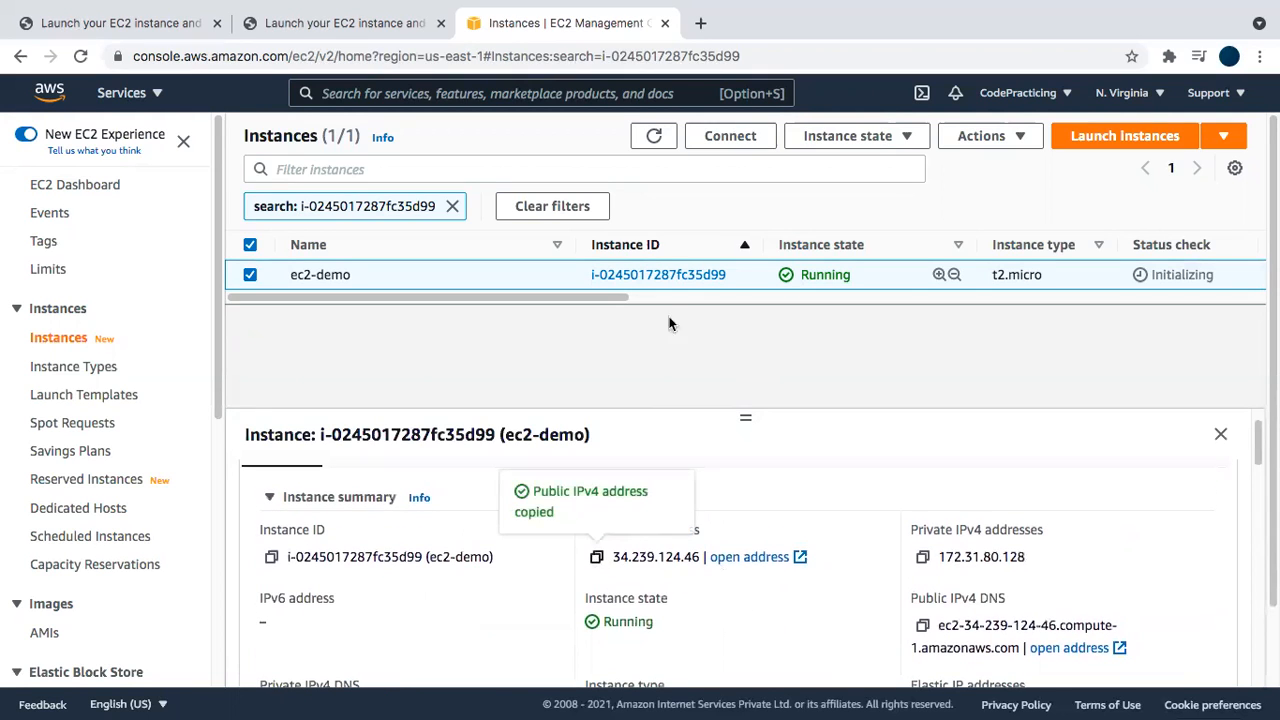
{"action": "left_click", "coordinate": [700, 23]}
{"action": "key", "text": "ctrl+v"}
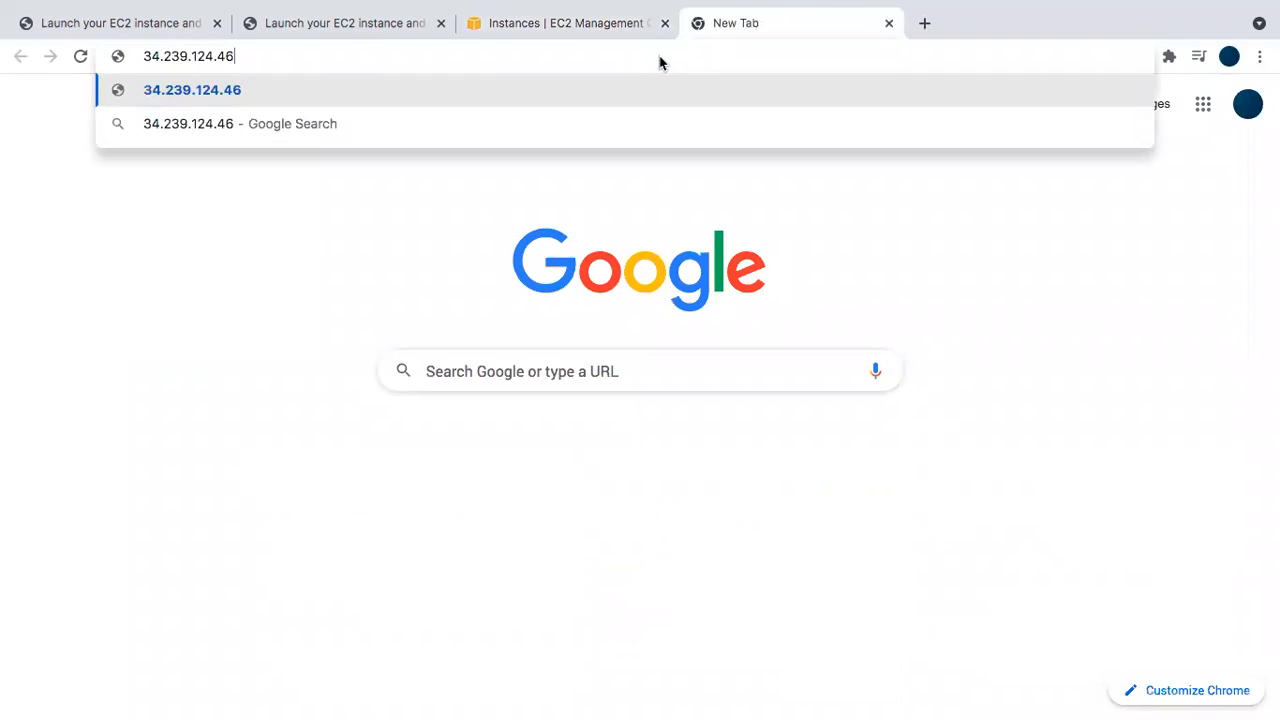
{"action": "key", "text": "Return"}
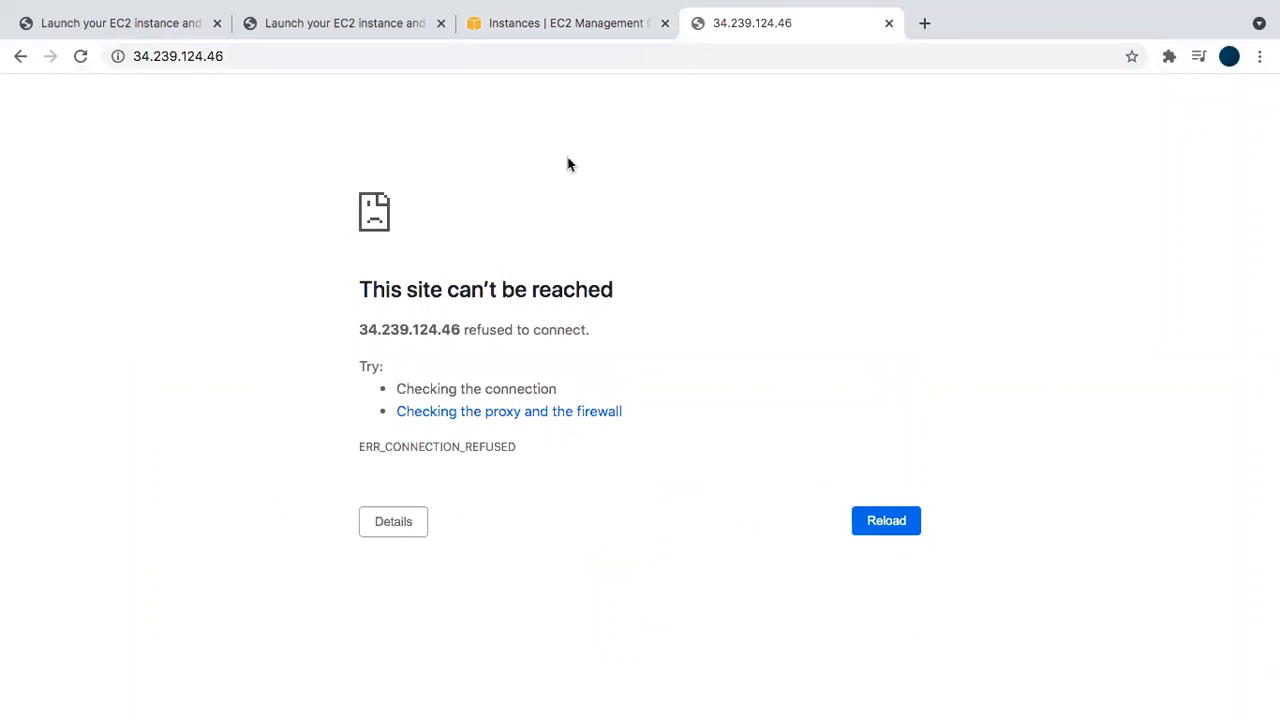
Connect to the ec2-demo instance through EC2 Instance Connect as ec2-user and switch to root with sudo su
{"action": "left_click", "coordinate": [523, 27]}
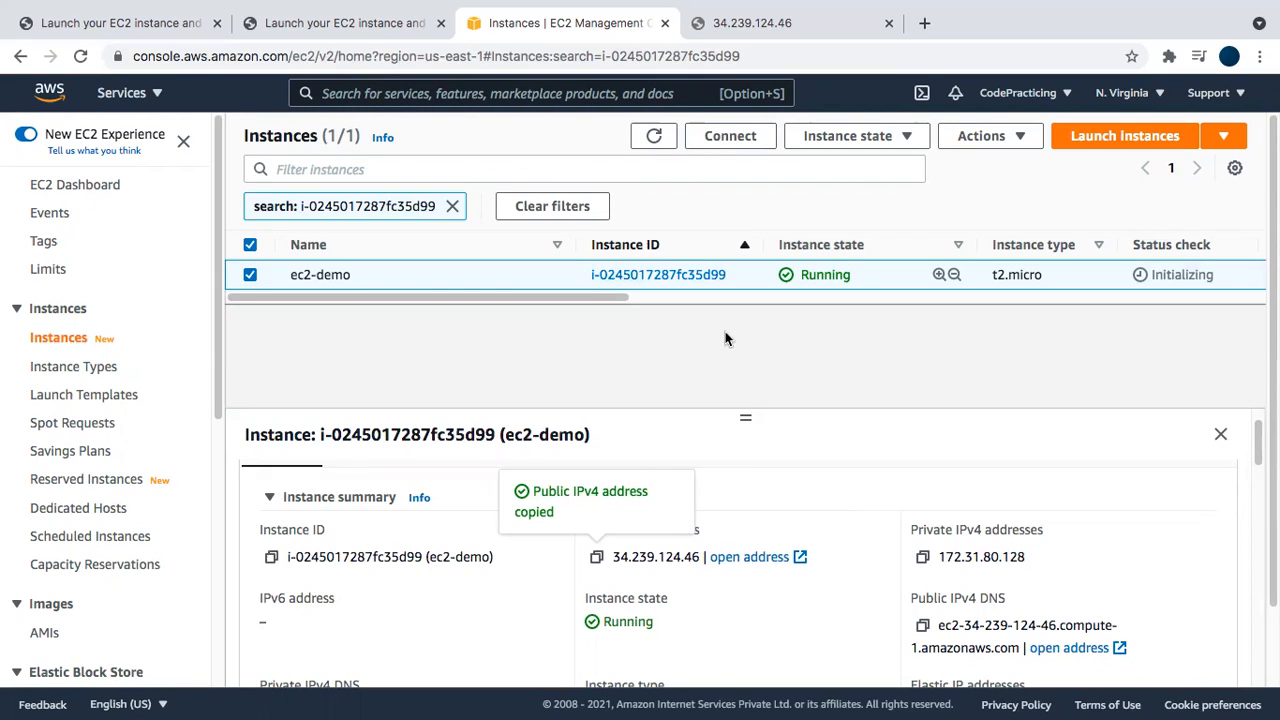
{"action": "left_click", "coordinate": [730, 137]}
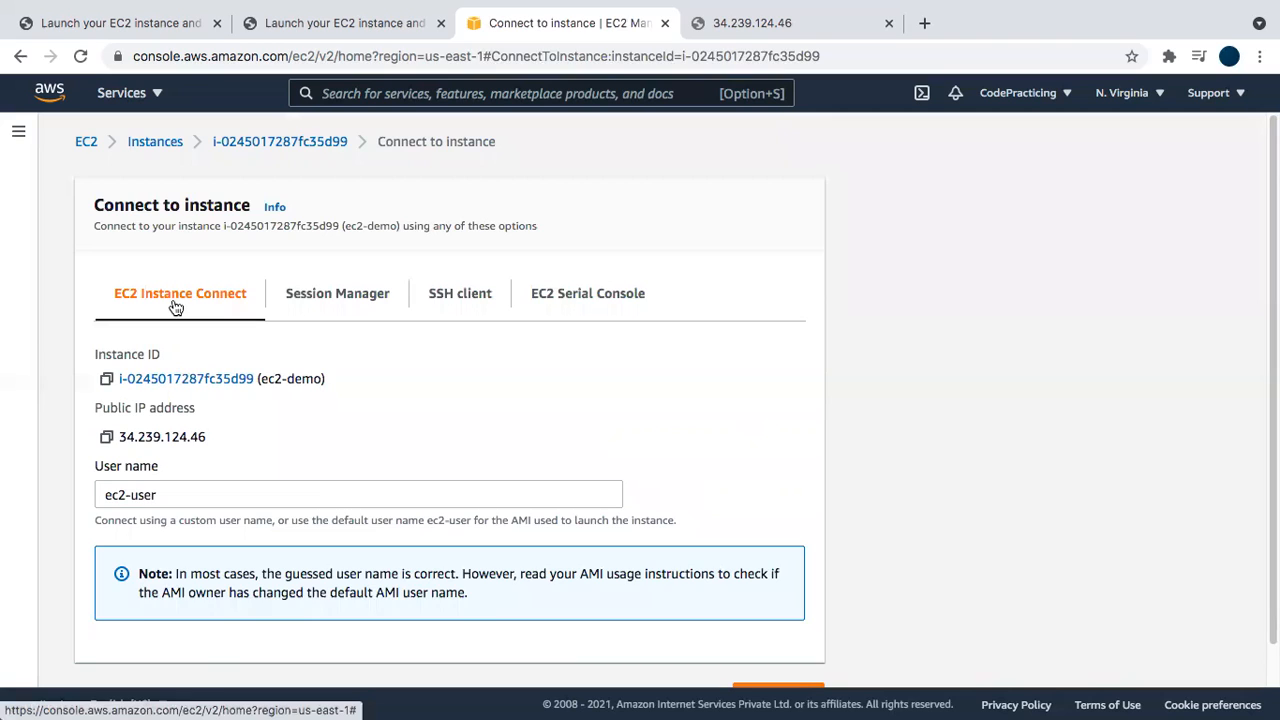
{"action": "scroll", "coordinate": [250, 420], "scroll_direction": "down", "scroll_amount": 2}
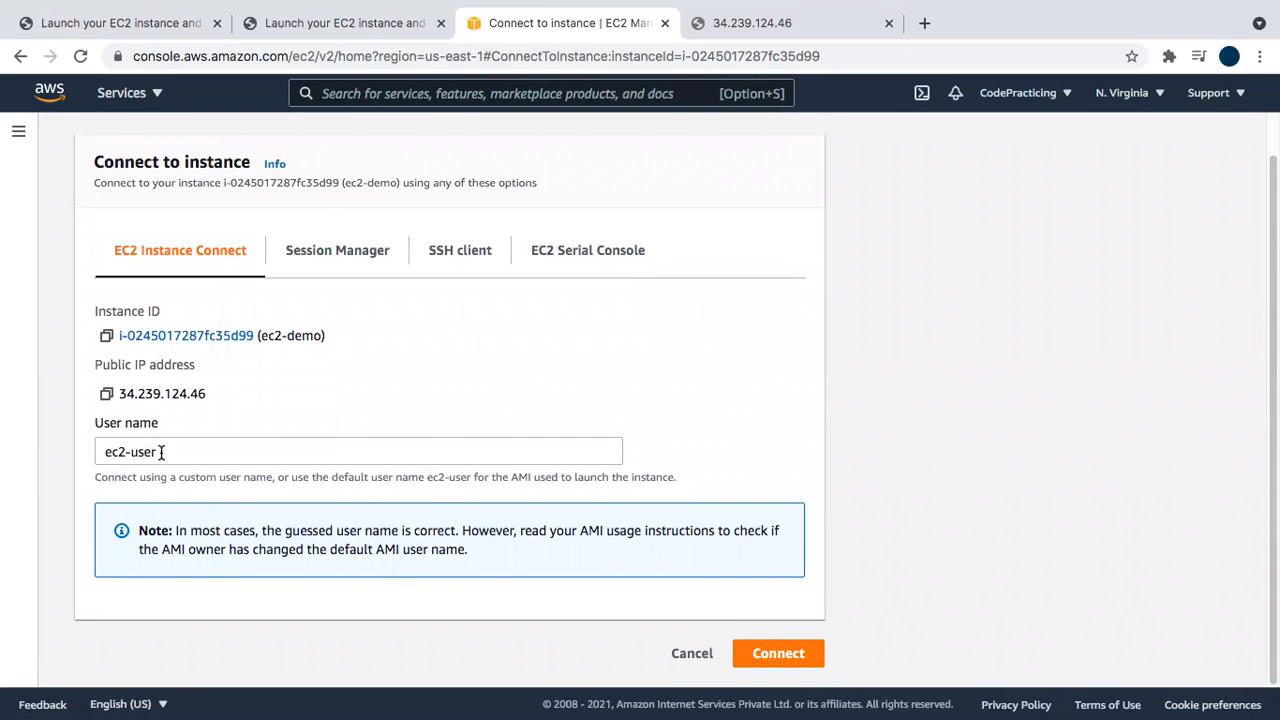
{"action": "left_click", "coordinate": [782, 658]}
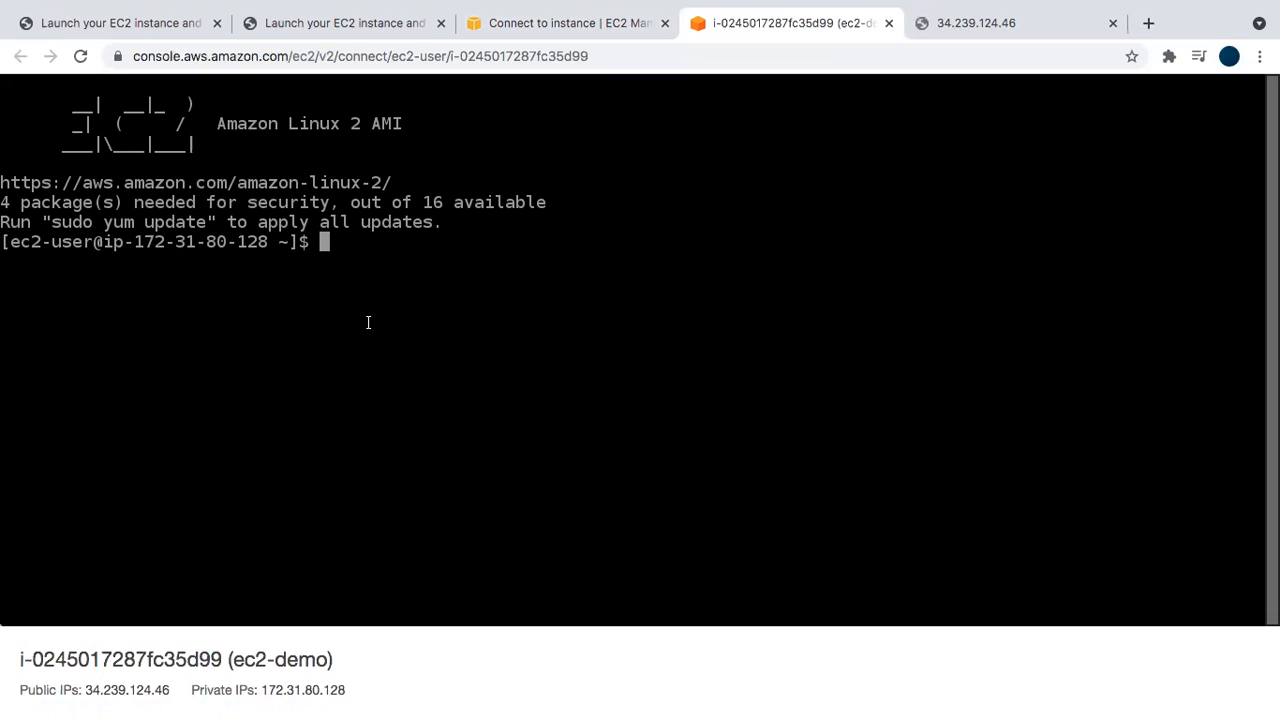
{"action": "type", "text": "sudo su"}
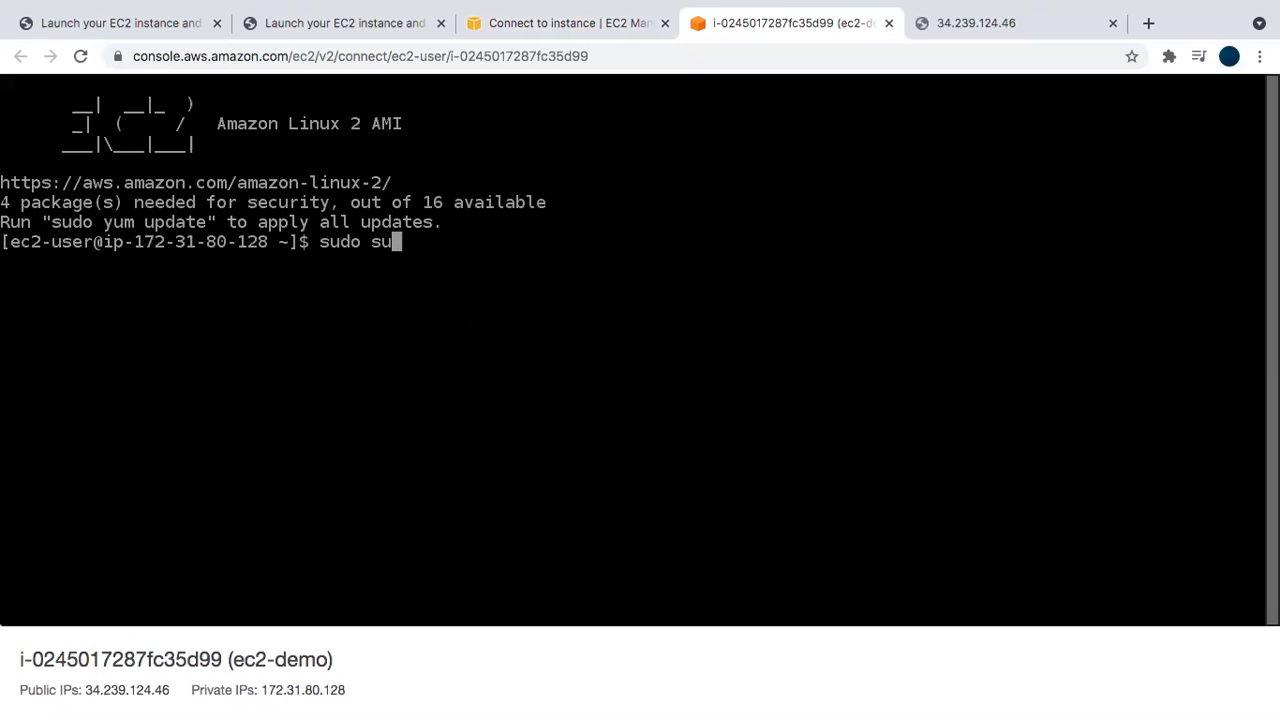
{"action": "key", "text": "Return"}
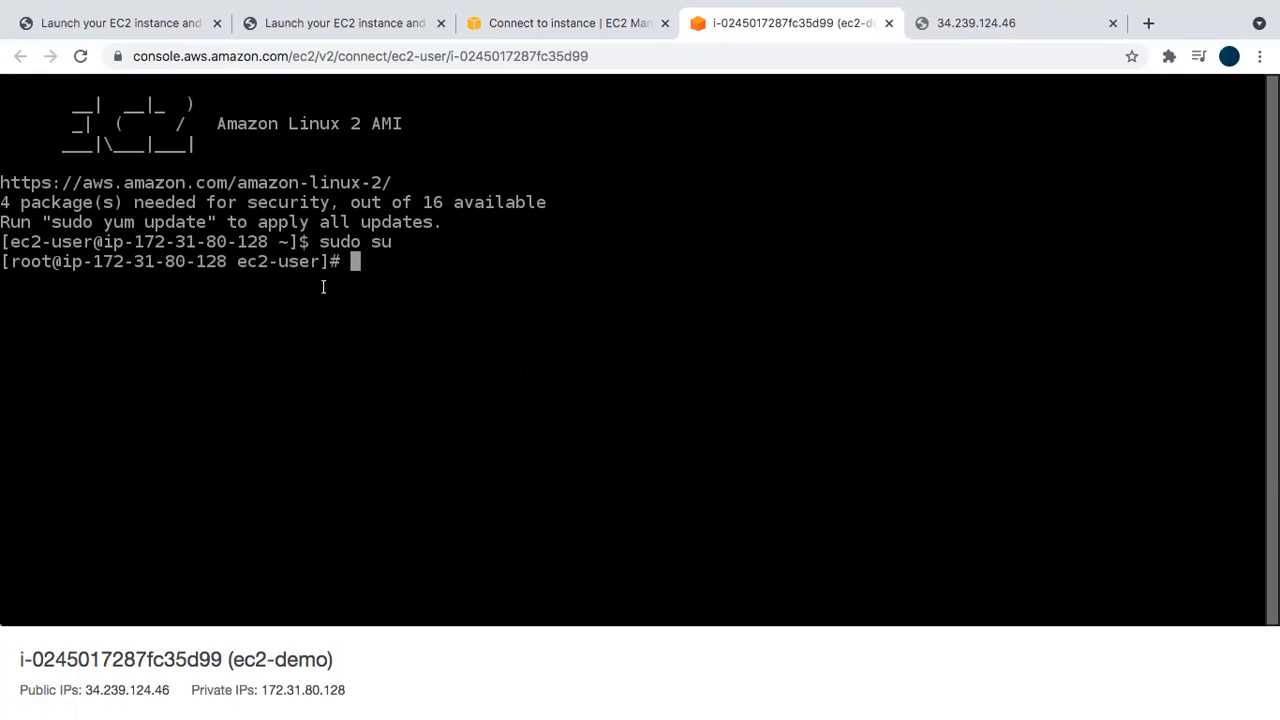
Search Google for "ssh chrome extension" in a new tab and launch the Secure Shell App from its Chrome Web Store page
{"action": "left_click", "coordinate": [1147, 24]}
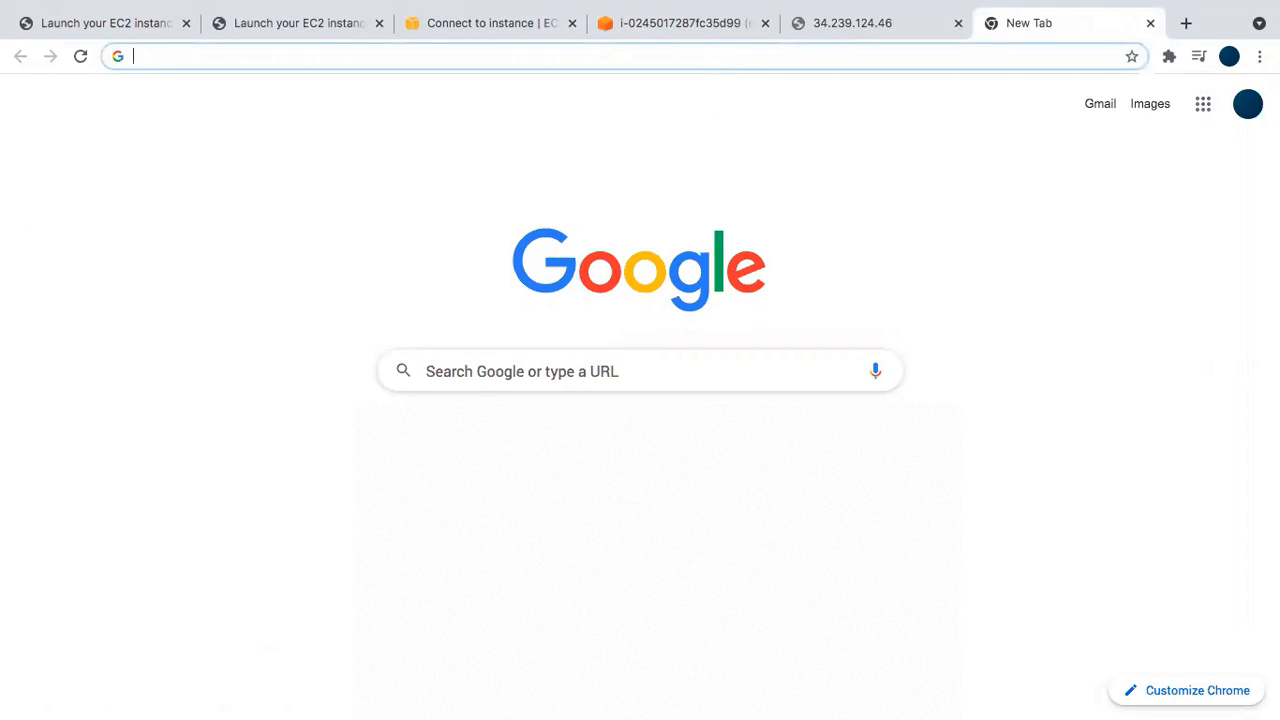
{"action": "left_click", "coordinate": [480, 372]}
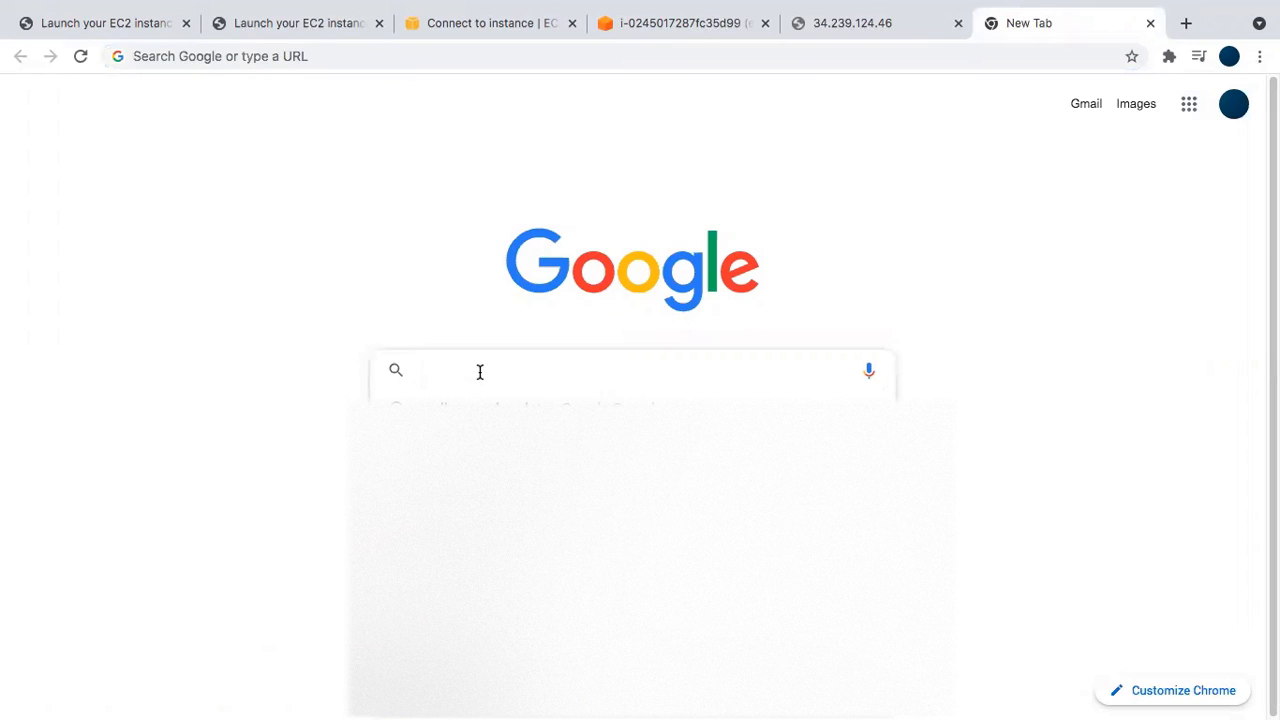
{"action": "type", "text": "ssh"}
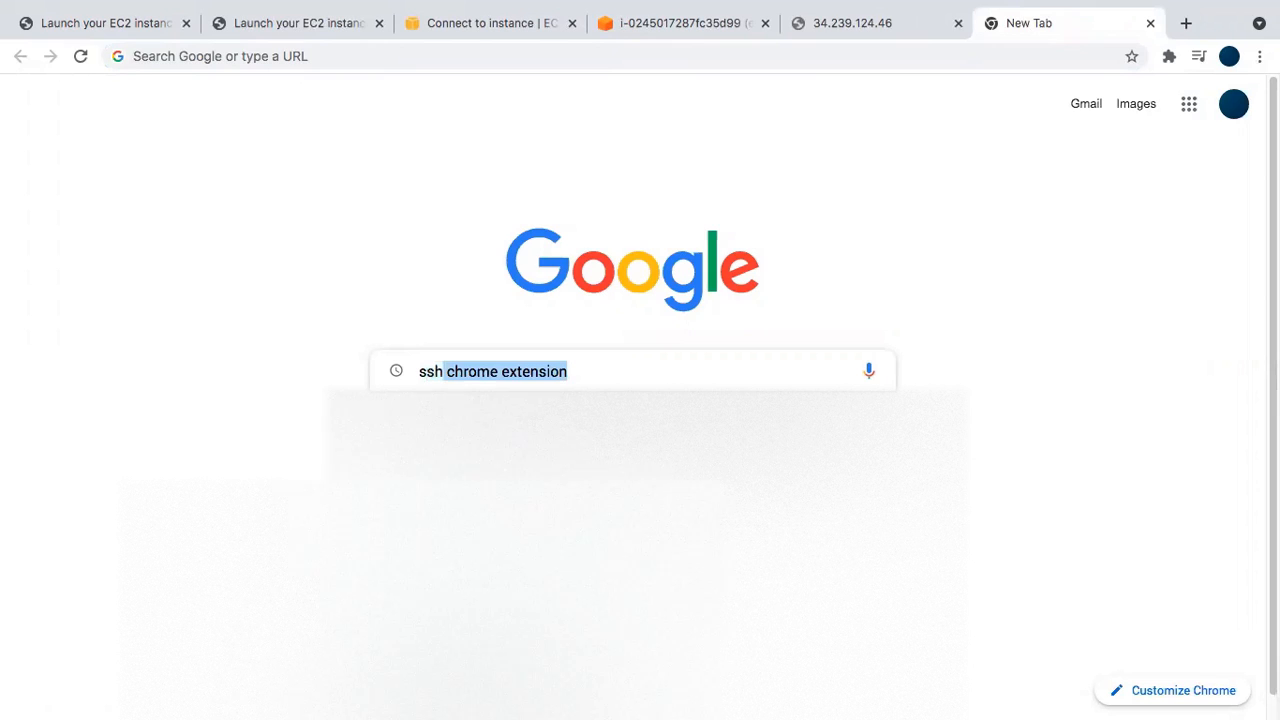
{"action": "key", "text": "Return"}
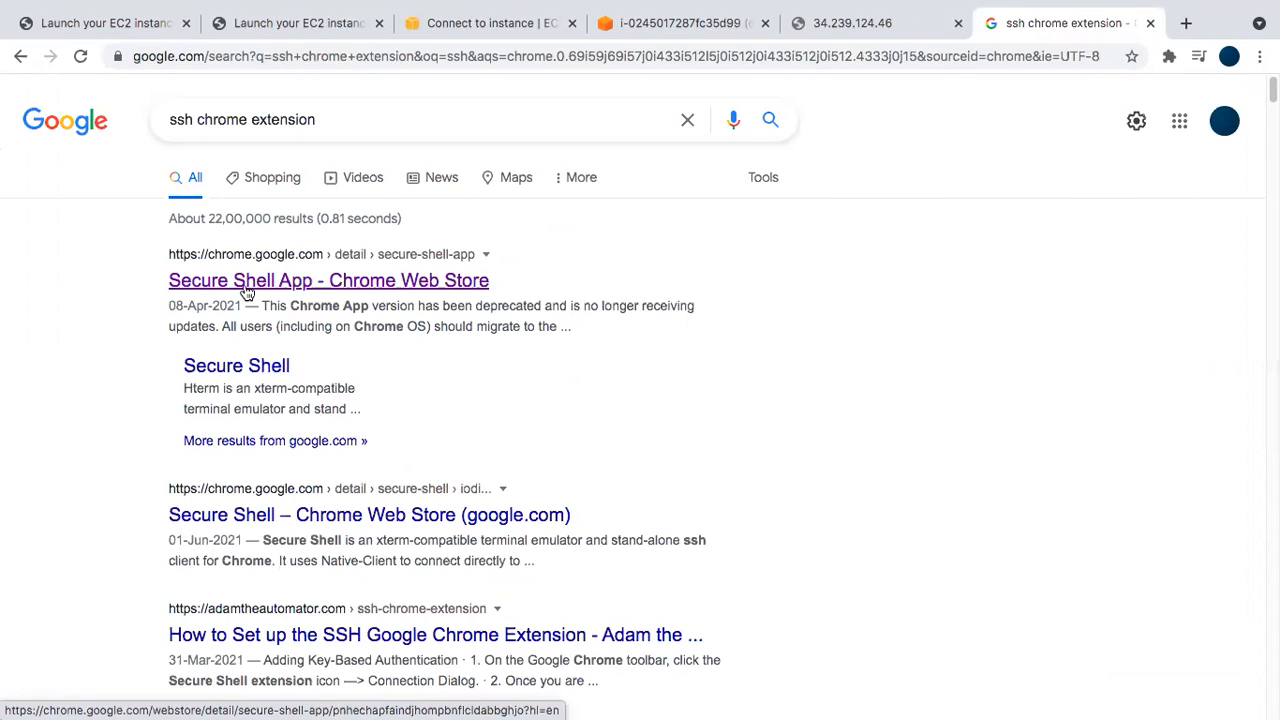
{"action": "left_click", "coordinate": [246, 291]}
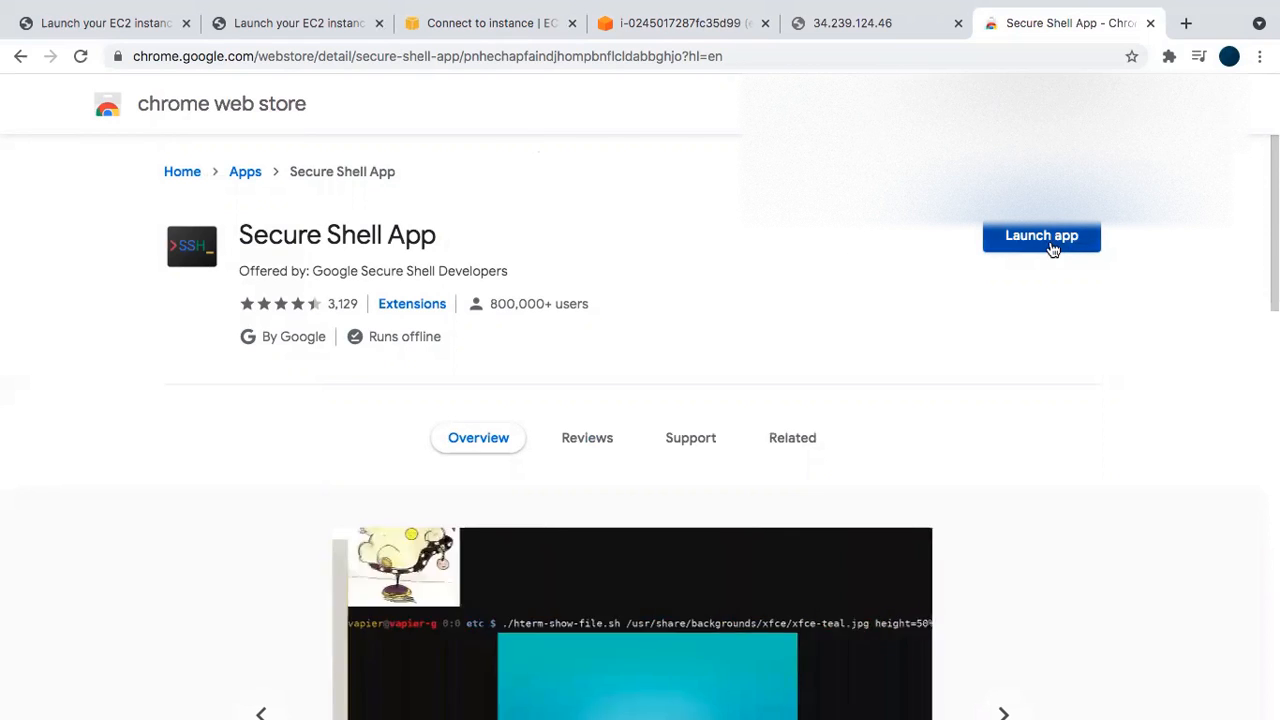
{"action": "left_click", "coordinate": [1051, 248]}
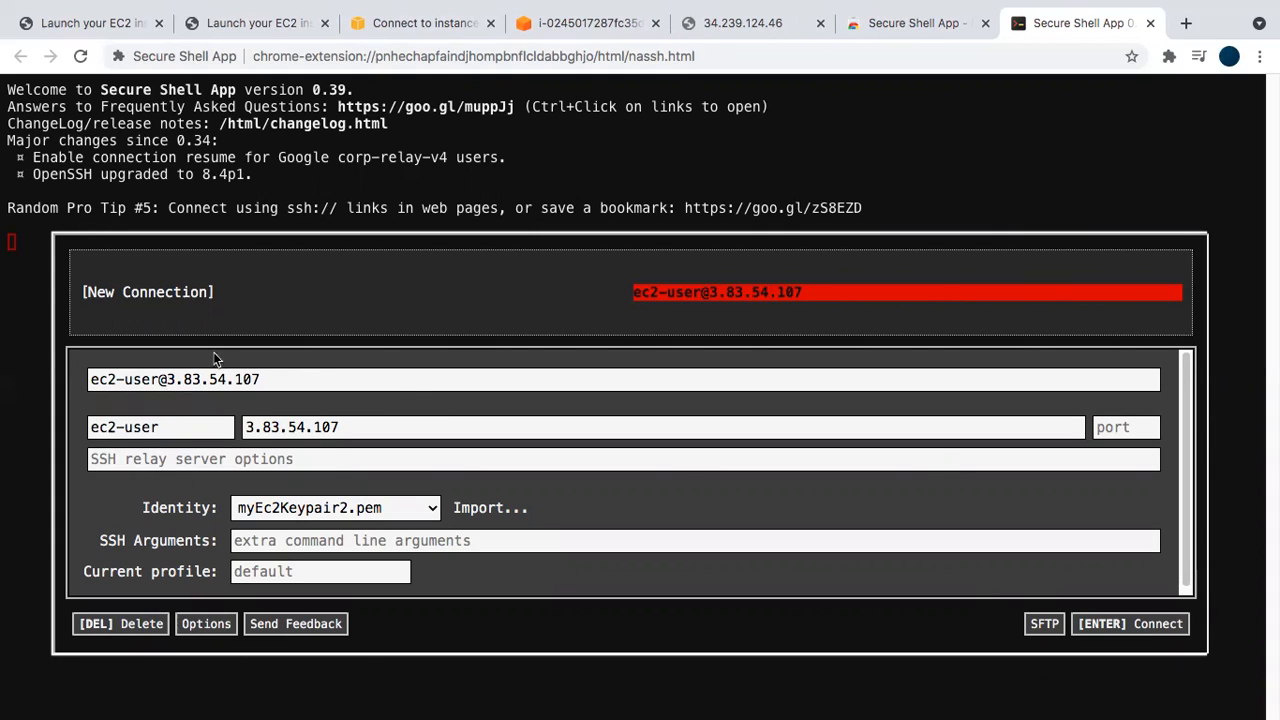
Delete the saved SSH connection and set the new connection's username to ec2-user
{"action": "left_click", "coordinate": [121, 623]}
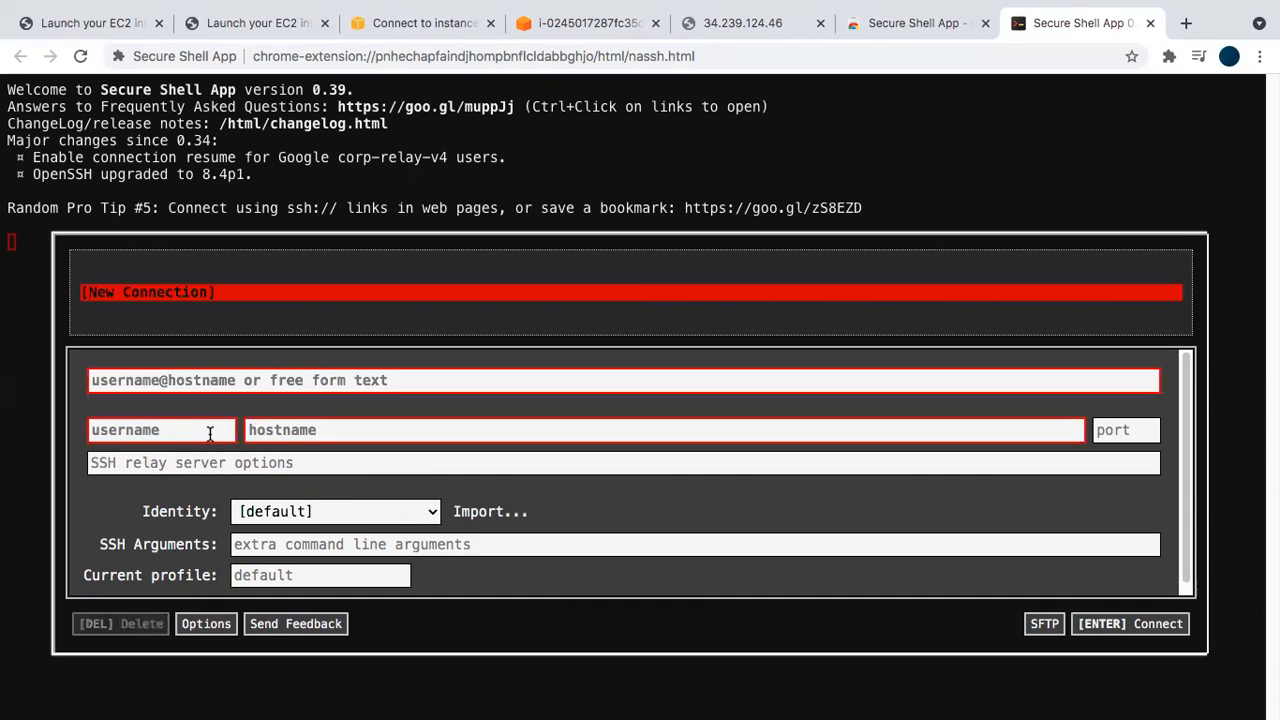
{"action": "left_click", "coordinate": [178, 427]}
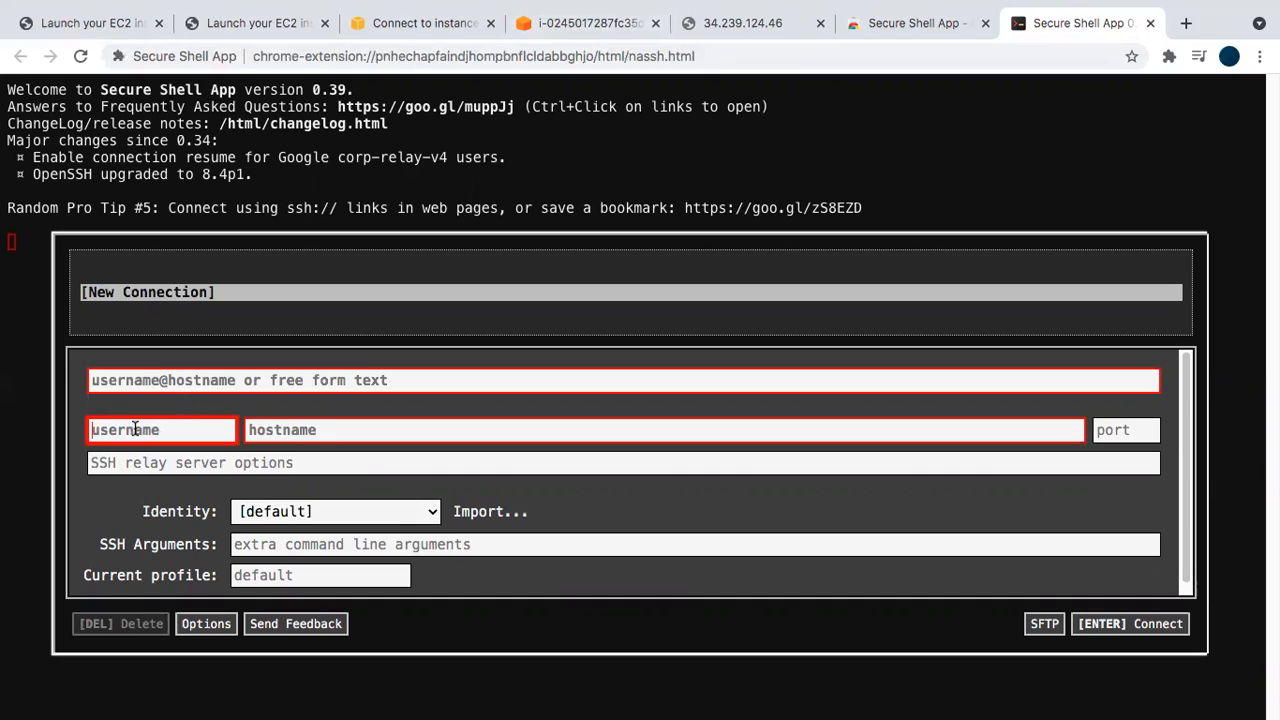
{"action": "type", "text": "e"}
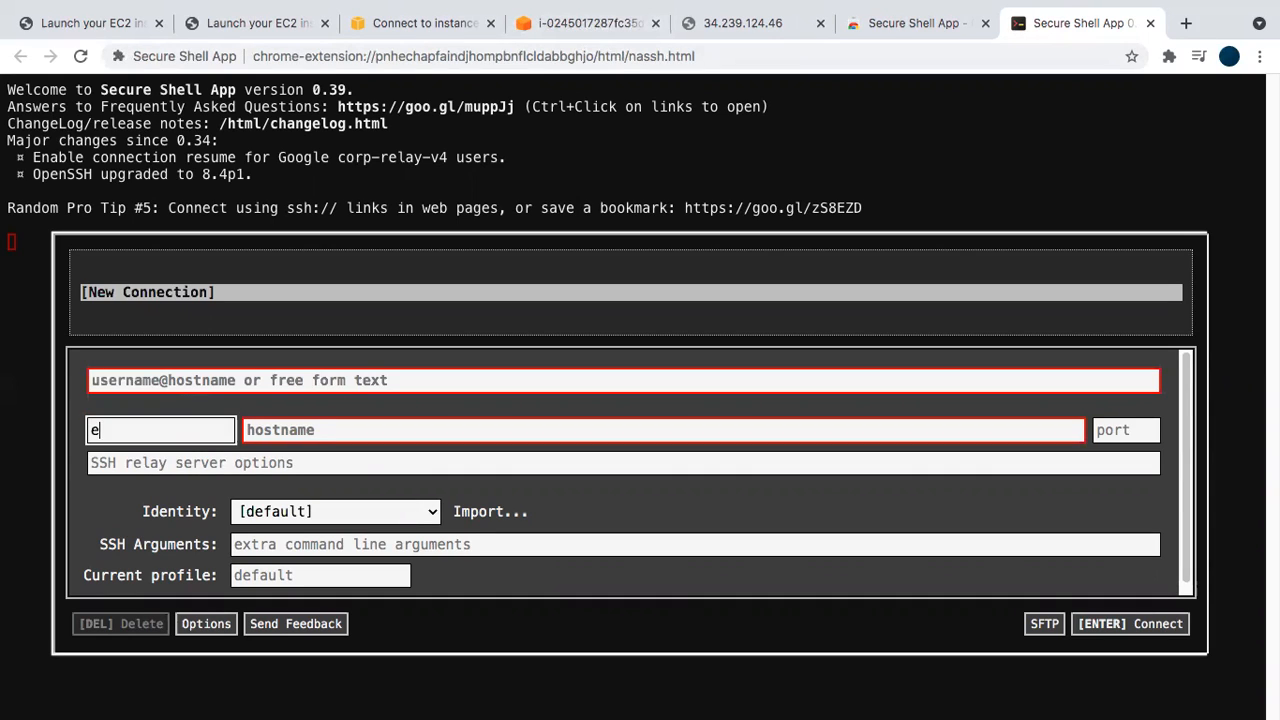
{"action": "type", "text": "c2-user"}
Copy ec2-demo's public IPv4 address from its instance summary and paste it as the new SSH connection's hostname
{"action": "left_click", "coordinate": [586, 25]}
{"action": "left_click", "coordinate": [431, 32]}
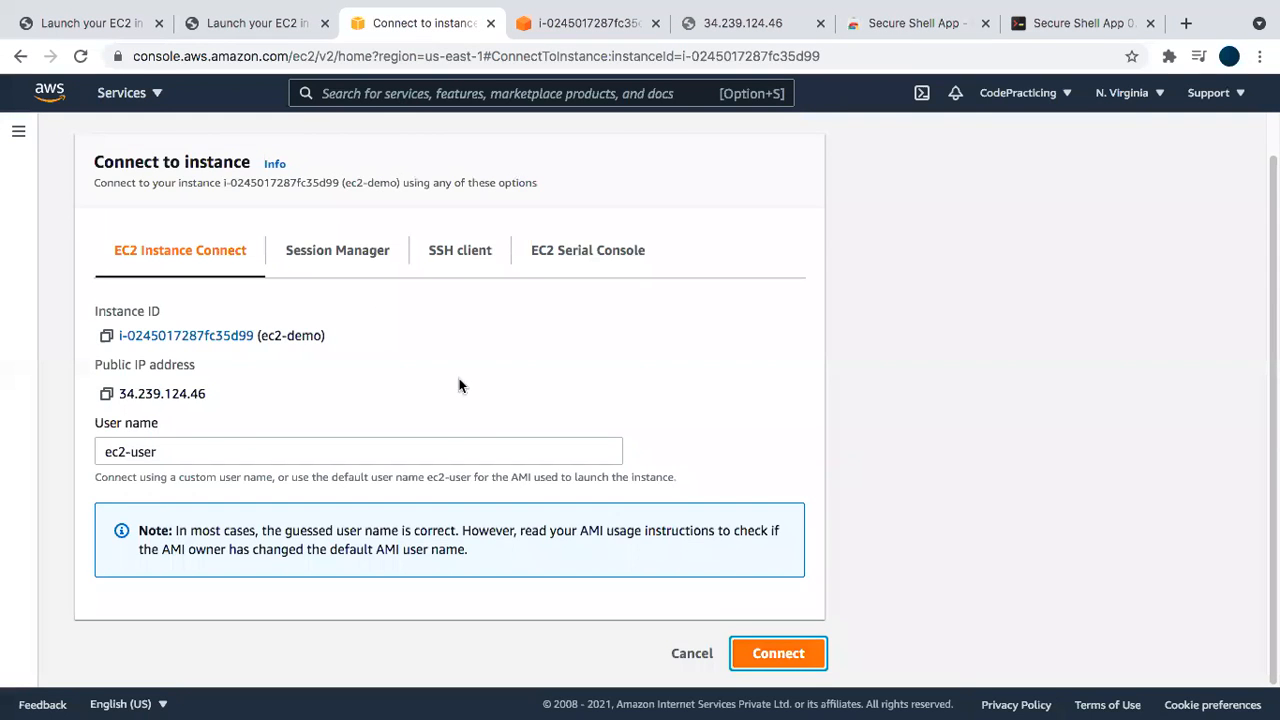
{"action": "left_click", "coordinate": [257, 145]}
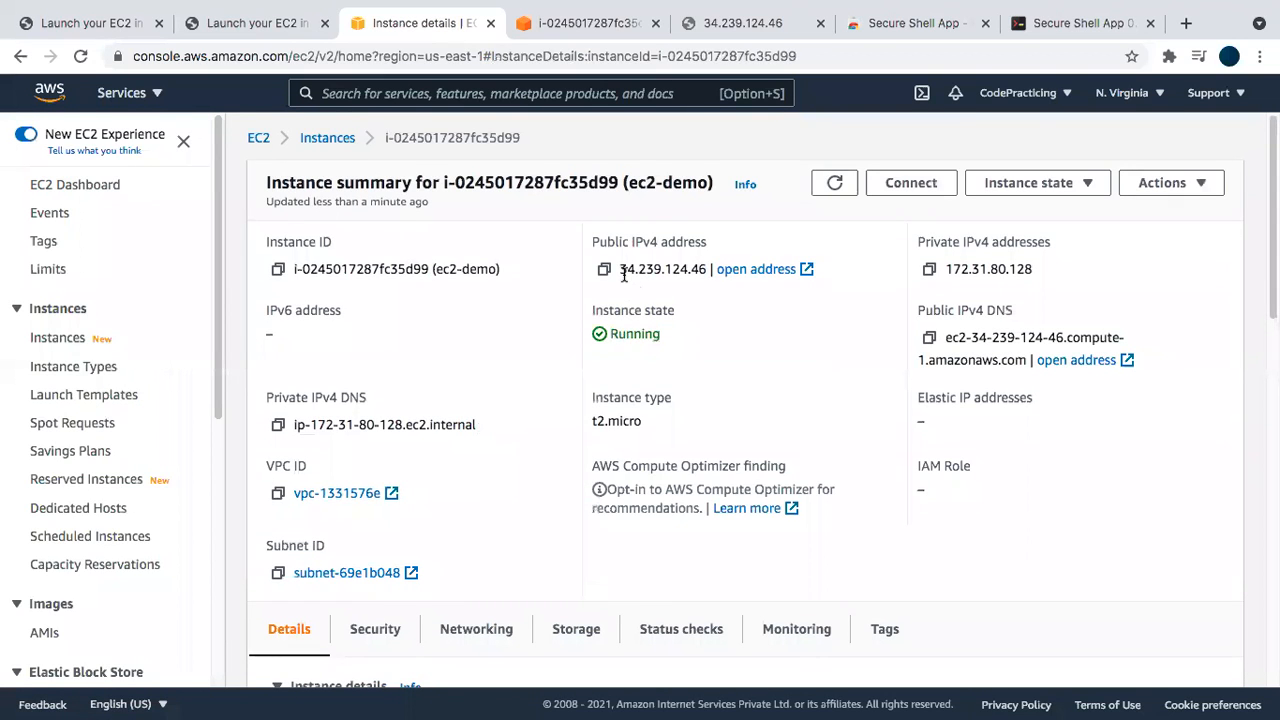
{"action": "left_click", "coordinate": [605, 270]}
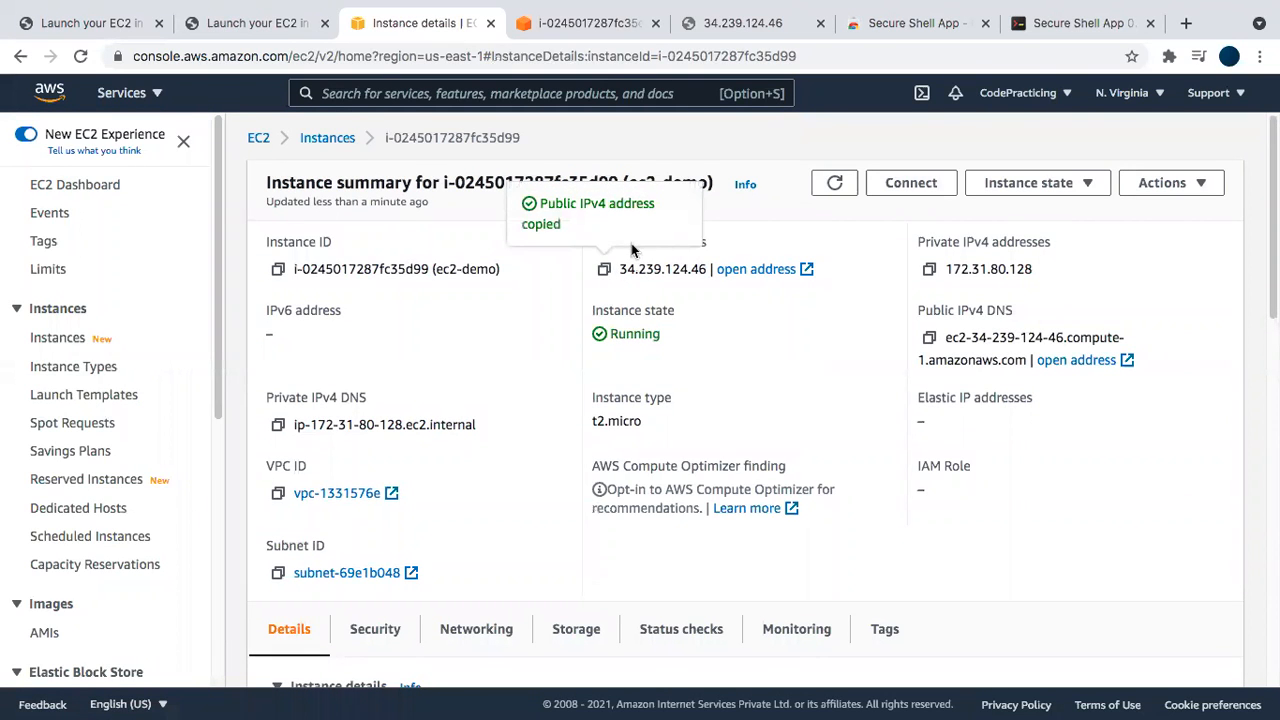
{"action": "left_click", "coordinate": [1056, 30]}
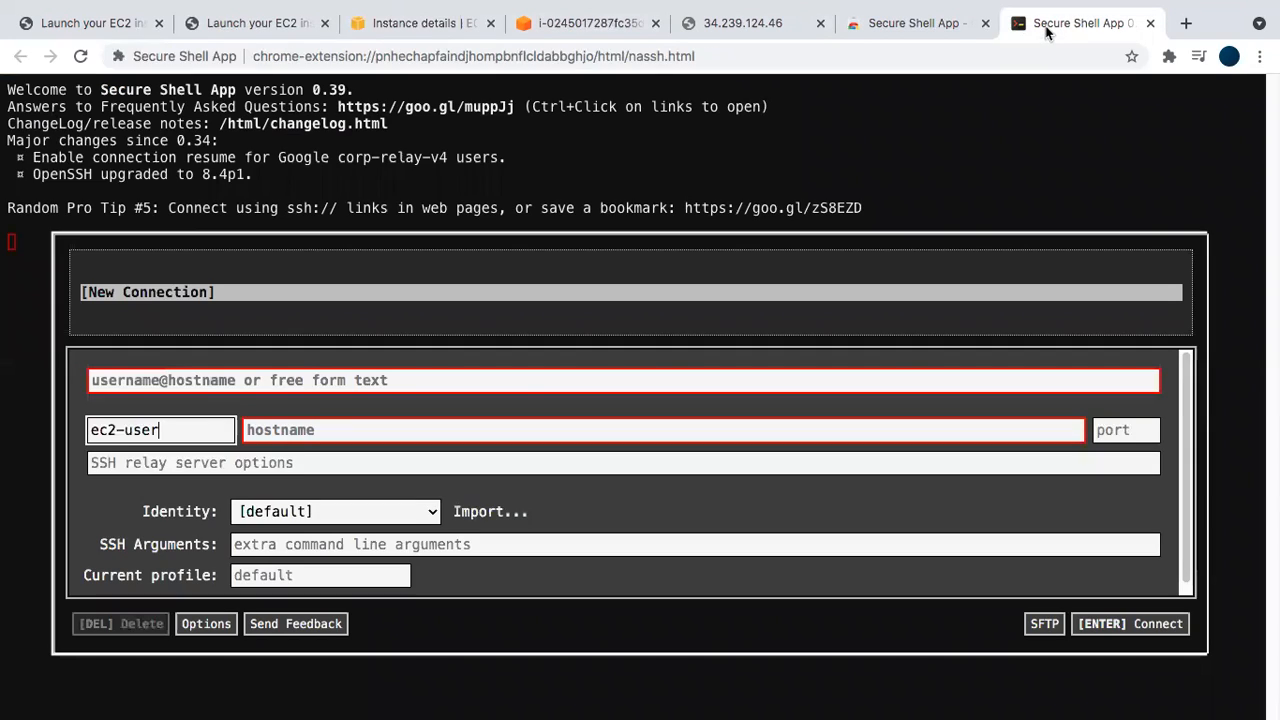
{"action": "left_click", "coordinate": [337, 430]}
{"action": "key", "text": "super+v"}
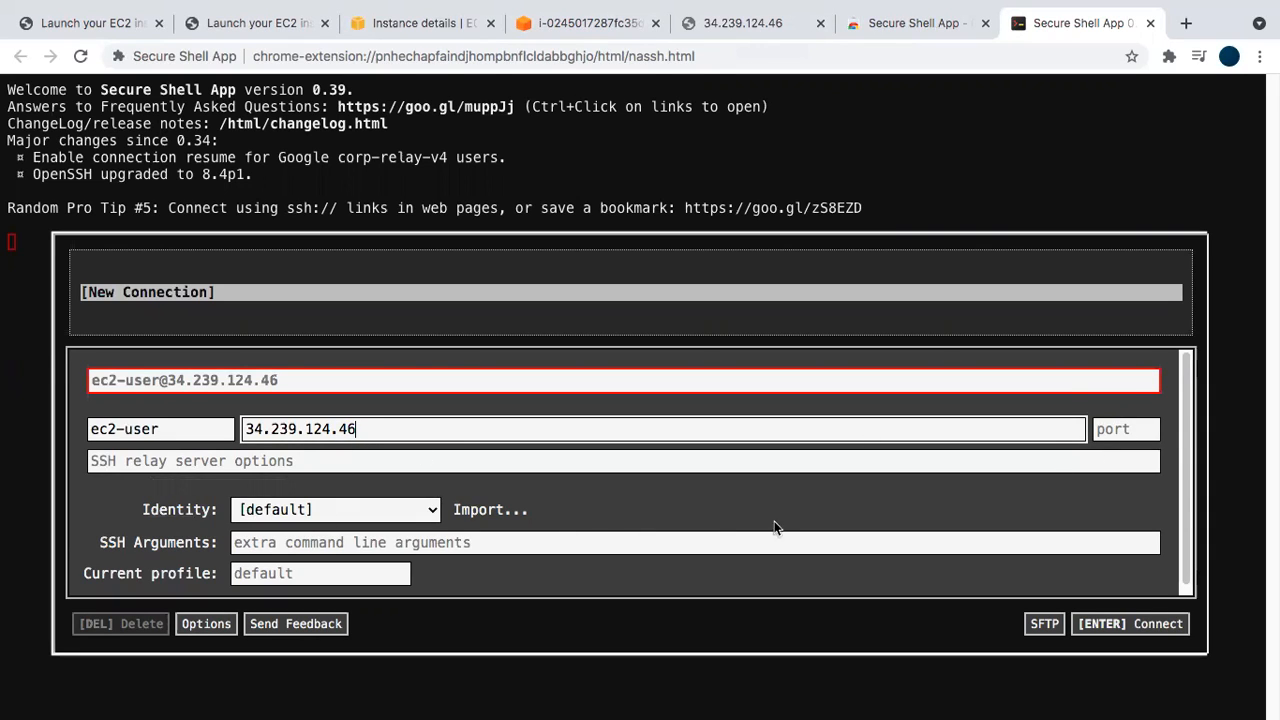
Import ec2-demo-kp.pem from the TEST folder on the Work drive as the SSH connection's identity
{"action": "left_click", "coordinate": [484, 511]}
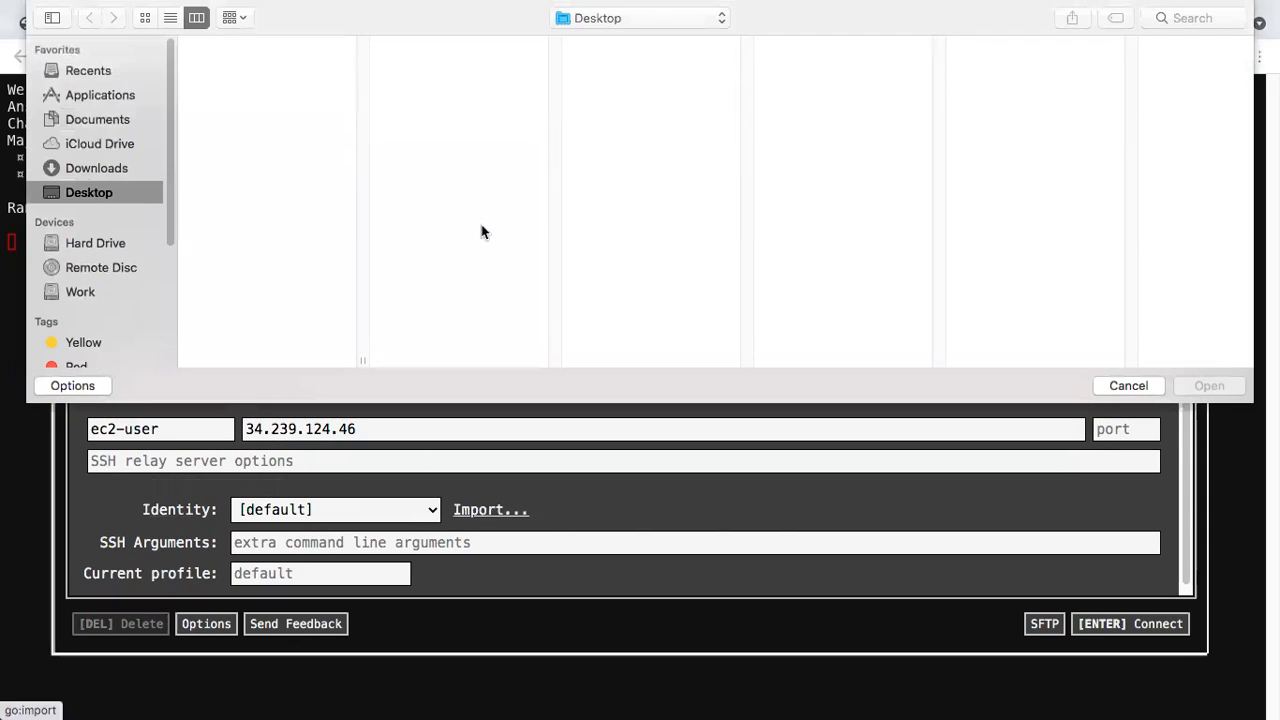
{"action": "left_click", "coordinate": [94, 169]}
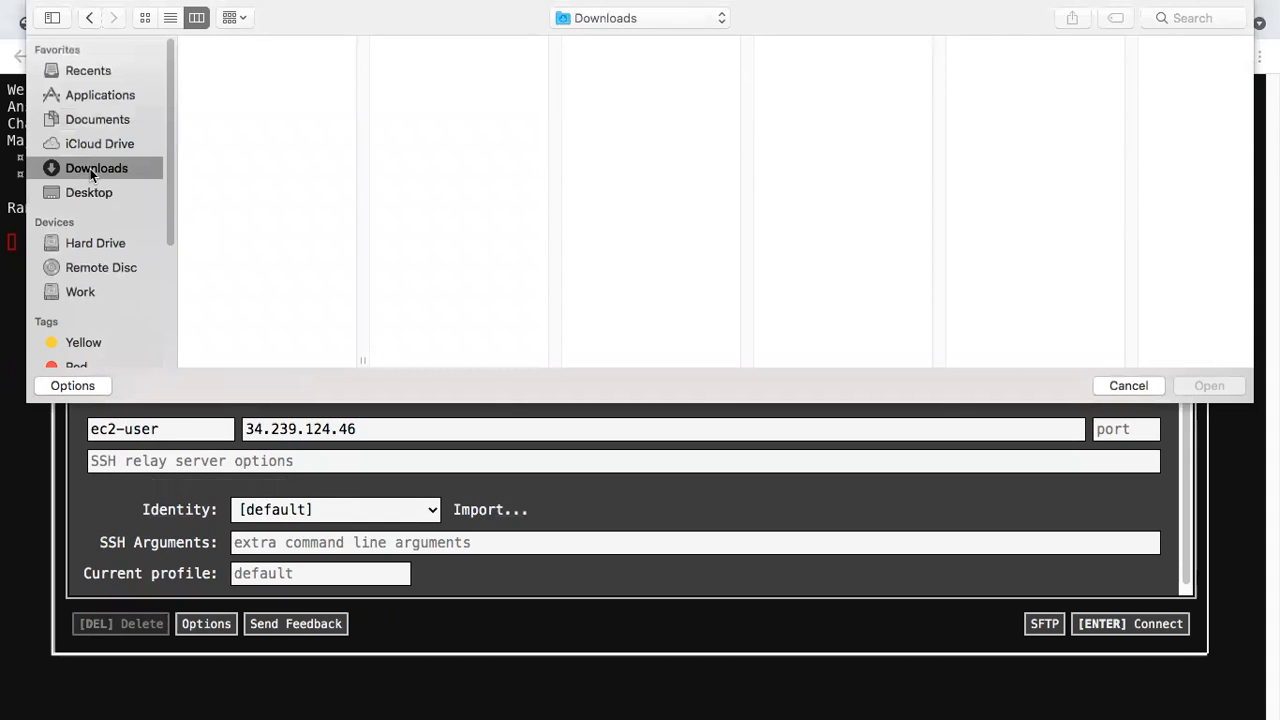
{"action": "left_click", "coordinate": [82, 291]}
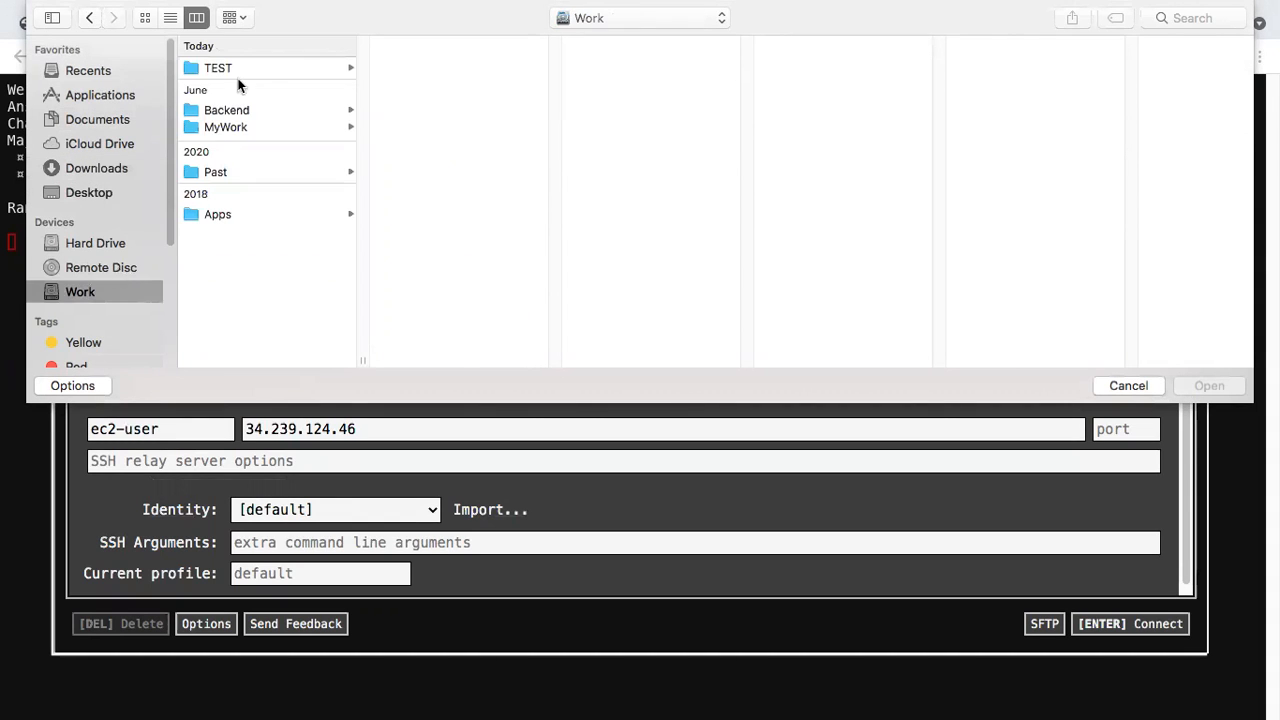
{"action": "left_click", "coordinate": [238, 67]}
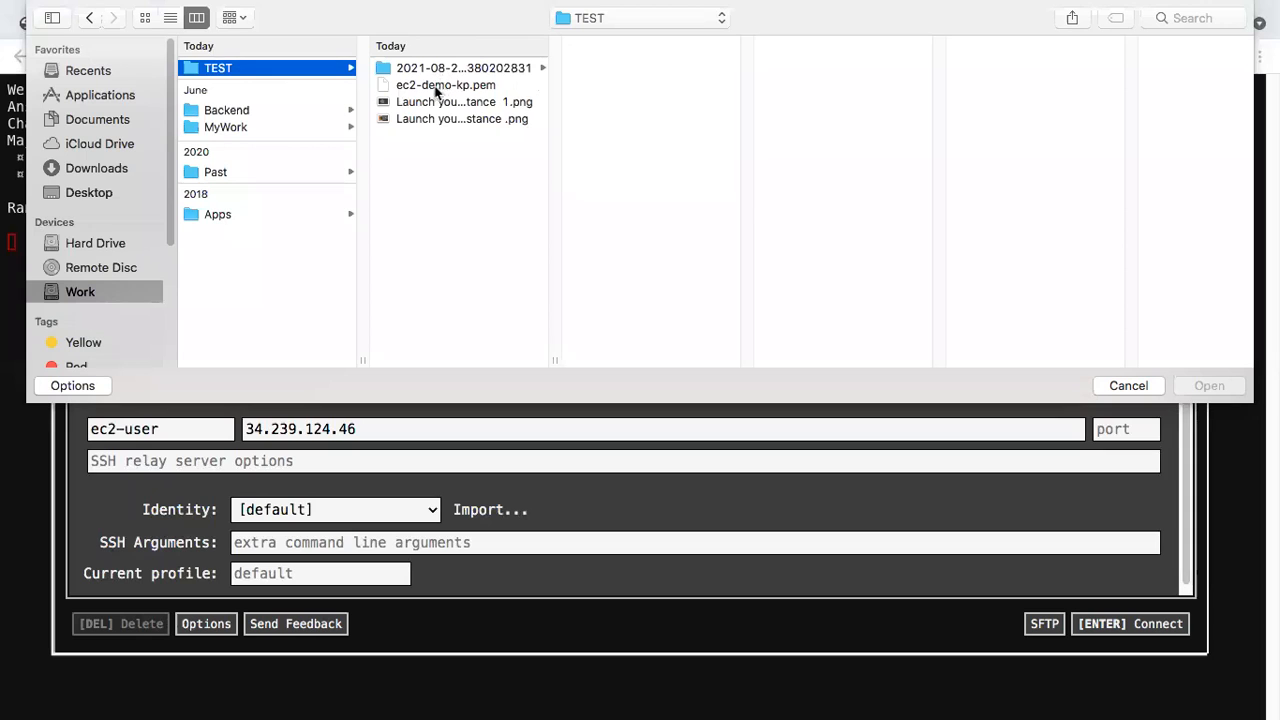
{"action": "left_click", "coordinate": [431, 88]}
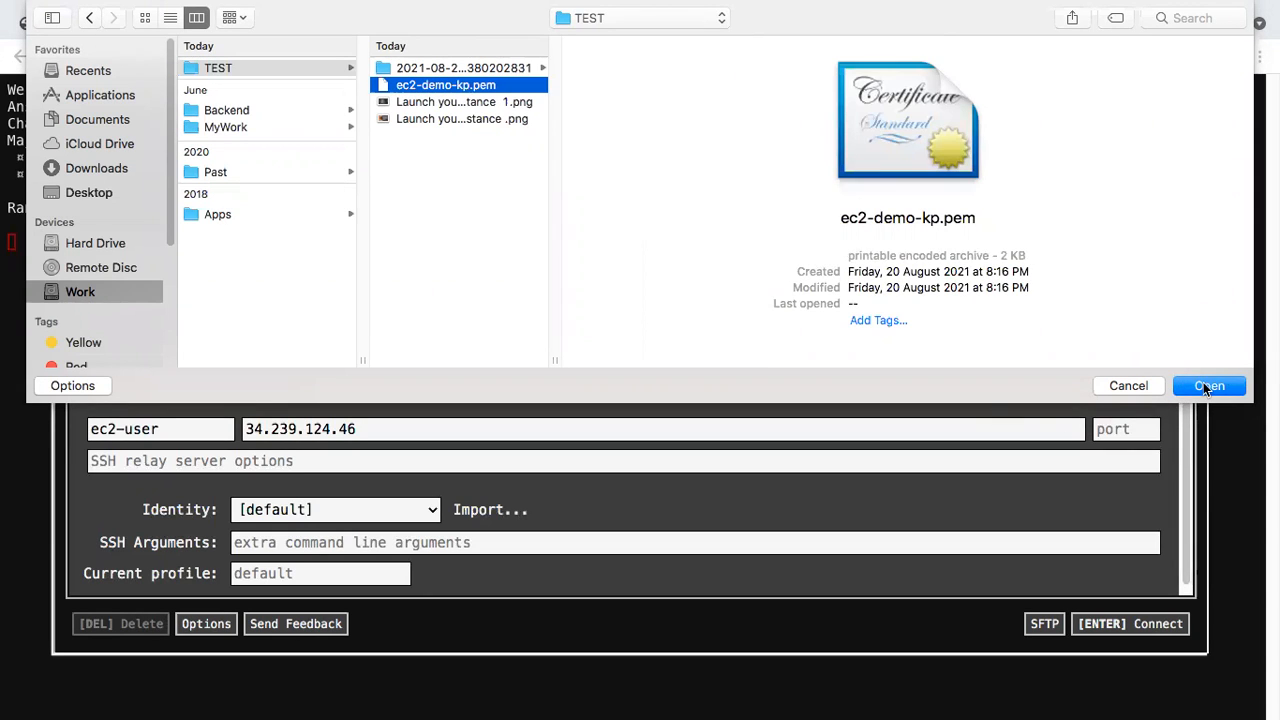
{"action": "left_click", "coordinate": [1207, 386]}
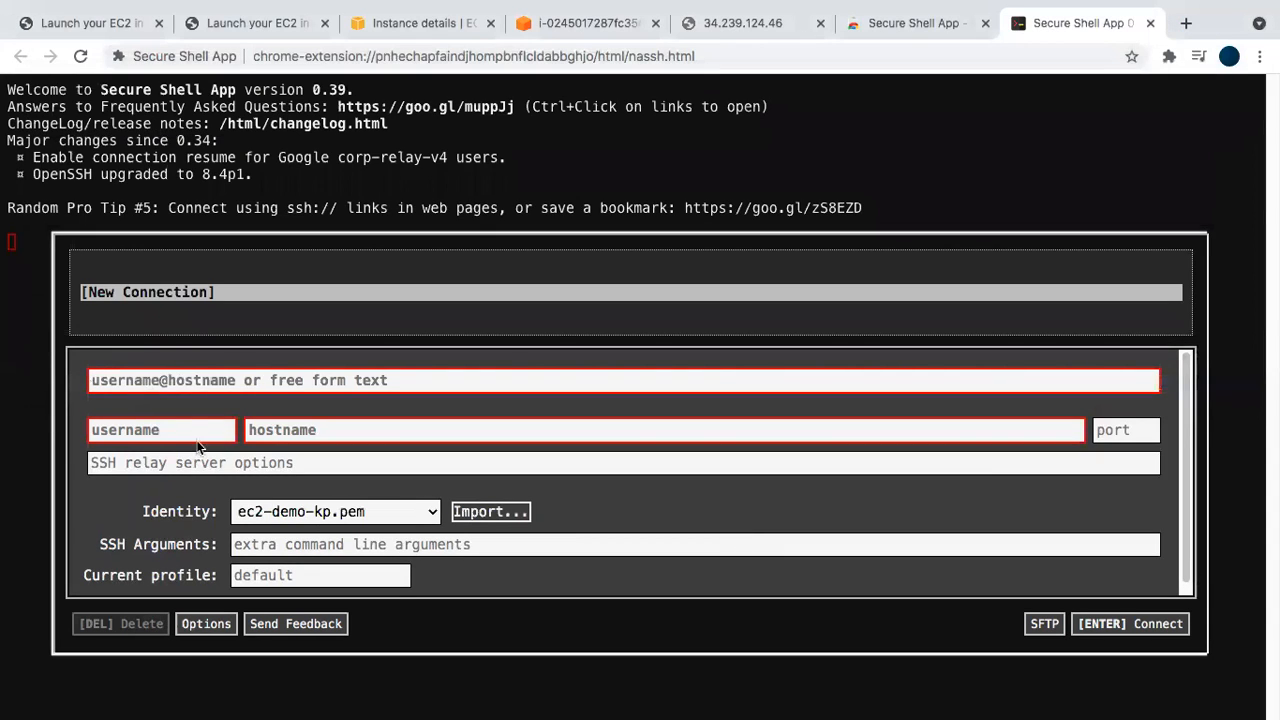
Re-enter ec2-user as the connection's username and paste 34.239.124.46 as its hostname
{"action": "left_click", "coordinate": [118, 432]}
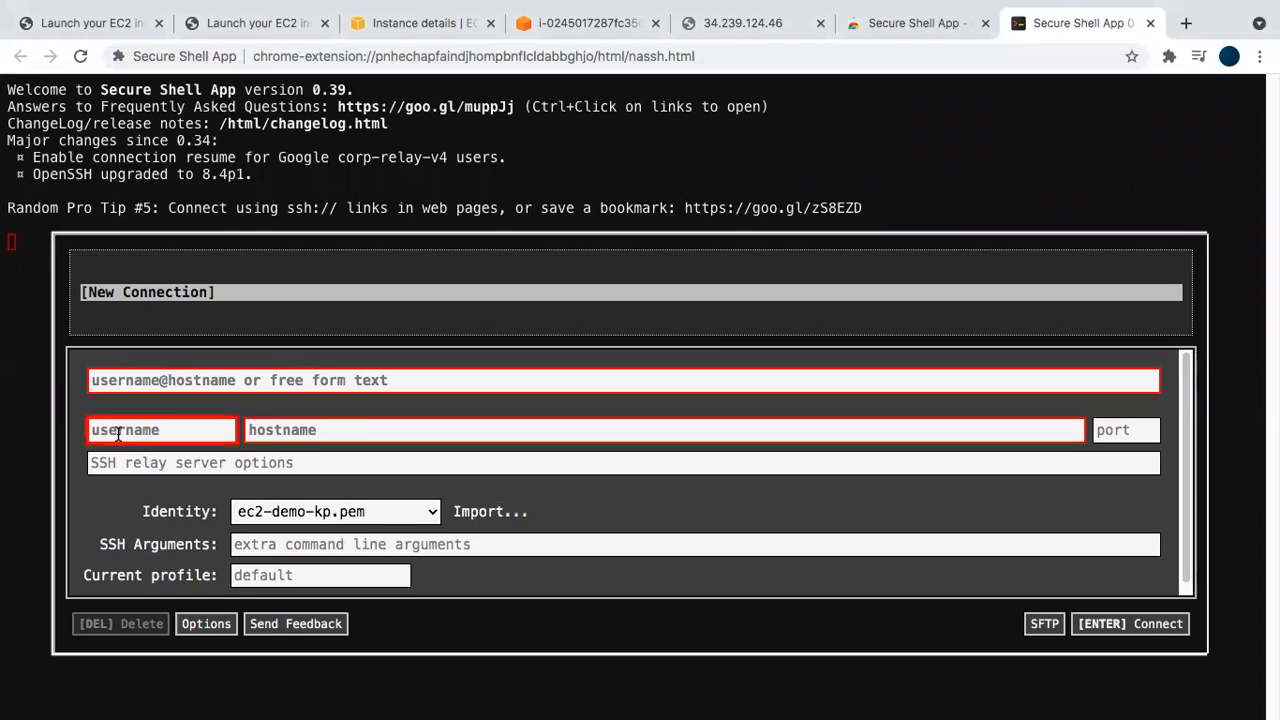
{"action": "type", "text": "ec2-user"}
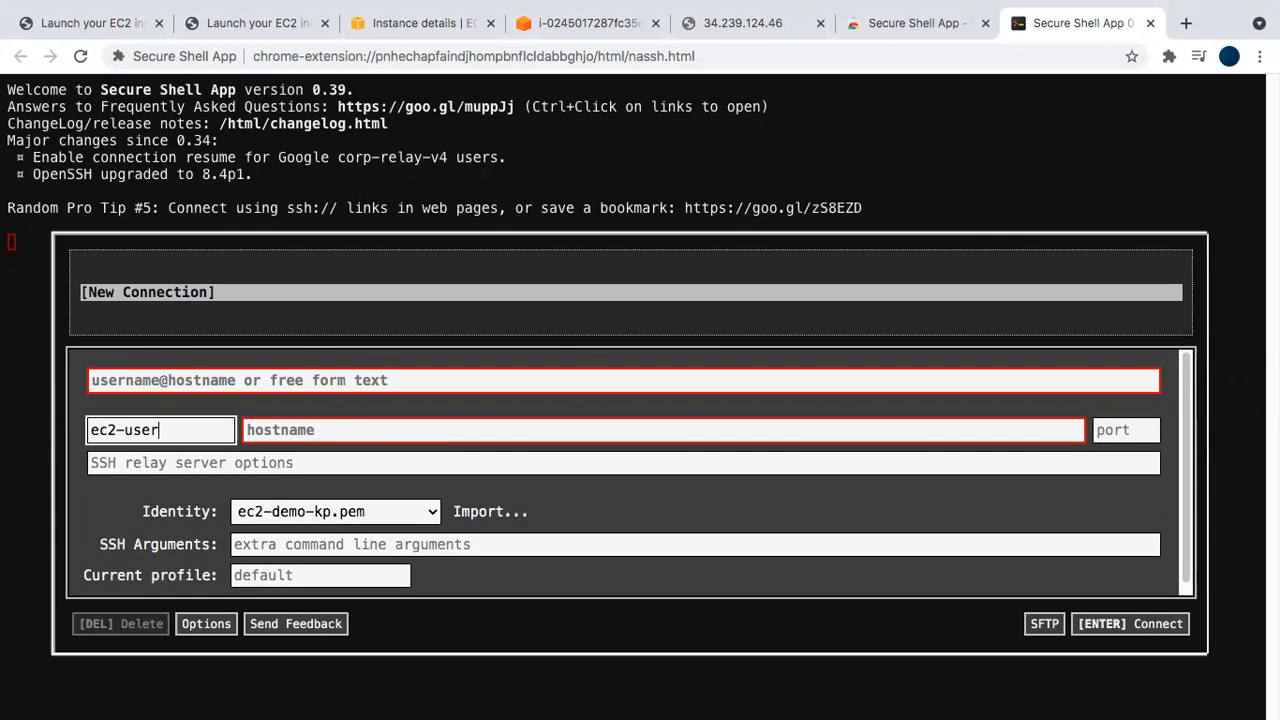
{"action": "left_click", "coordinate": [272, 429]}
{"action": "key", "text": "ctrl+v"}
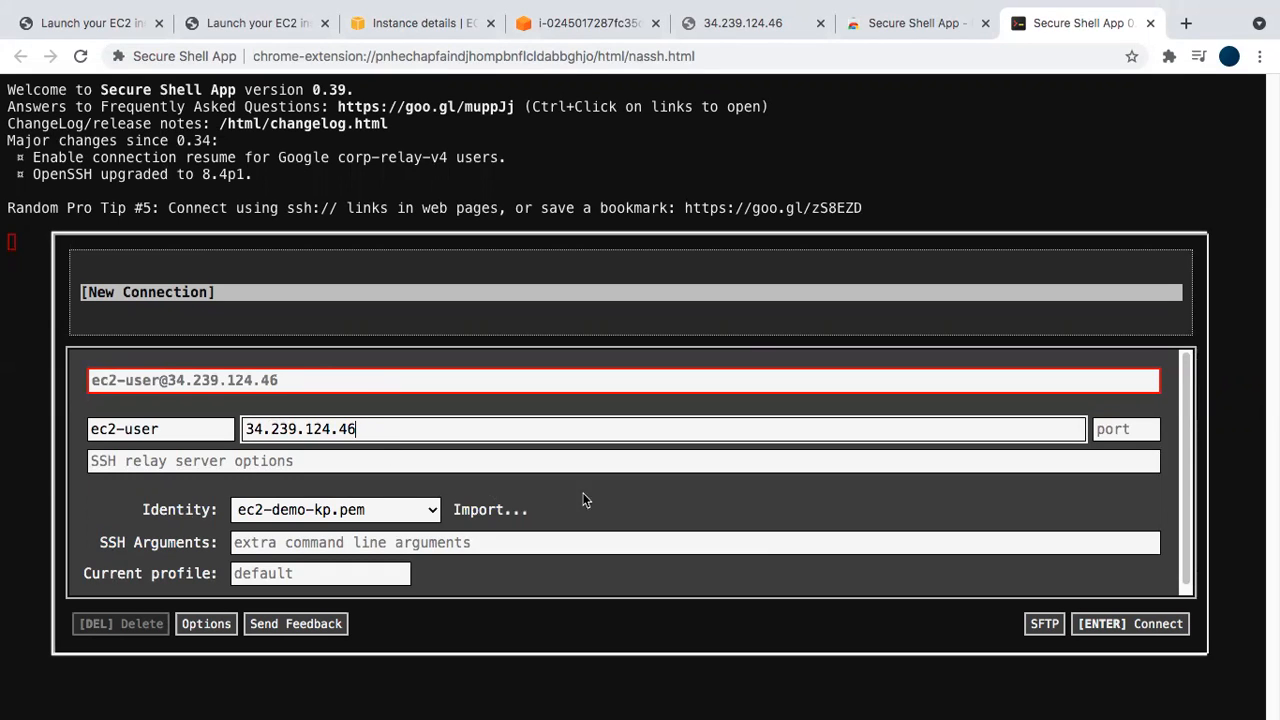
{"action": "left_click", "coordinate": [559, 574]}
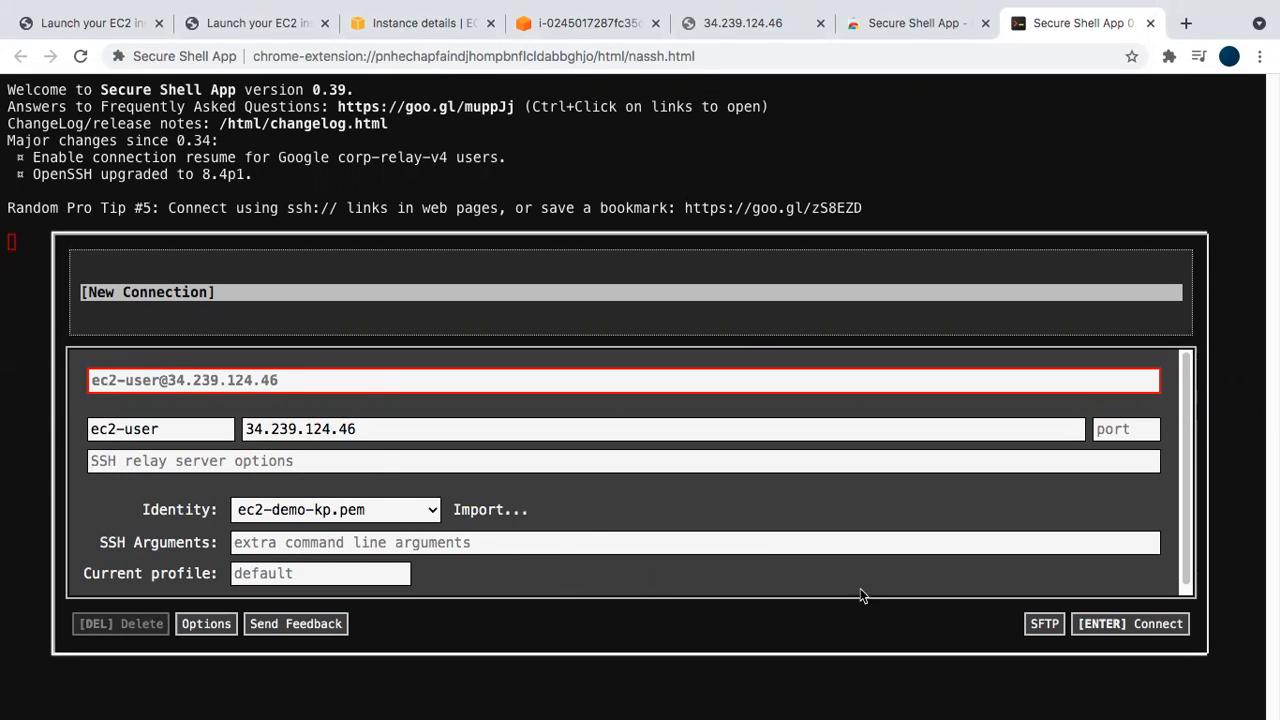
Connect over SSH, accept the host's authenticity with yes, and switch to root with sudo su
{"action": "left_click", "coordinate": [1096, 622]}
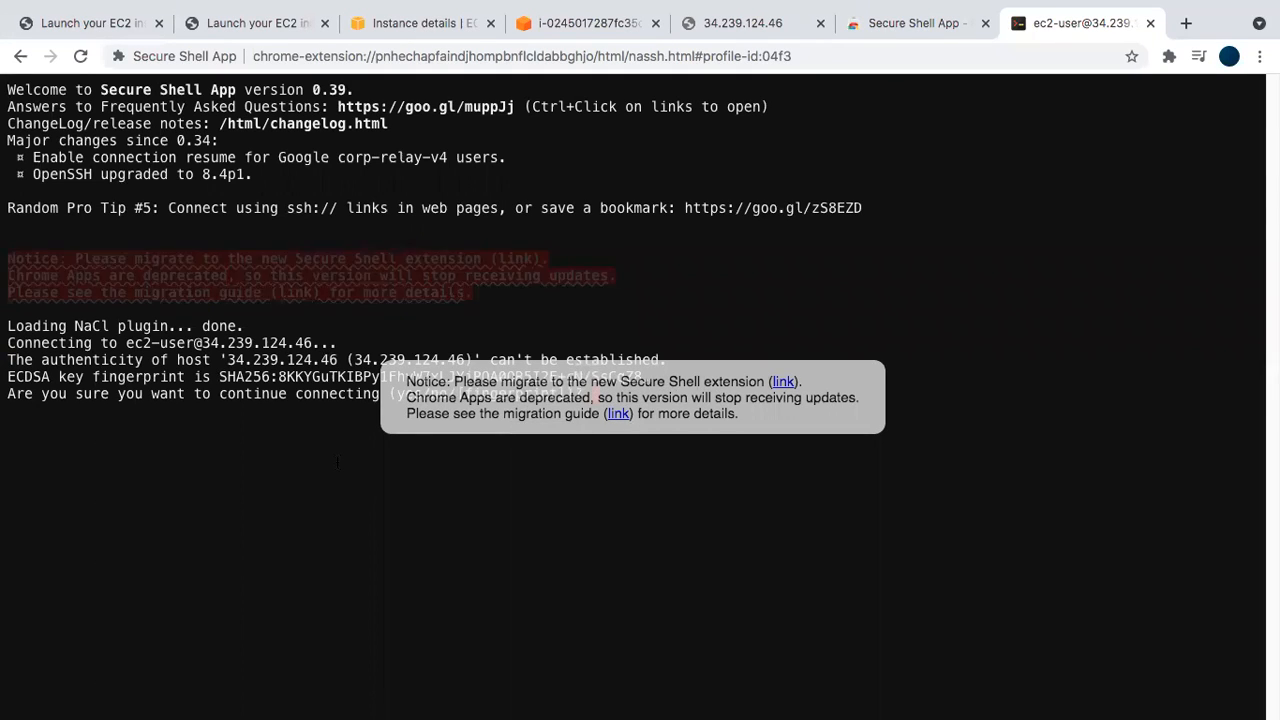
{"action": "type", "text": "yes"}
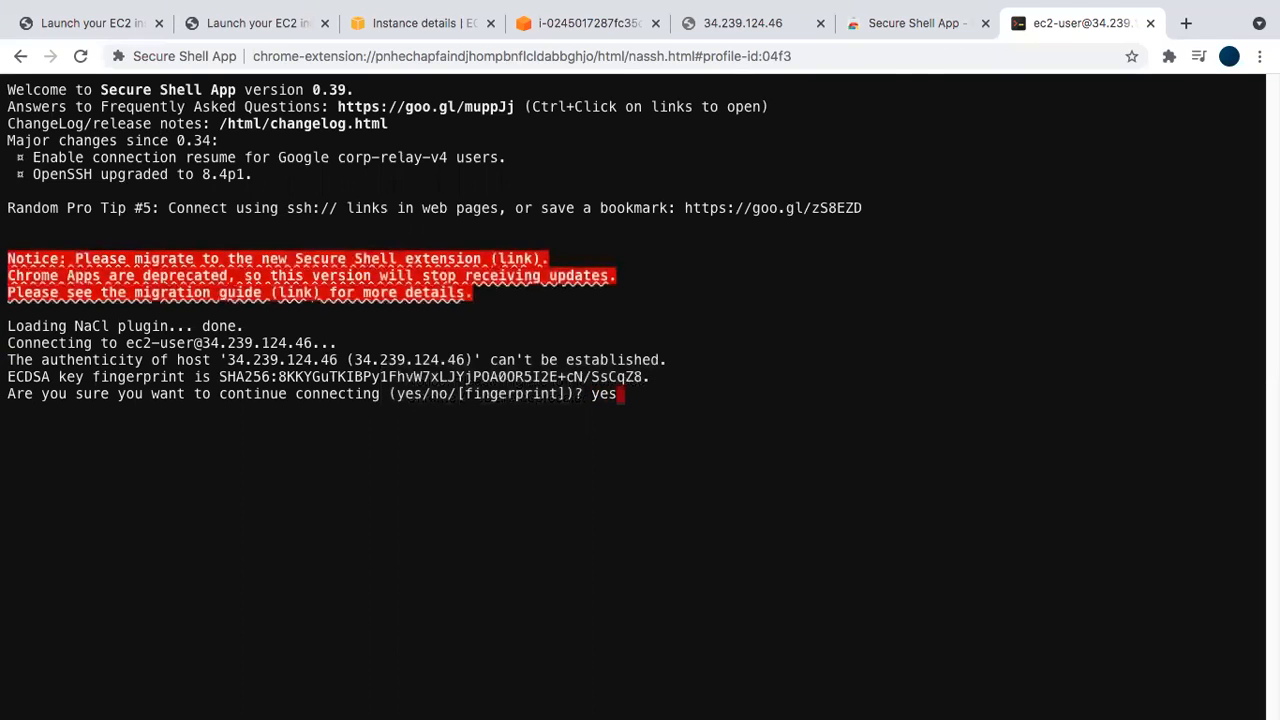
{"action": "key", "text": "Return"}
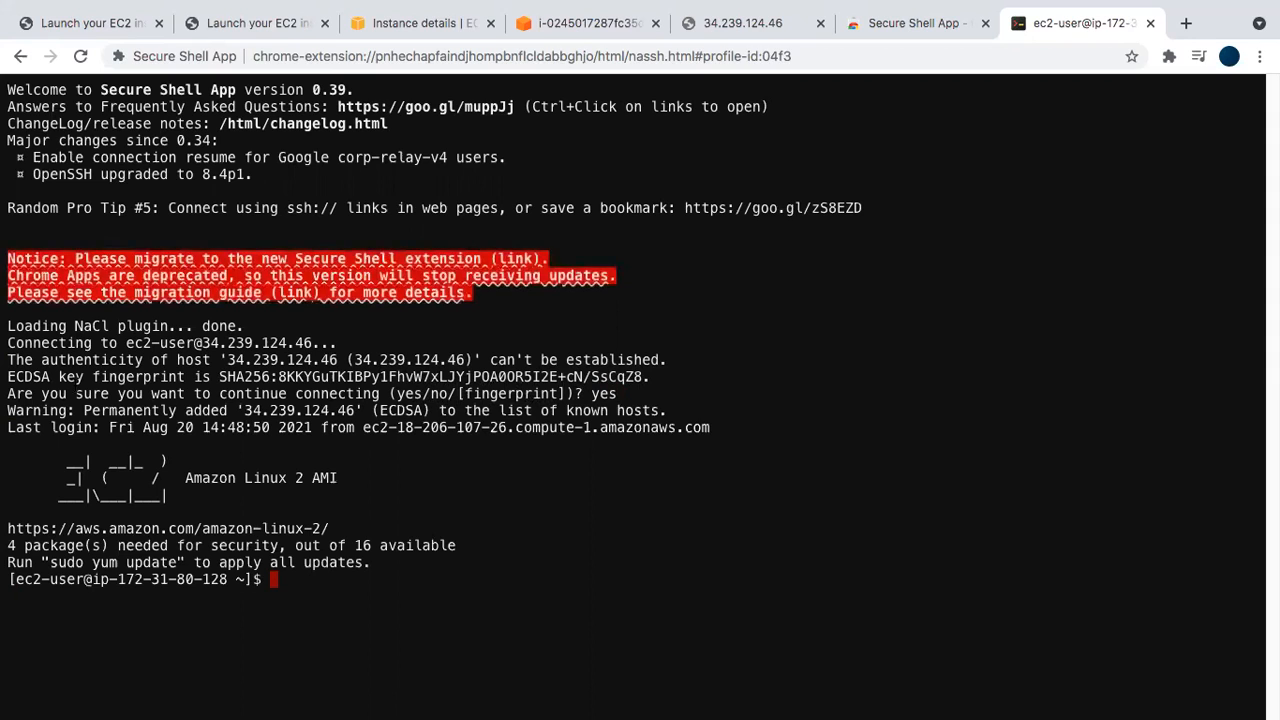
{"action": "type", "text": "sudo su"}
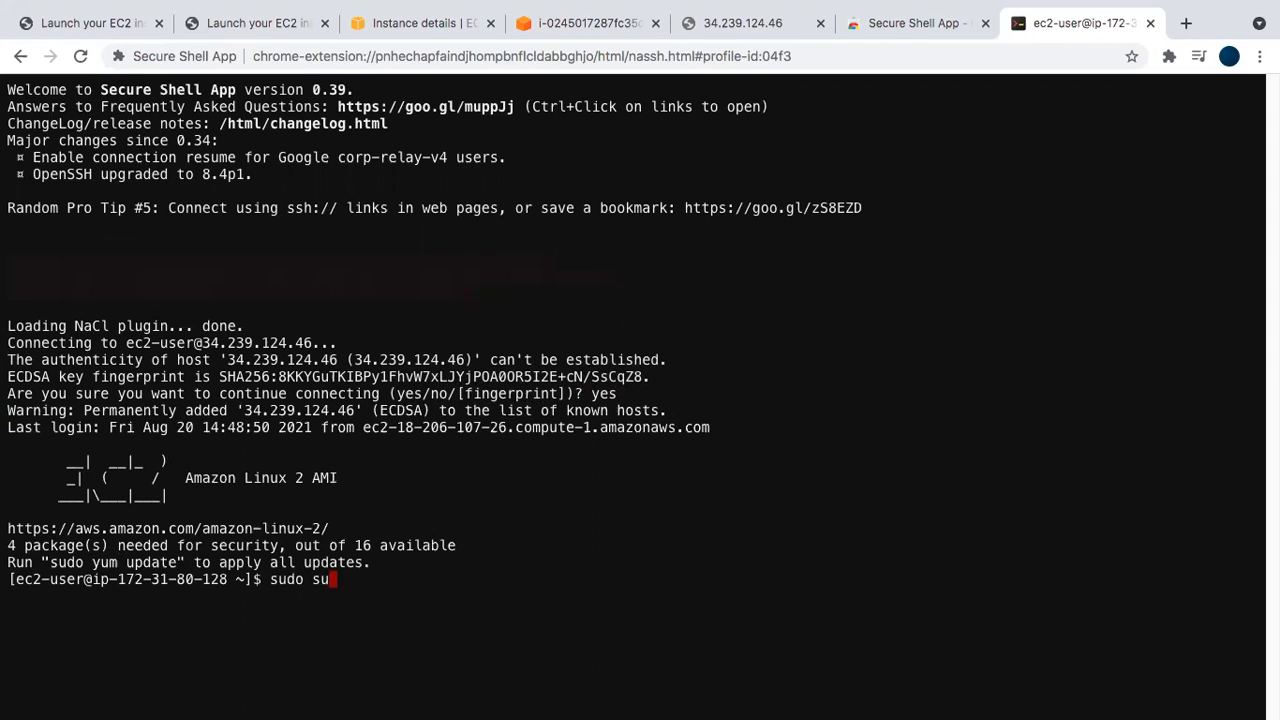
{"action": "key", "text": "Return"}
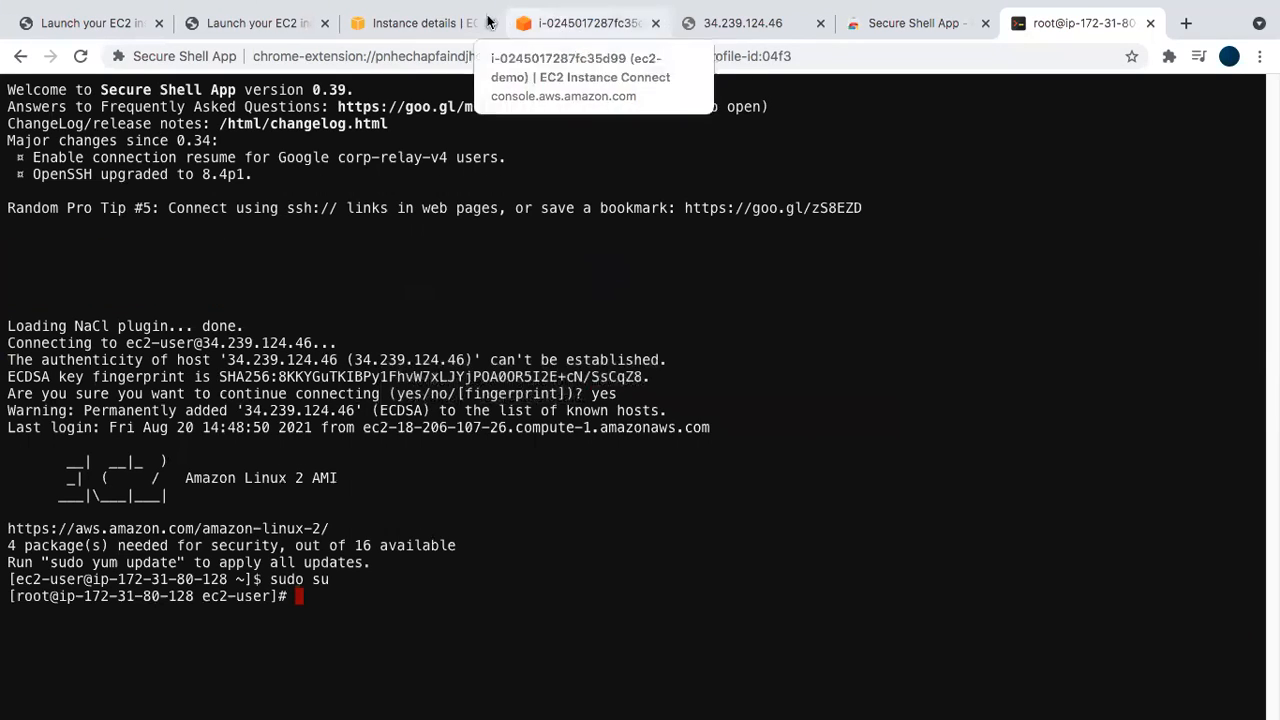
Open a new EC2 Instance Connect session to ec2-demo as ec2-user and switch to root with sudo su
{"action": "left_click", "coordinate": [430, 22]}
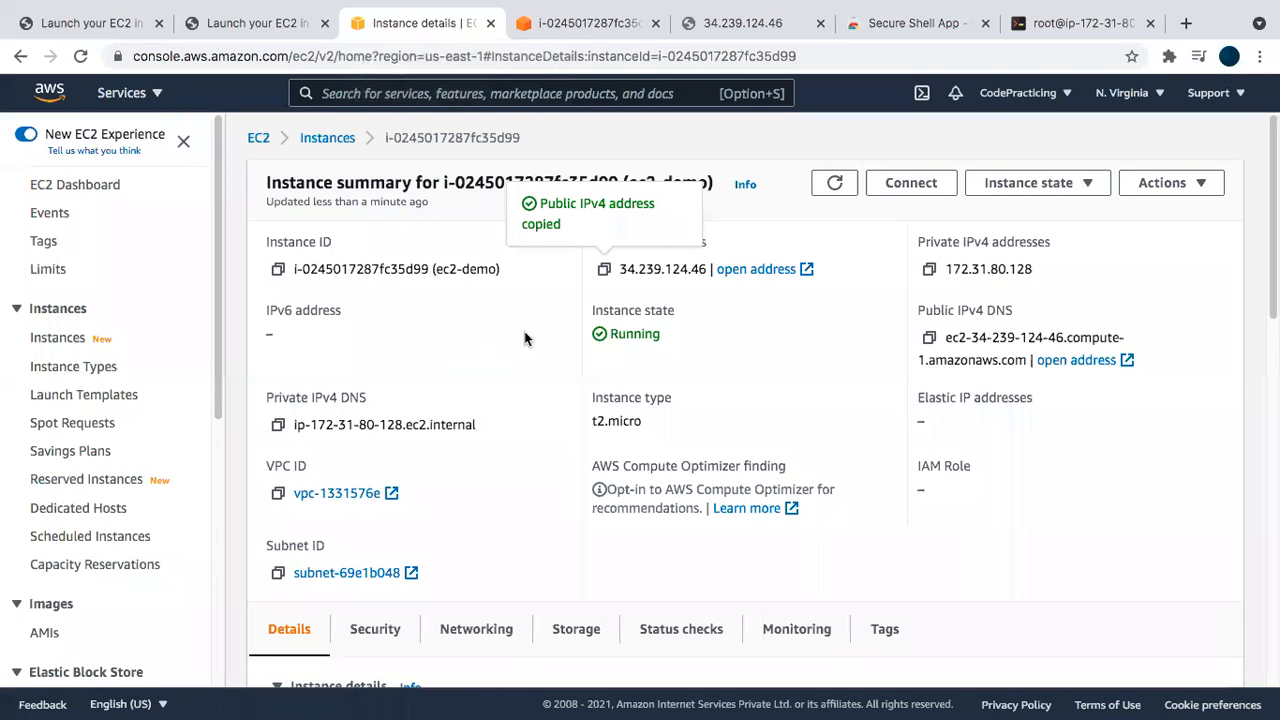
{"action": "left_click", "coordinate": [327, 137]}
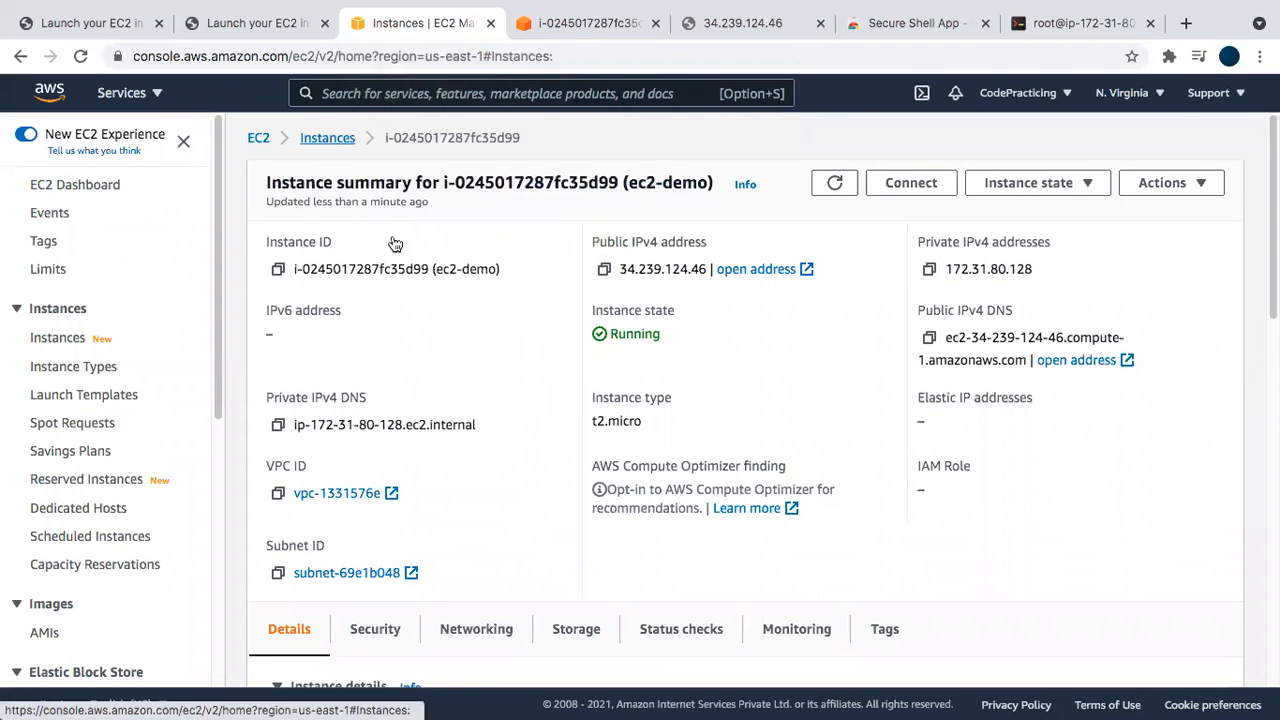
{"action": "left_click", "coordinate": [250, 237]}
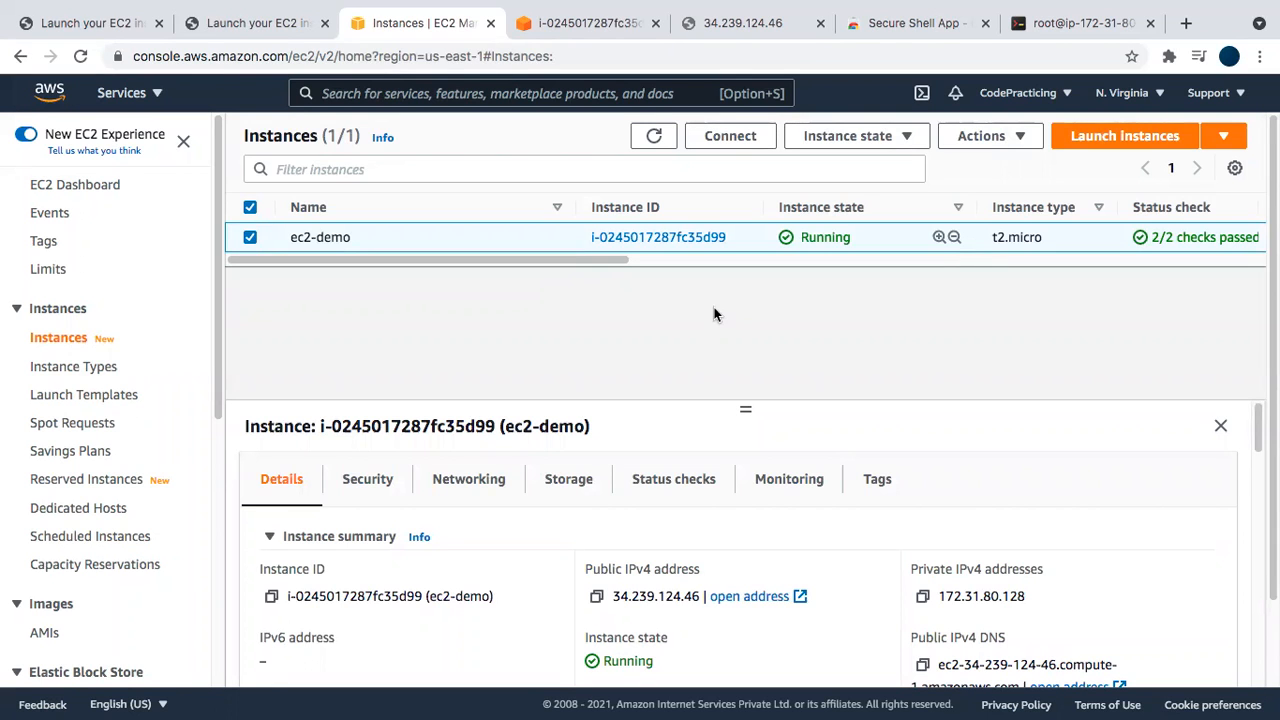
{"action": "left_click", "coordinate": [733, 138]}
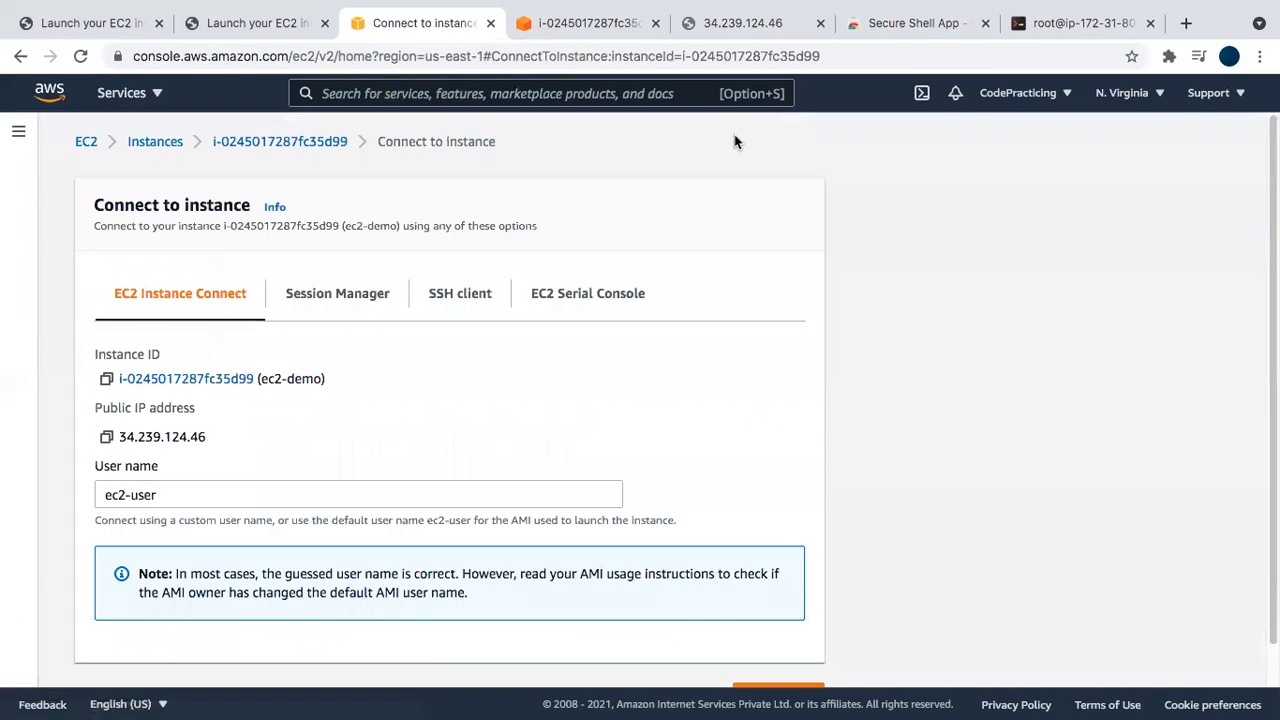
{"action": "scroll", "coordinate": [629, 486], "scroll_direction": "down", "scroll_amount": 1}
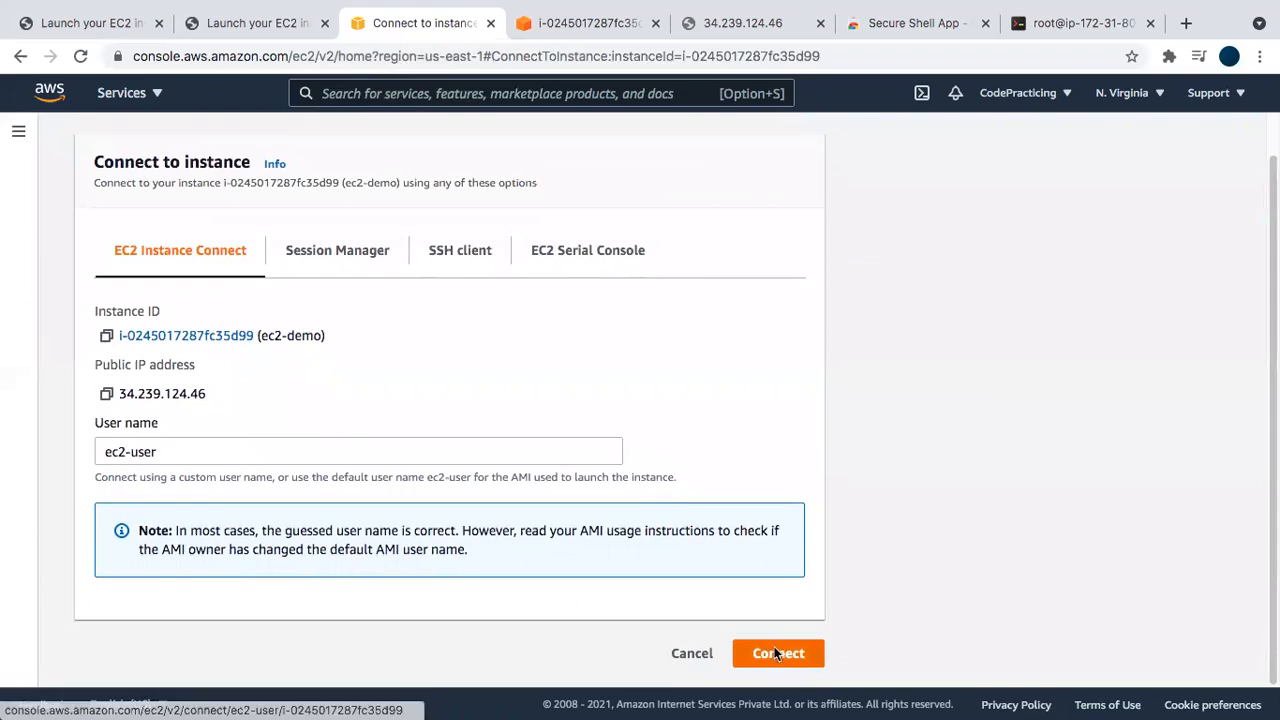
{"action": "left_click", "coordinate": [776, 653]}
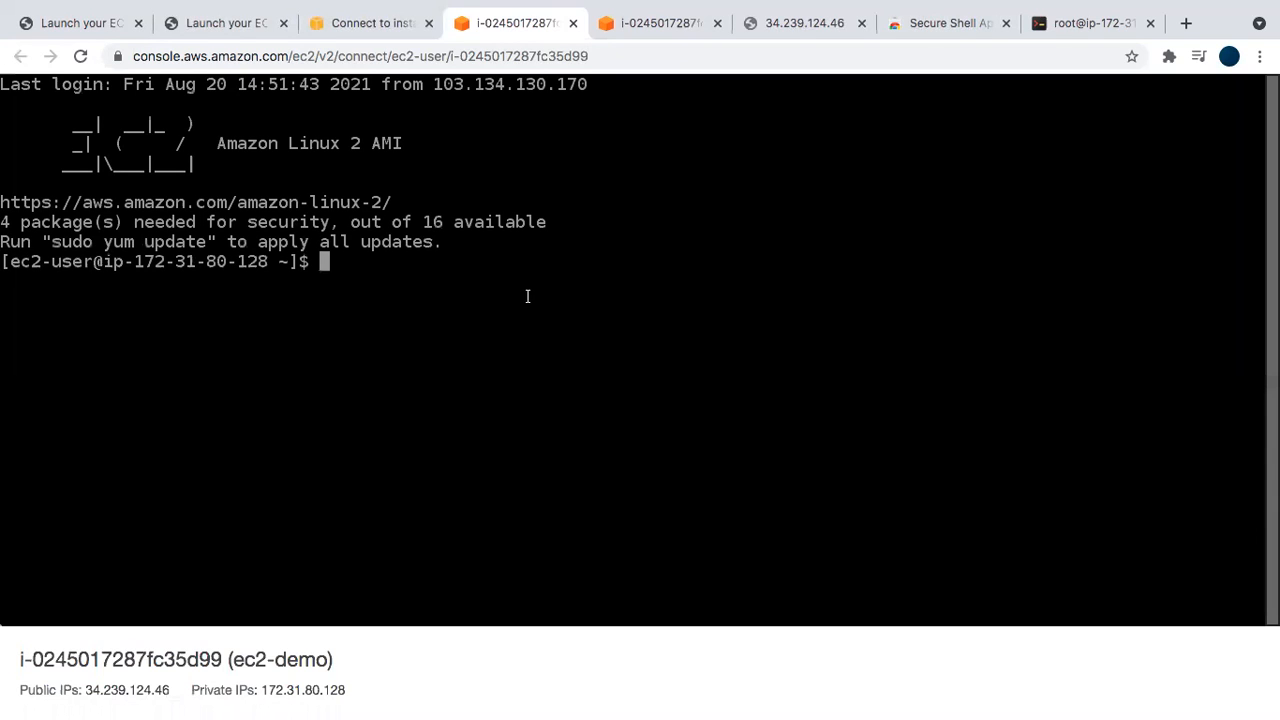
{"action": "type", "text": "sudo su"}
{"action": "key", "text": "Return"}
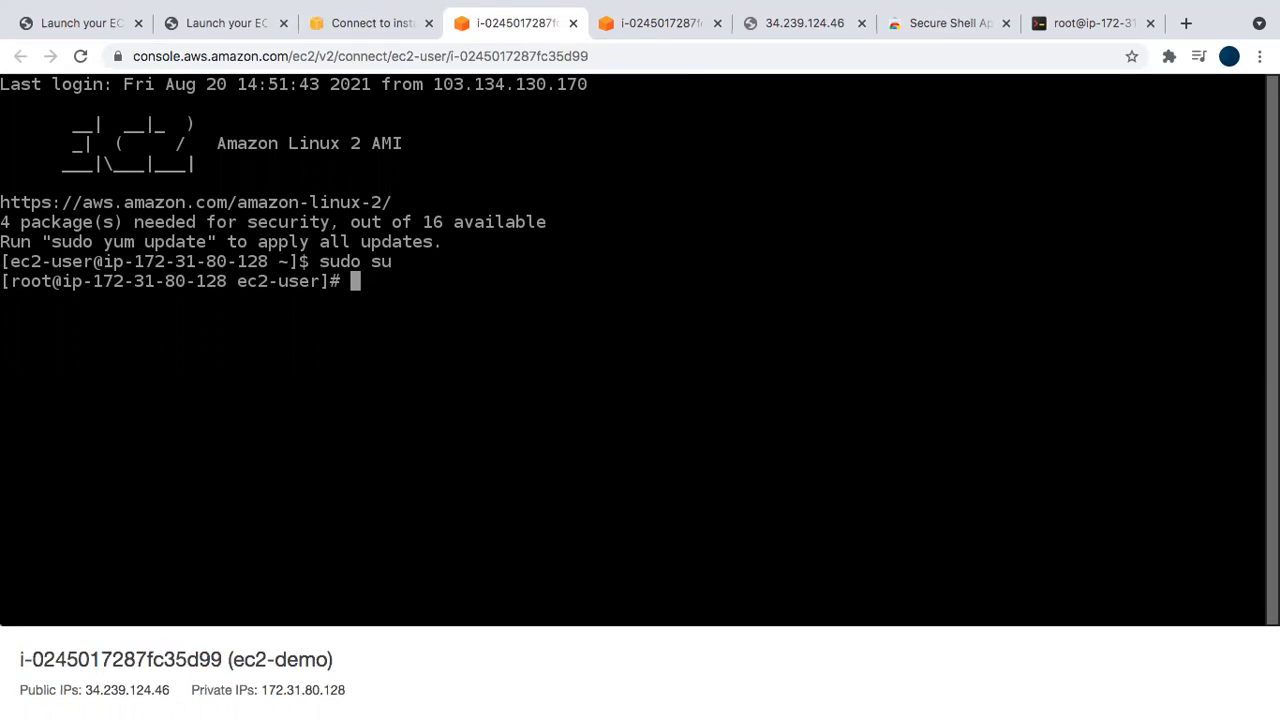
Update the instance's packages with yum update -y and install the Apache web server with yum install httpd -y
{"action": "type", "text": "yum update "}
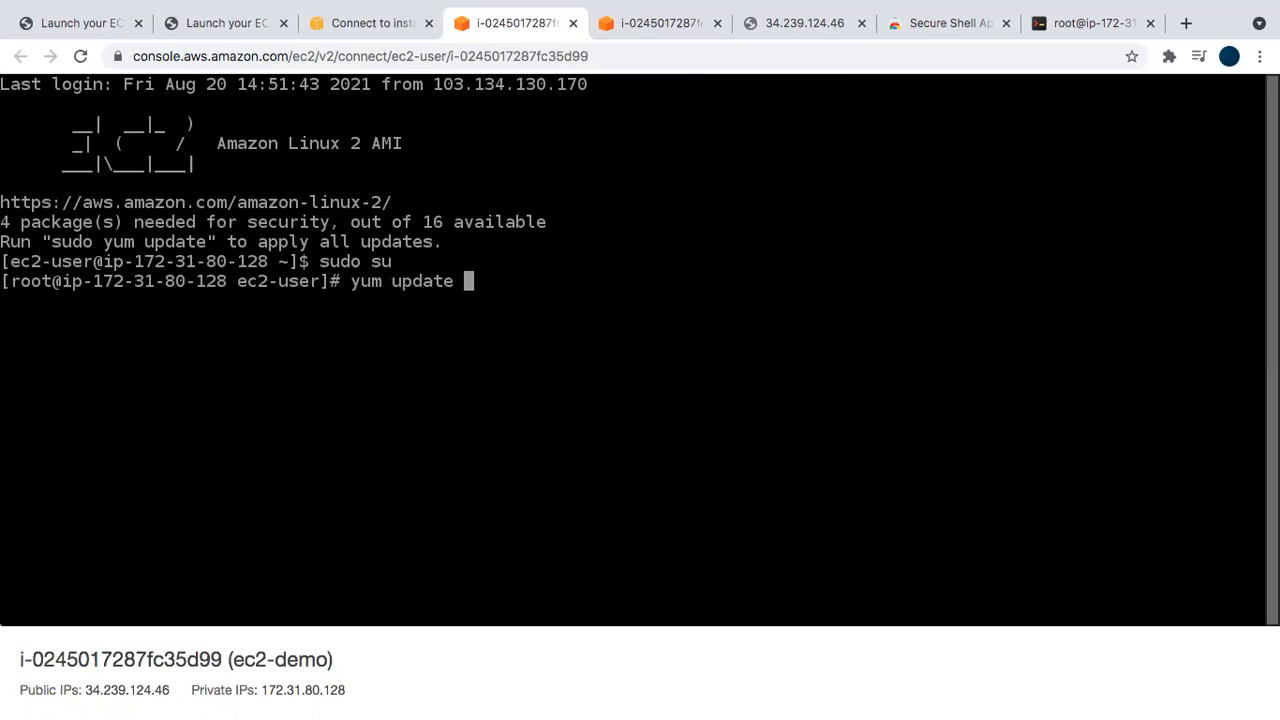
{"action": "type", "text": "-y"}
{"action": "key", "text": "Return"}
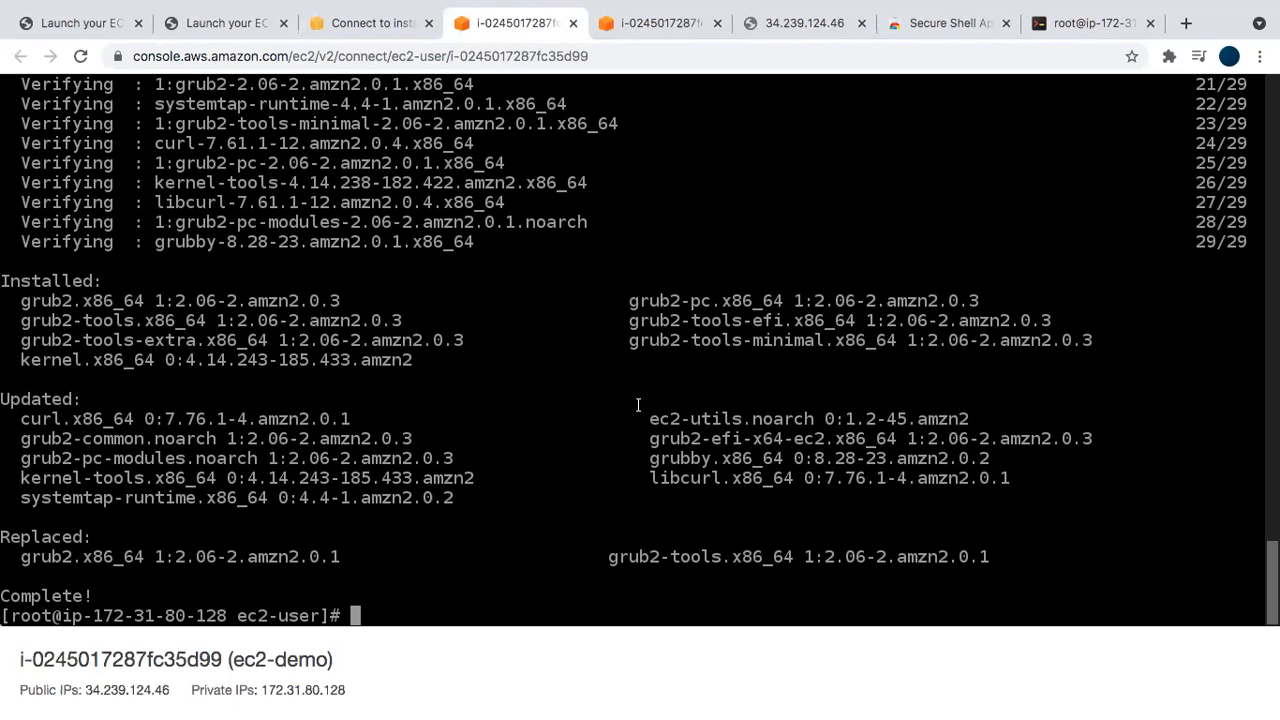
{"action": "type", "text": "yum ins"}
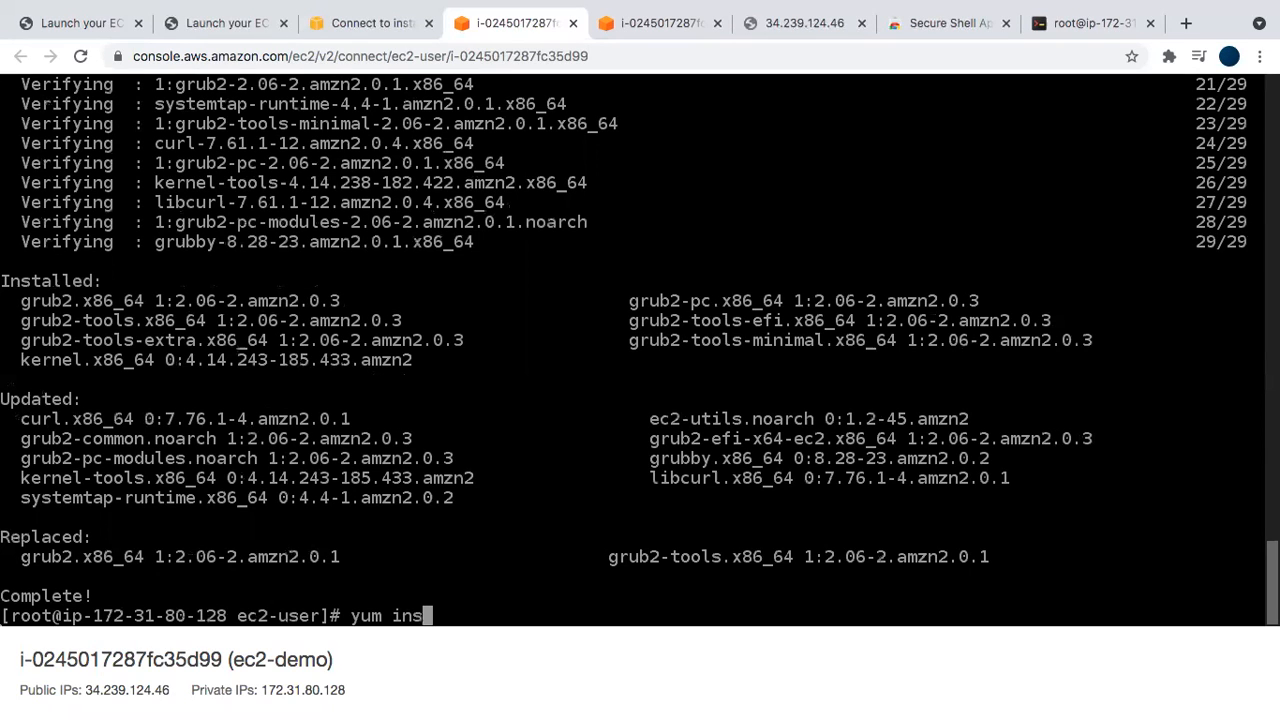
{"action": "type", "text": "tall httpd -y"}
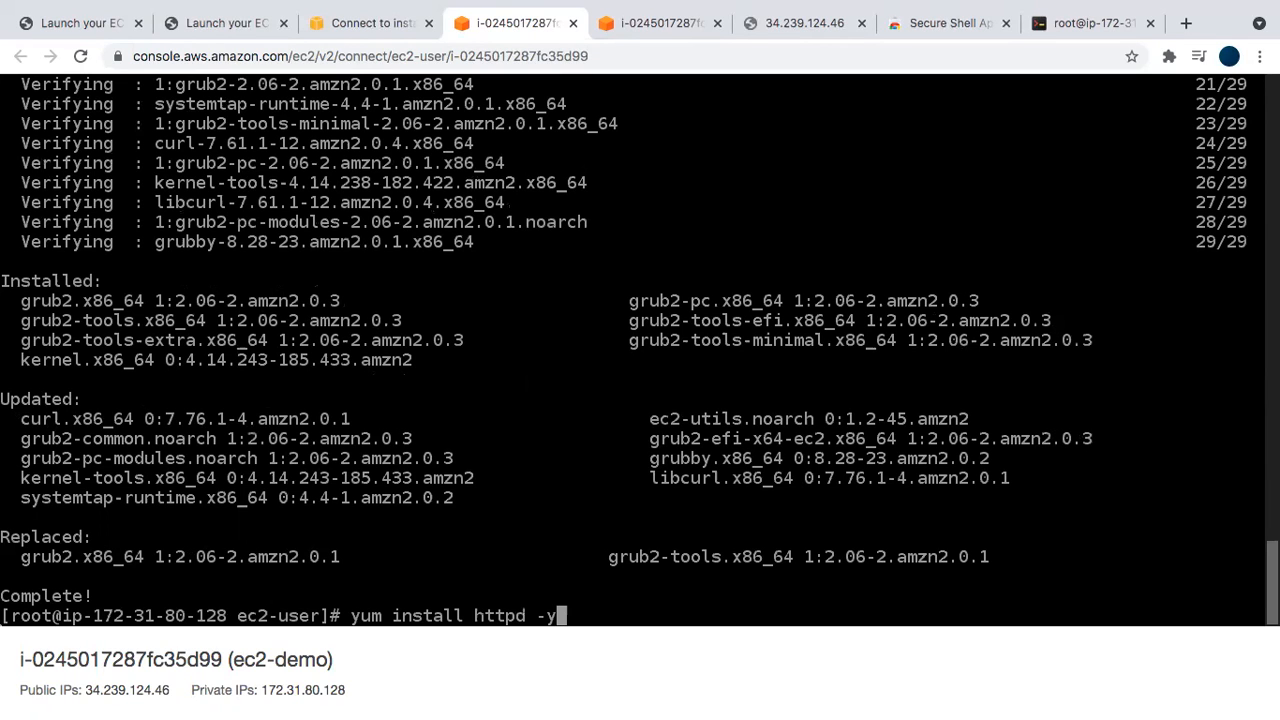
{"action": "key", "text": "Return"}
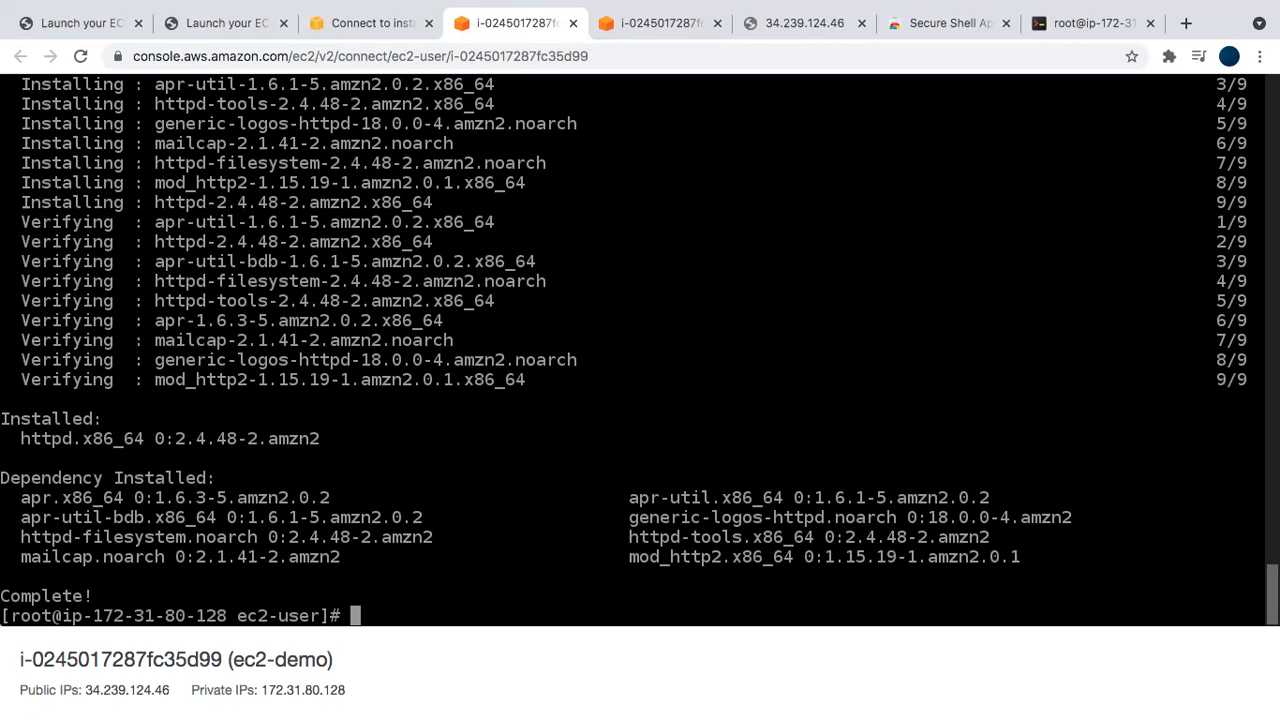
{"action": "type", "text": "cd /var/"}
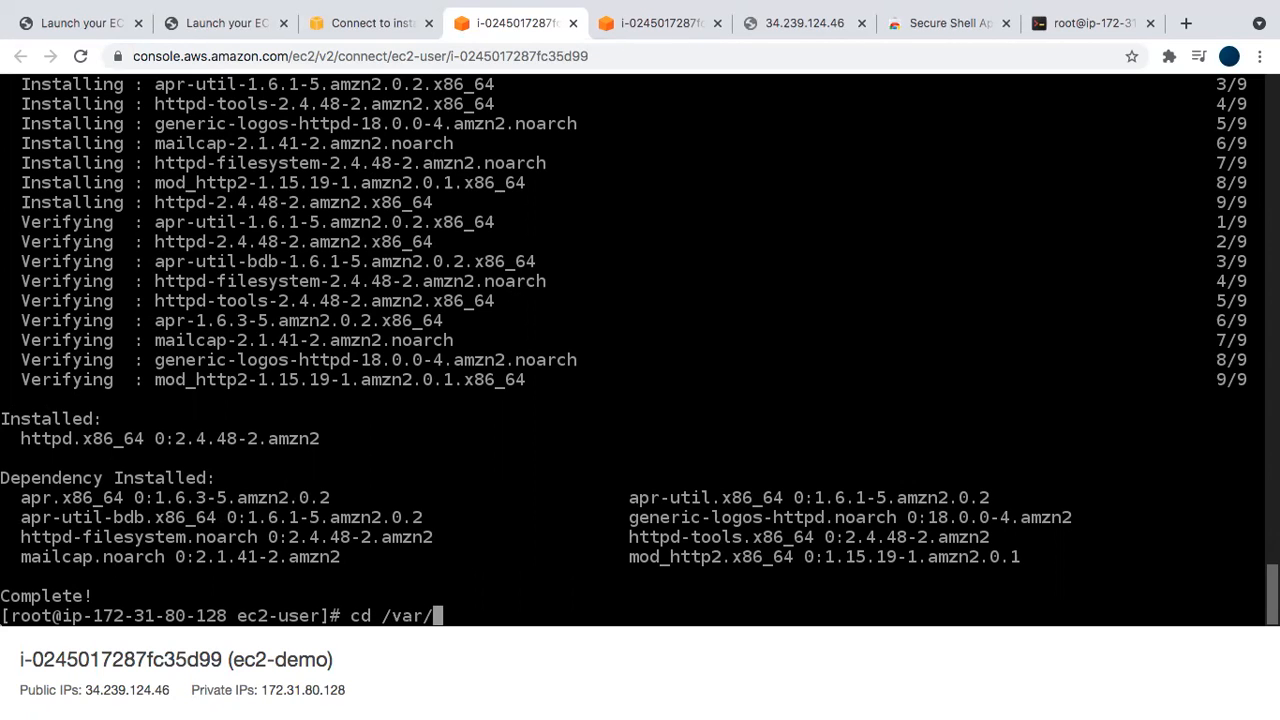
{"action": "type", "text": "wwww/html"}
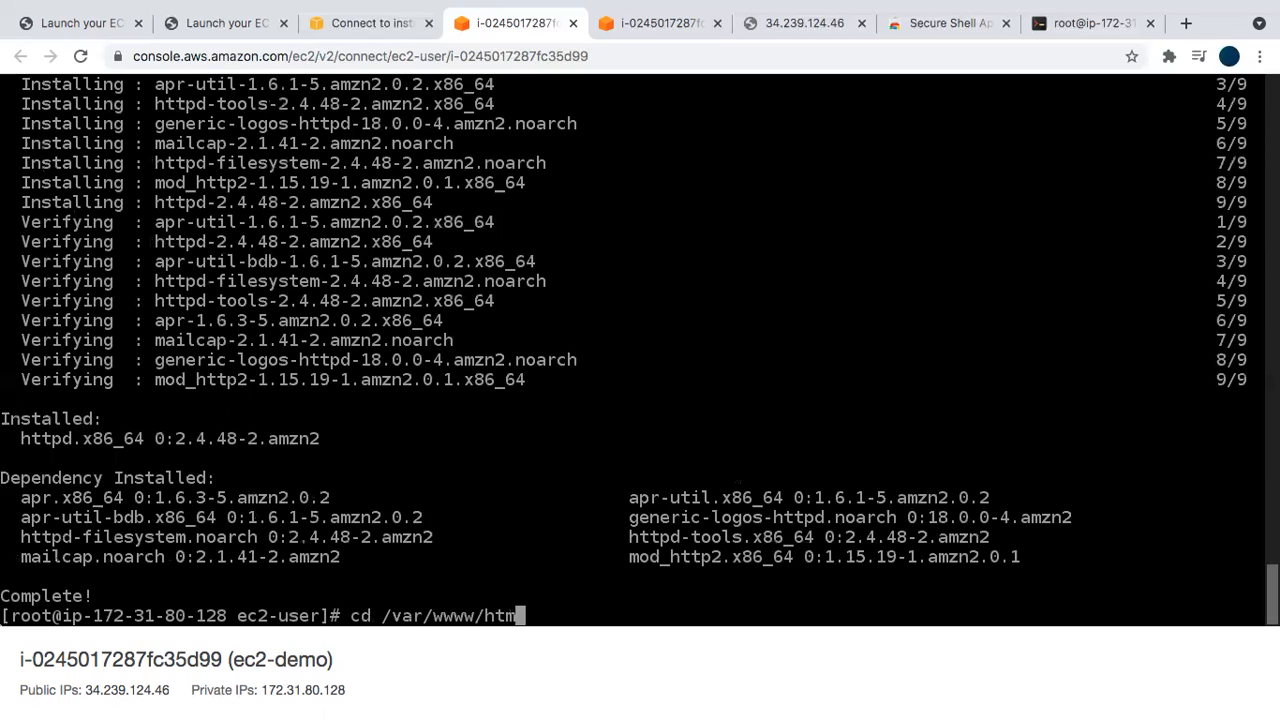
{"action": "key", "text": "Return"}
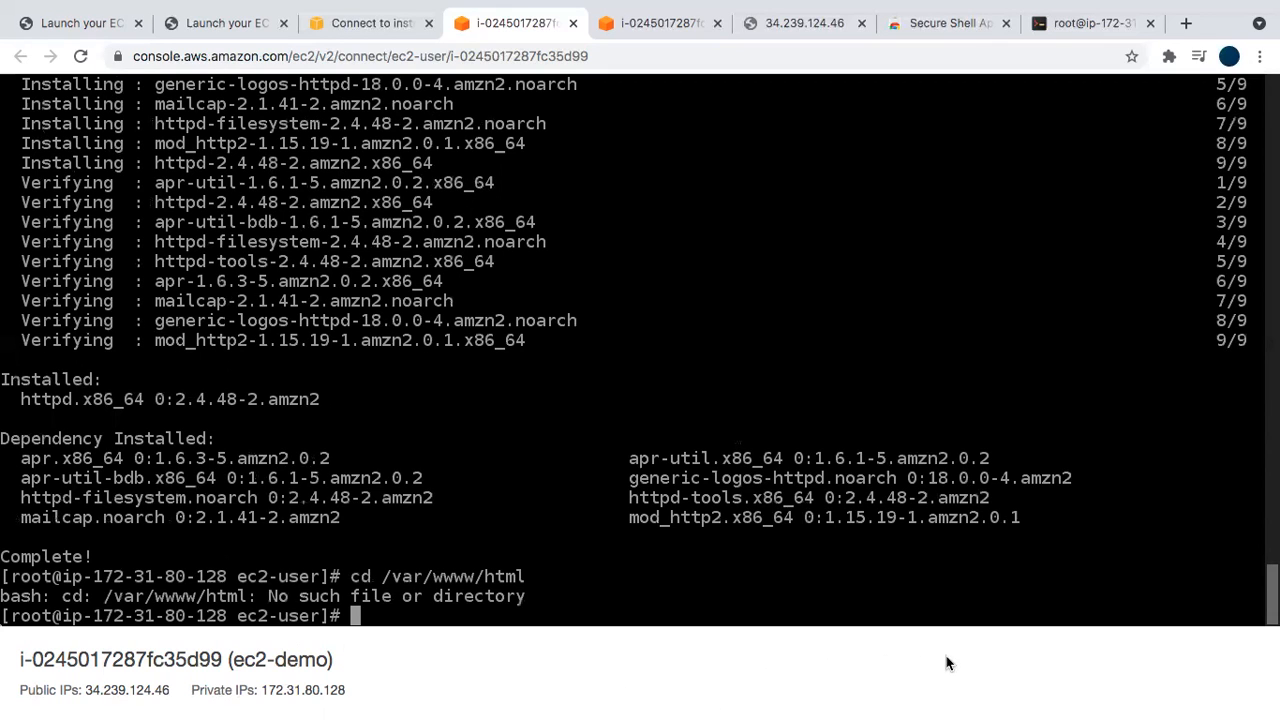
Change to the /var/www/html directory and open a new index.html file in nano
{"action": "type", "text": "cd /var/www/html"}
{"action": "key", "text": "Return"}
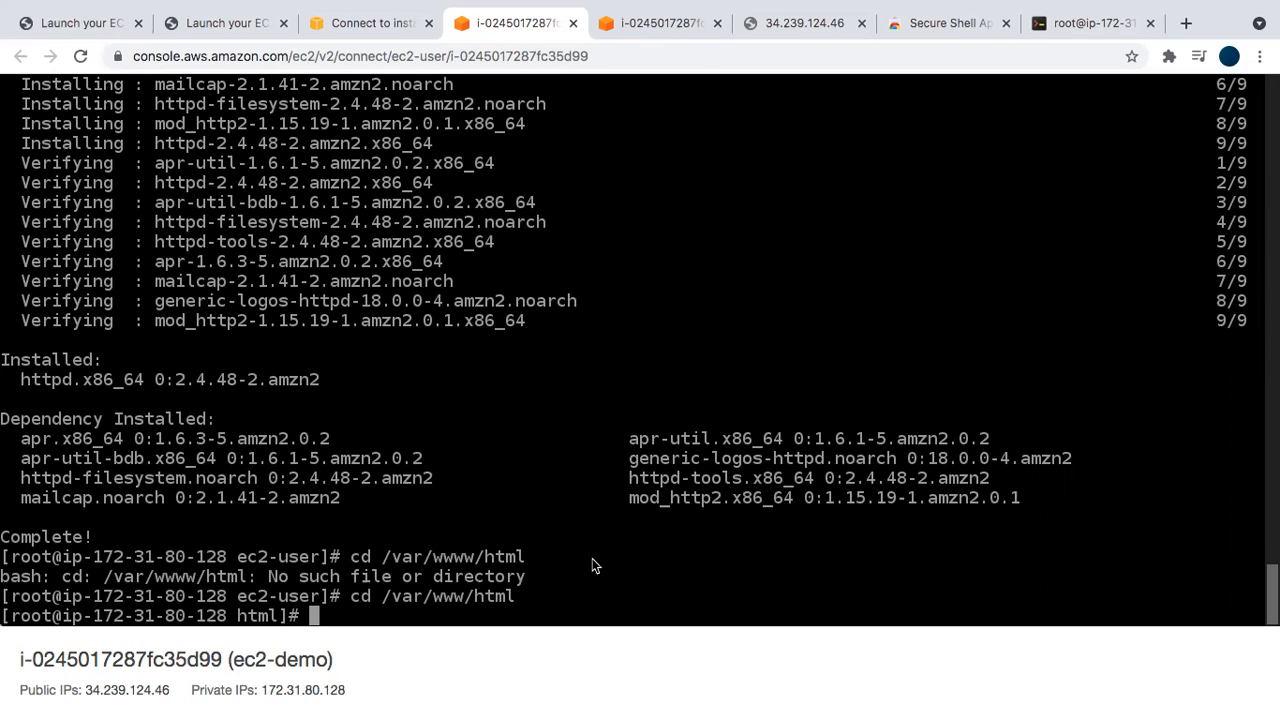
{"action": "type", "text": "nano inde"}
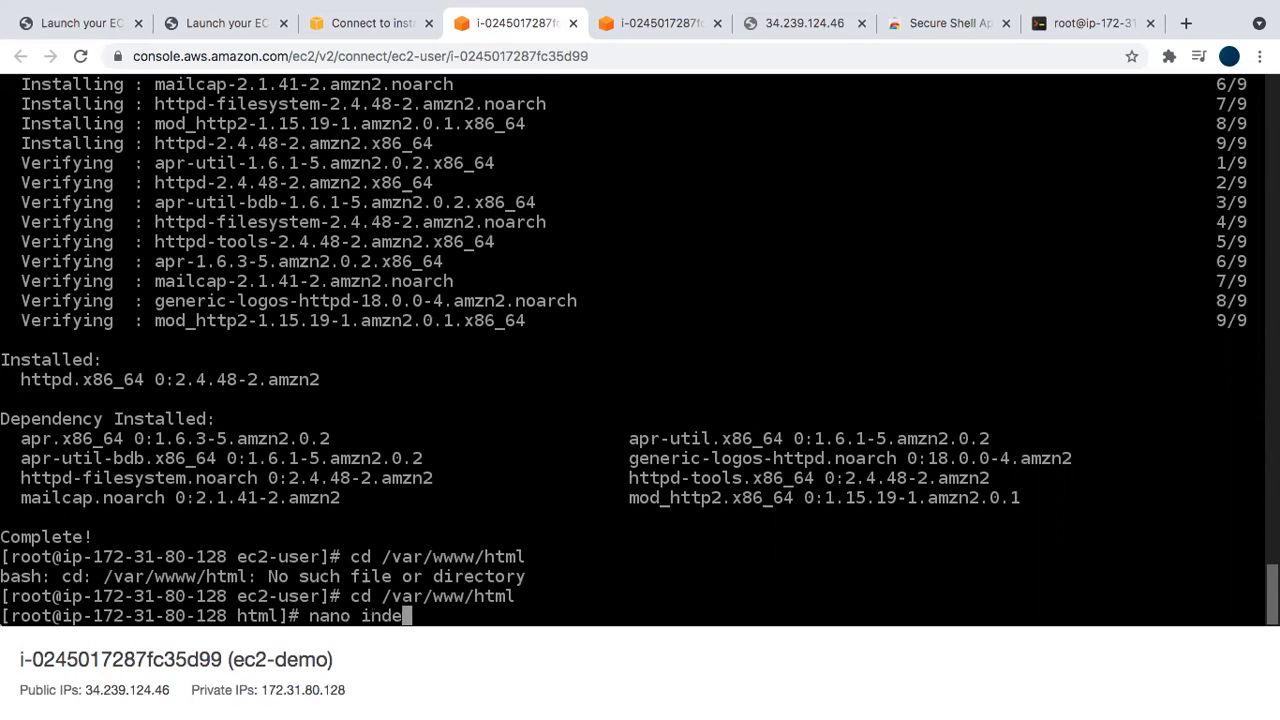
{"action": "type", "text": "x.html"}
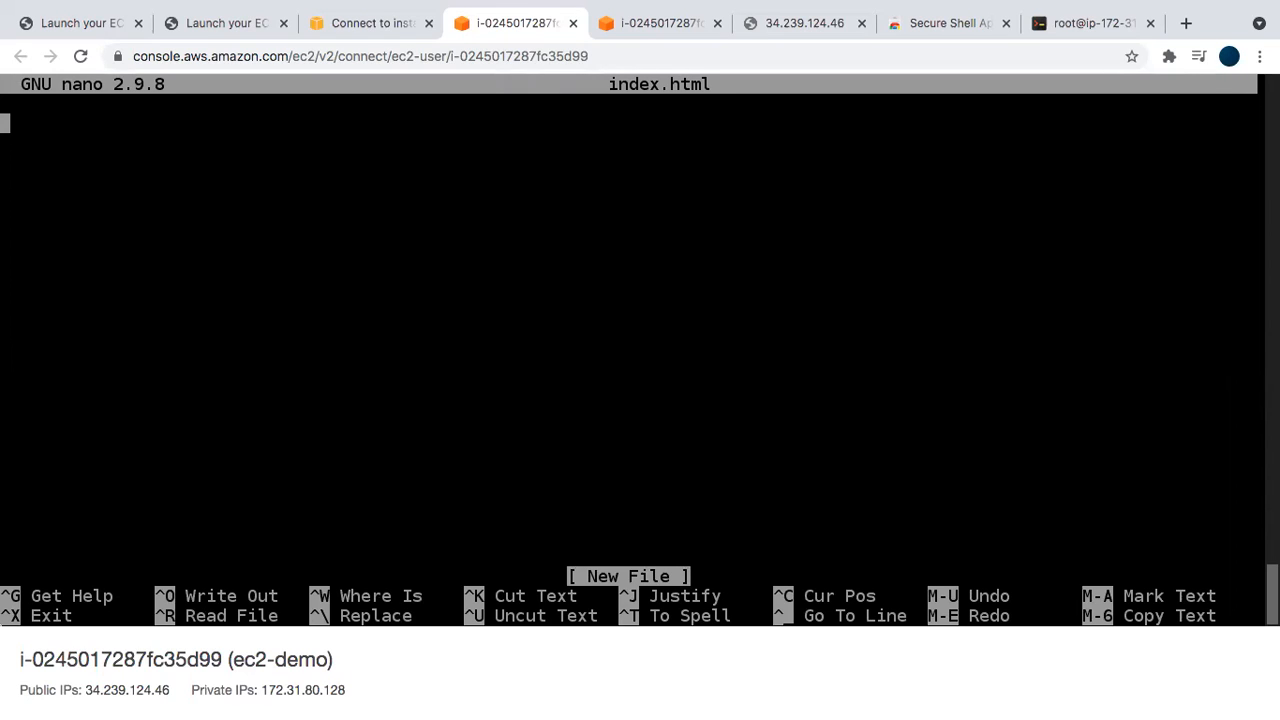
Write <html><h1>Hello World </h1></html> into index.html, save it, and list the directory's contents with ls
{"action": "type", "text": "<html>"}
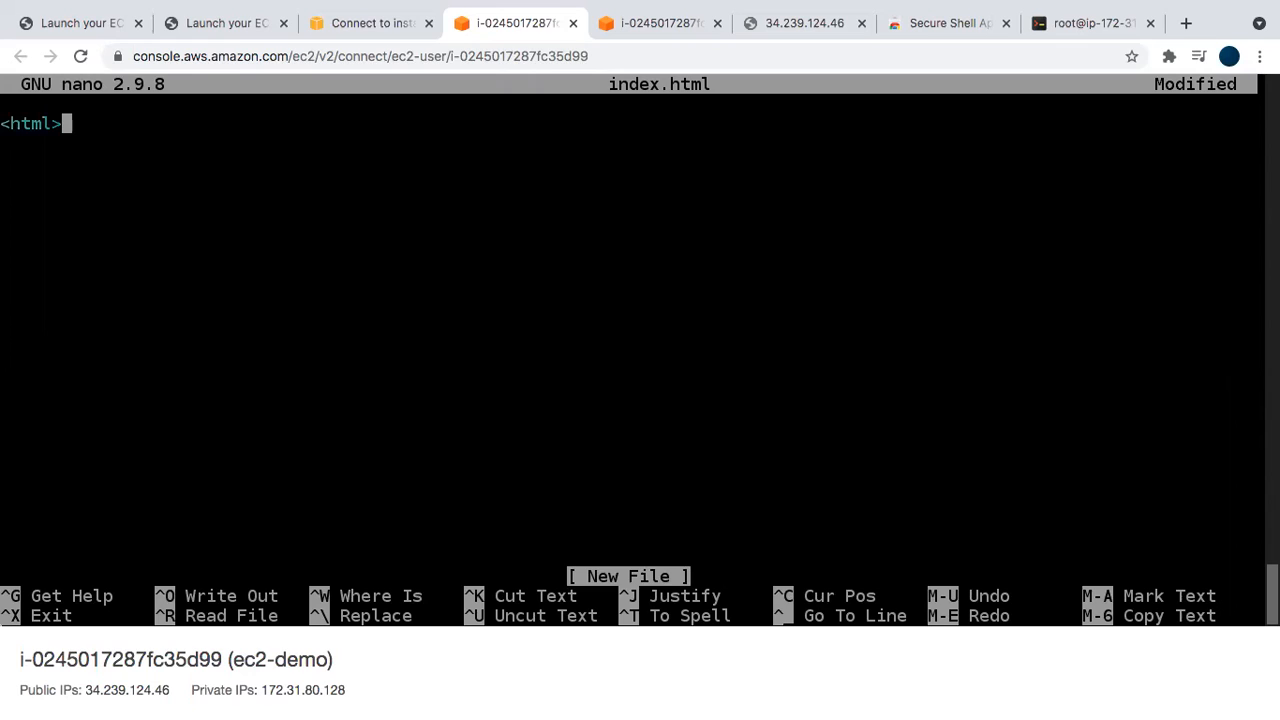
{"action": "type", "text": "<h1>Hello World </h1>"}
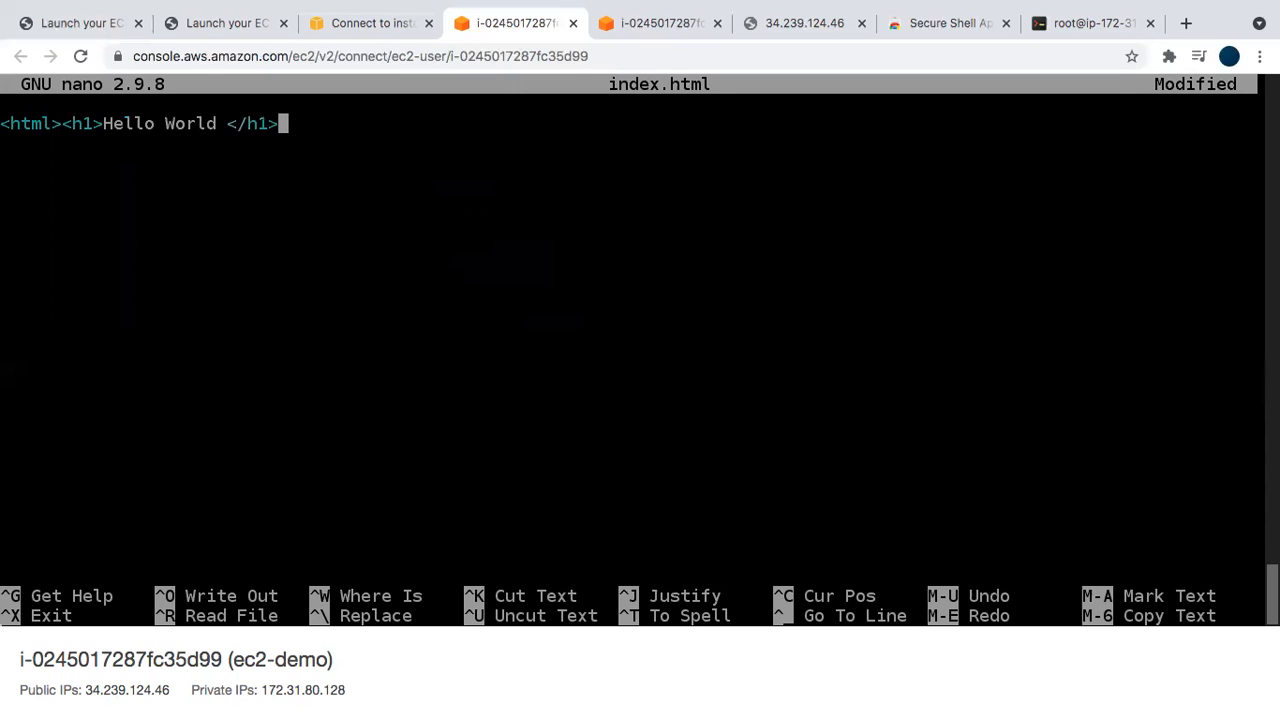
{"action": "type", "text": "</html>"}
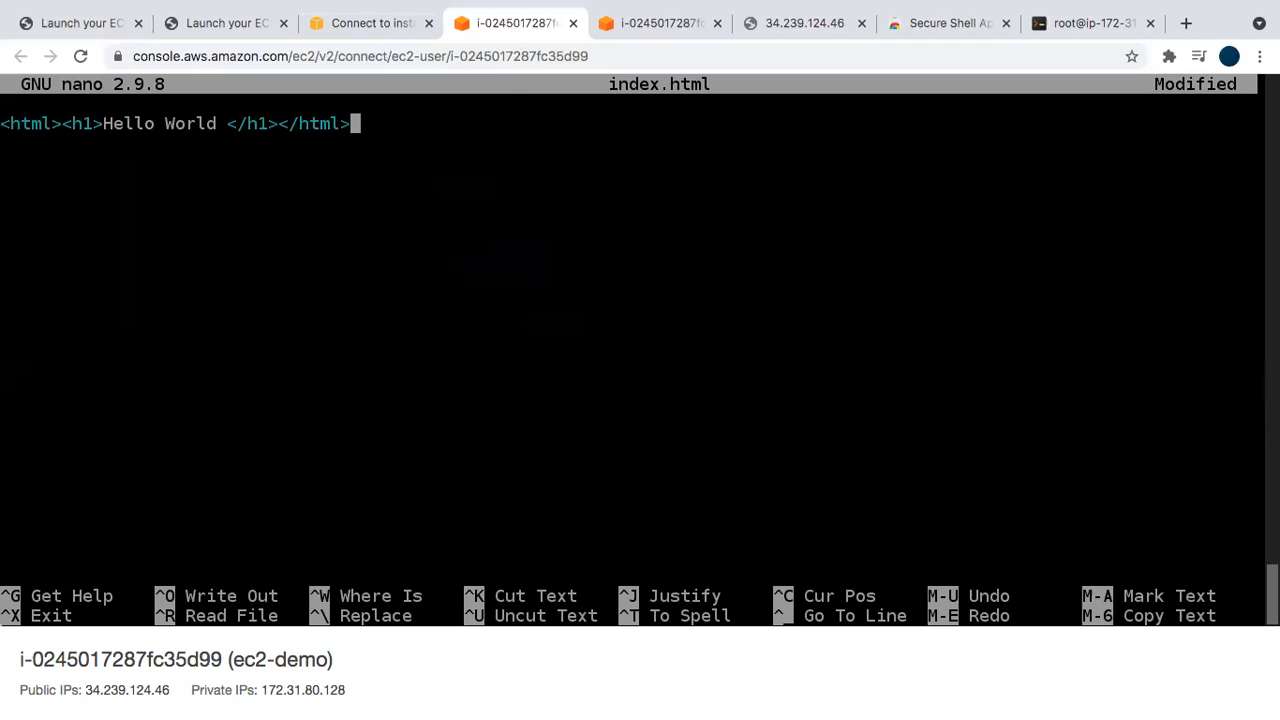
{"action": "key", "text": "ctrl+x"}
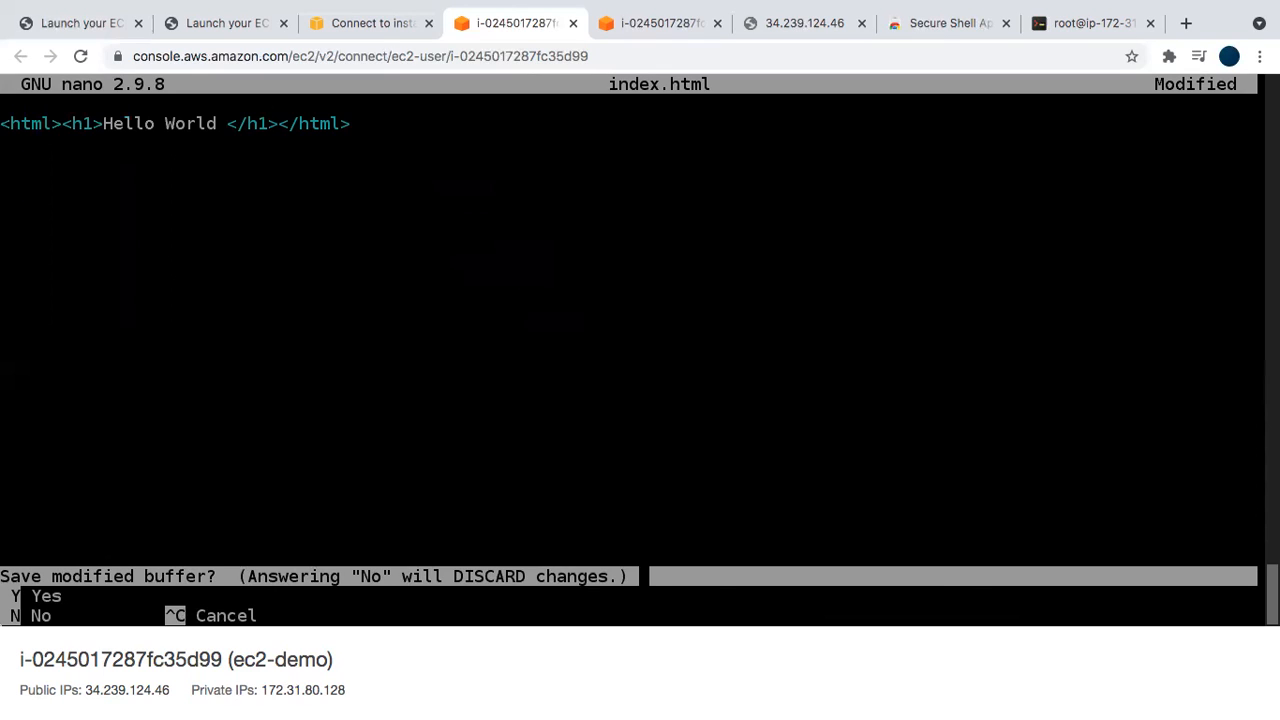
{"action": "key", "text": "y"}
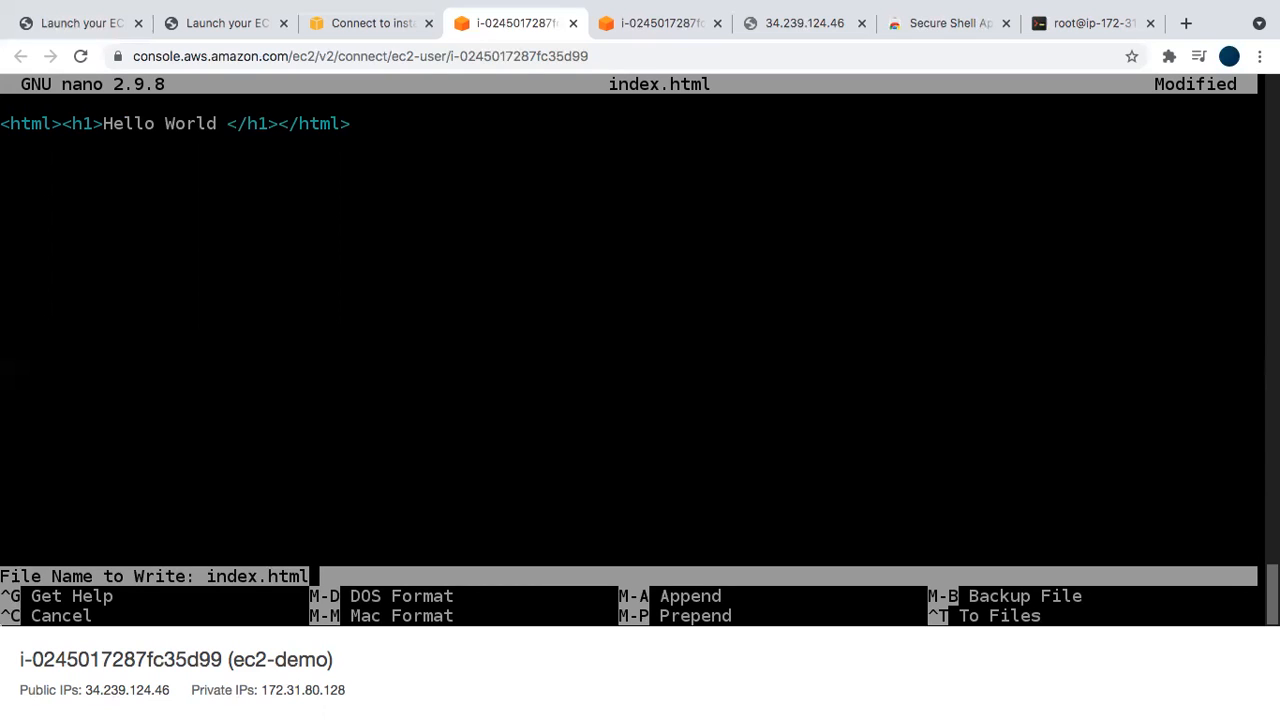
{"action": "key", "text": "Return"}
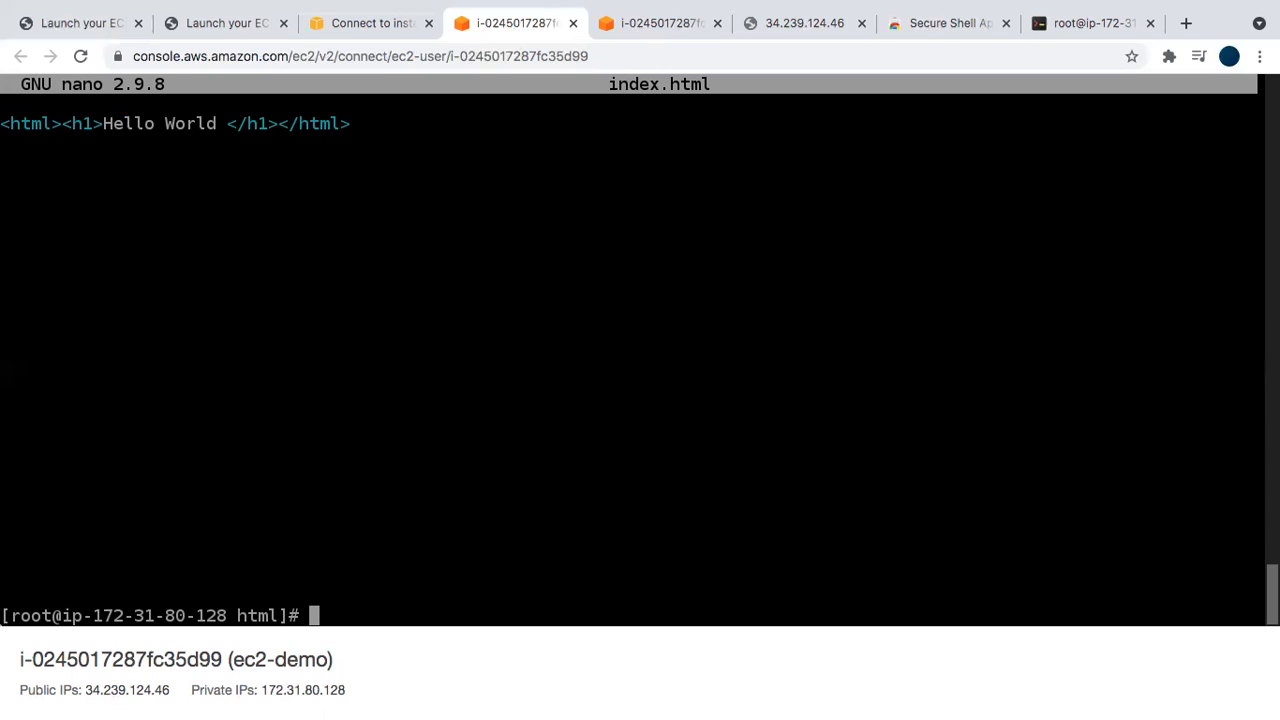
{"action": "type", "text": "ls"}
{"action": "key", "text": "Return"}
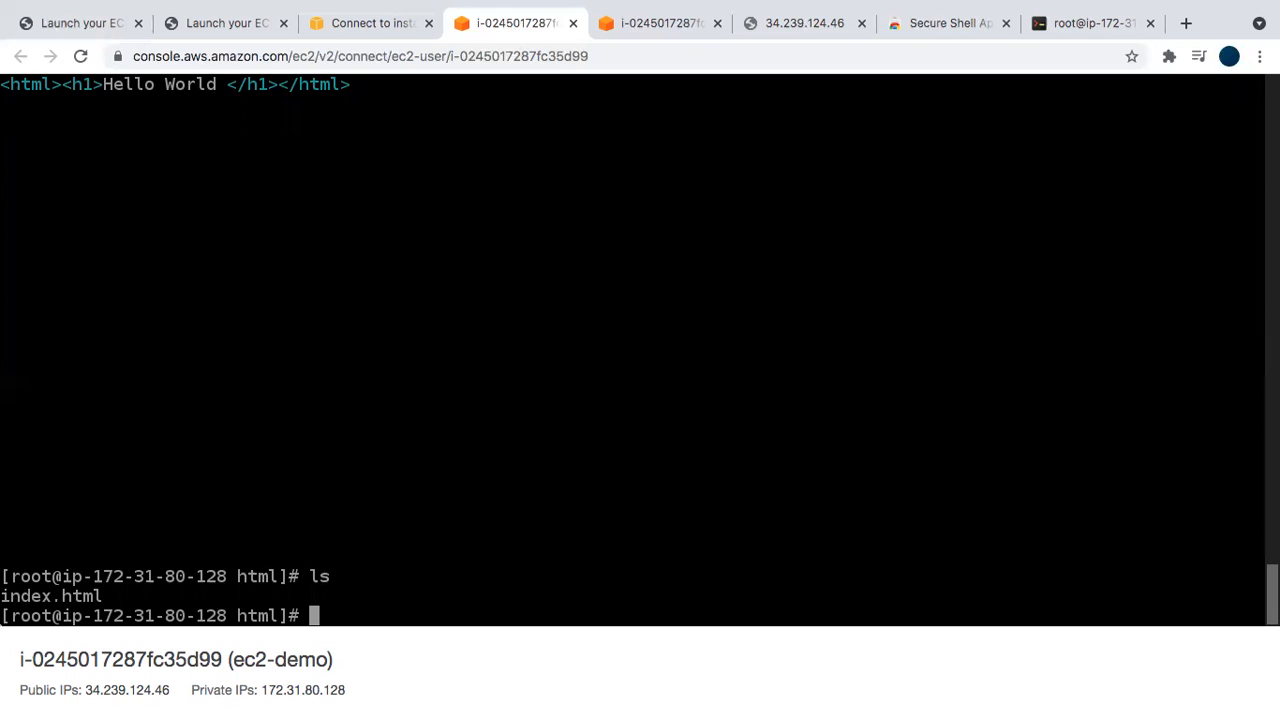
Start the Apache web server with service httpd start and run chkconfig on
{"action": "type", "text": "service http"}
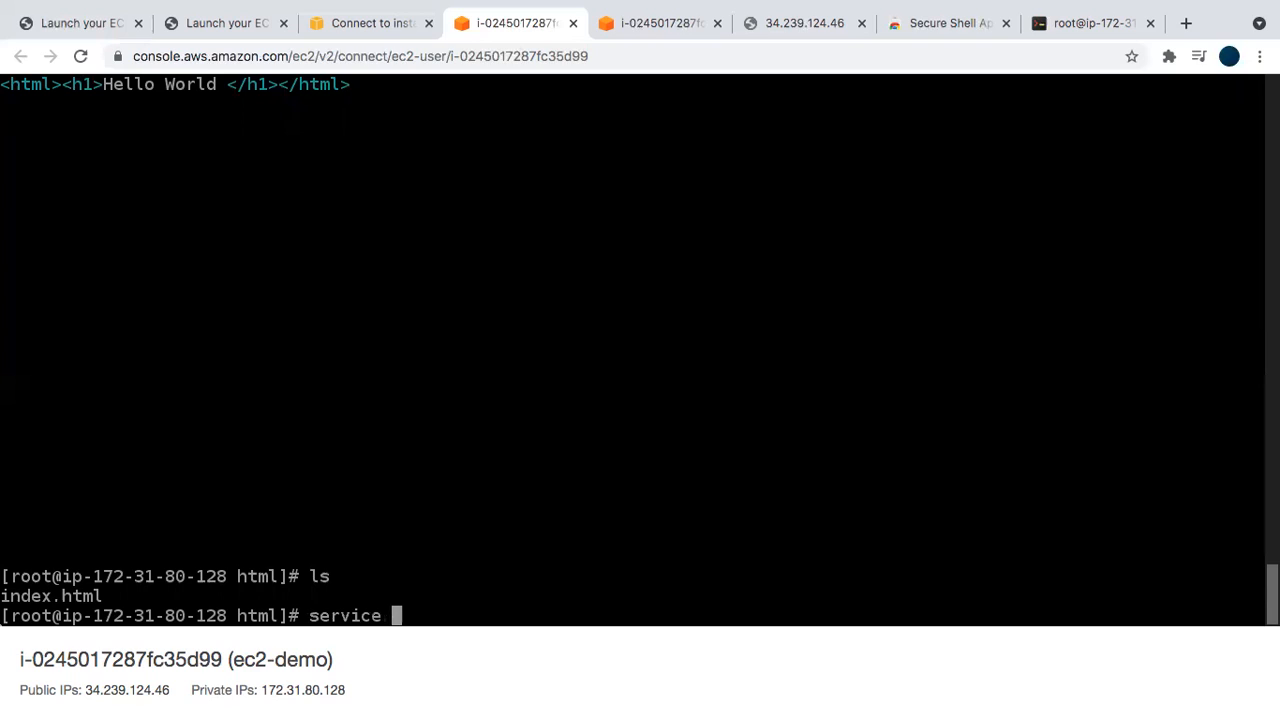
{"action": "type", "text": "d start"}
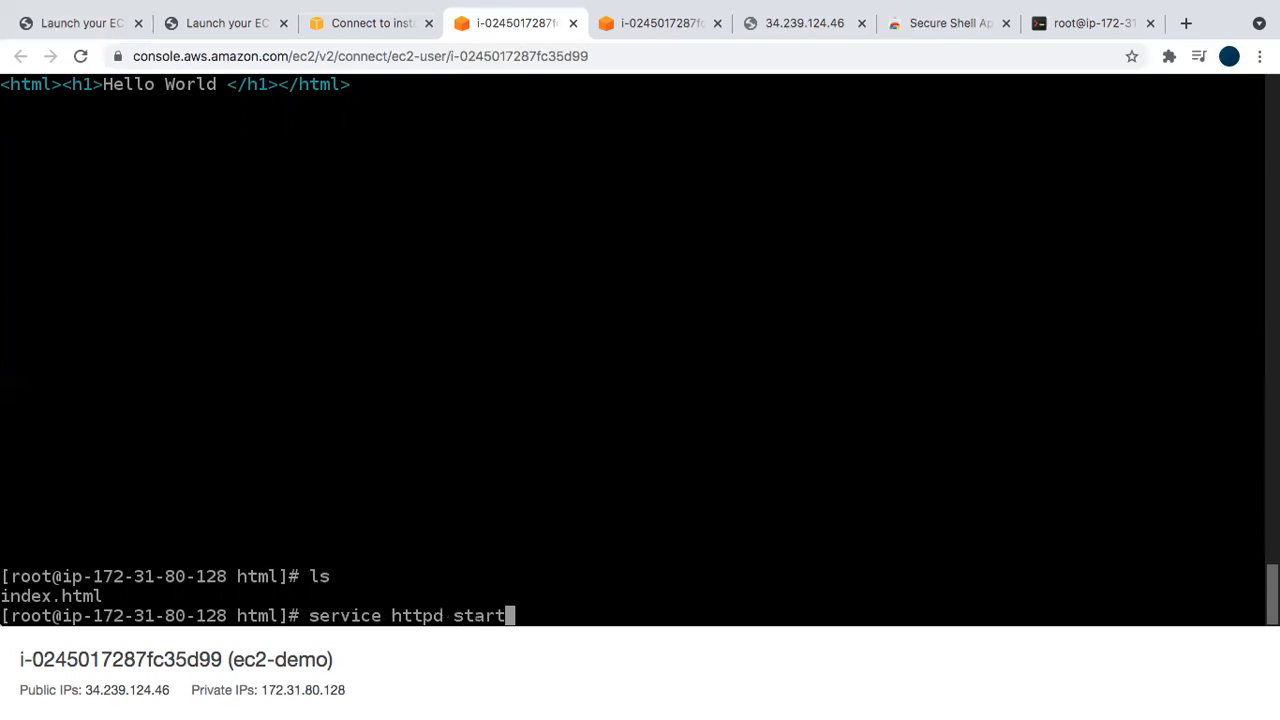
{"action": "key", "text": "Return"}
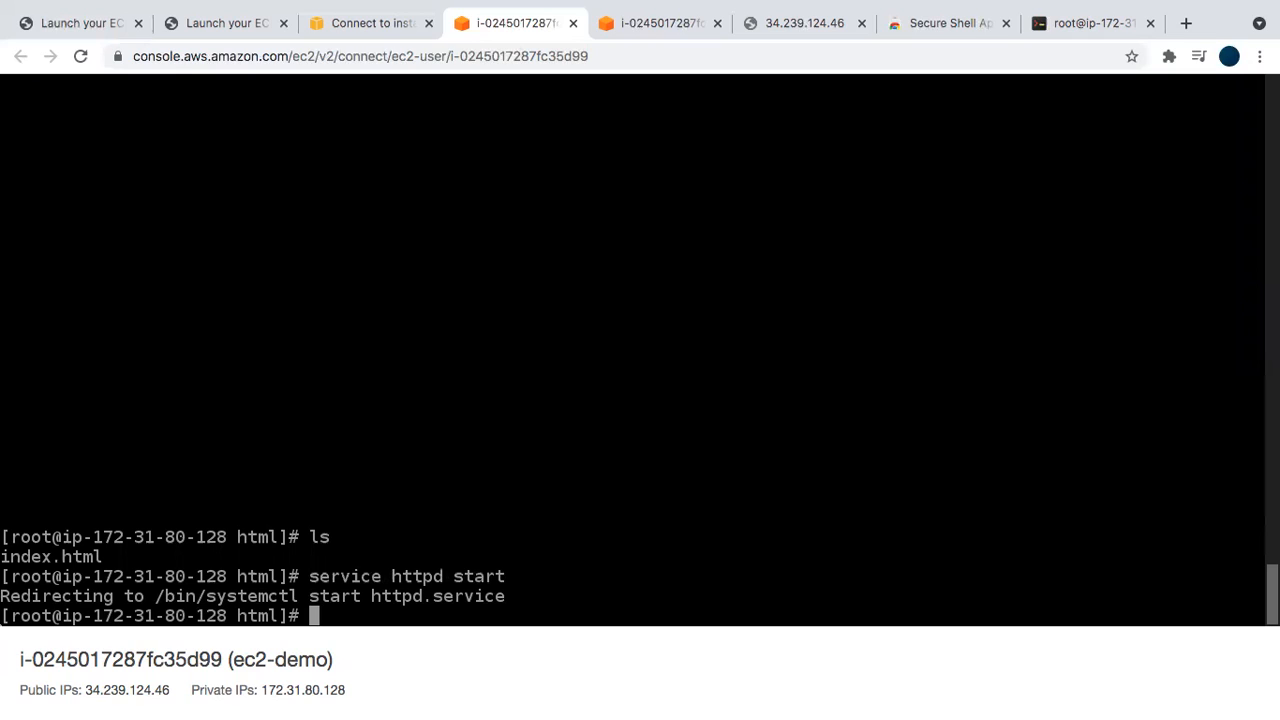
{"action": "type", "text": "chkcon"}
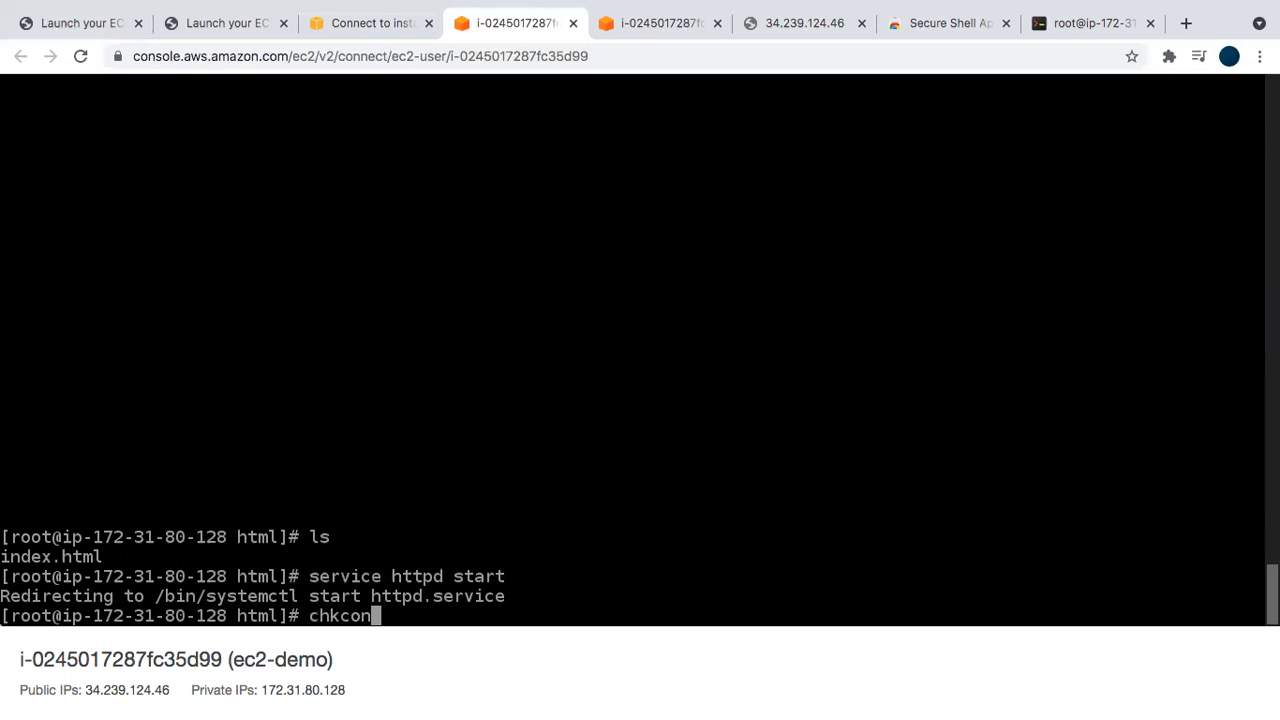
{"action": "type", "text": "fig on"}
{"action": "key", "text": "Return"}
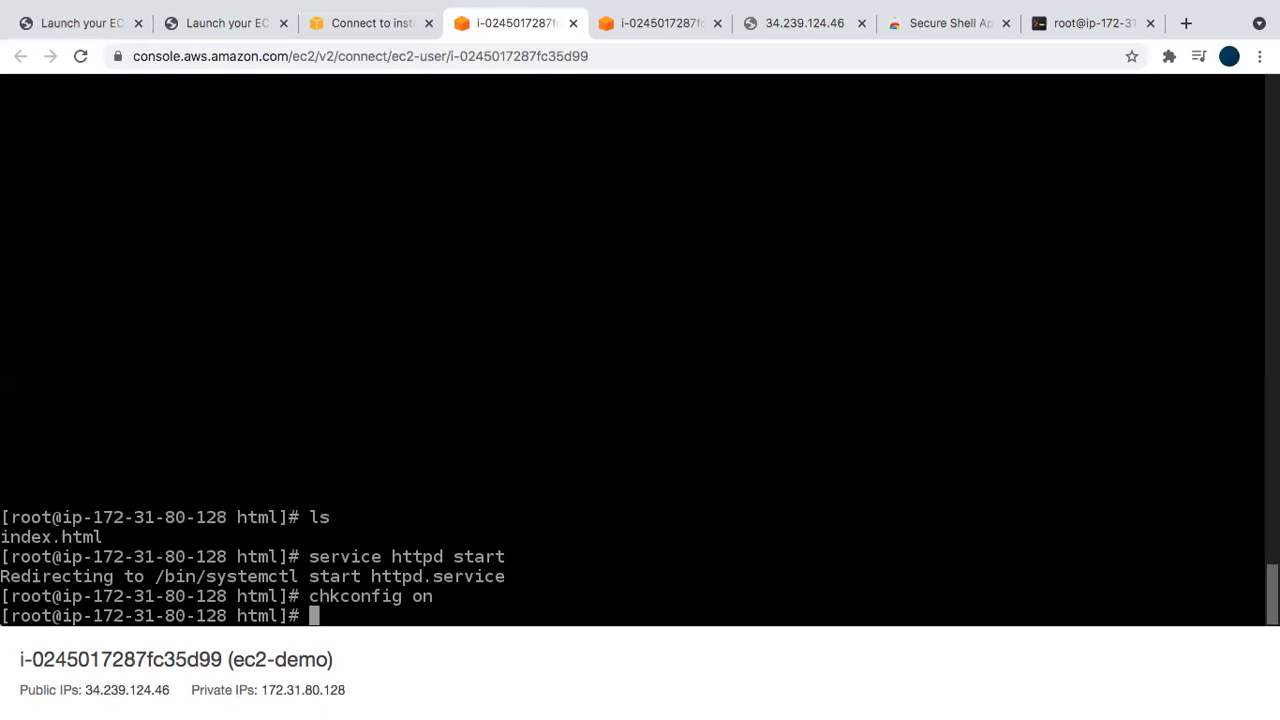
Reload the web page at 34.239.124.46 to check the site served by the instance
{"action": "left_click", "coordinate": [770, 30]}
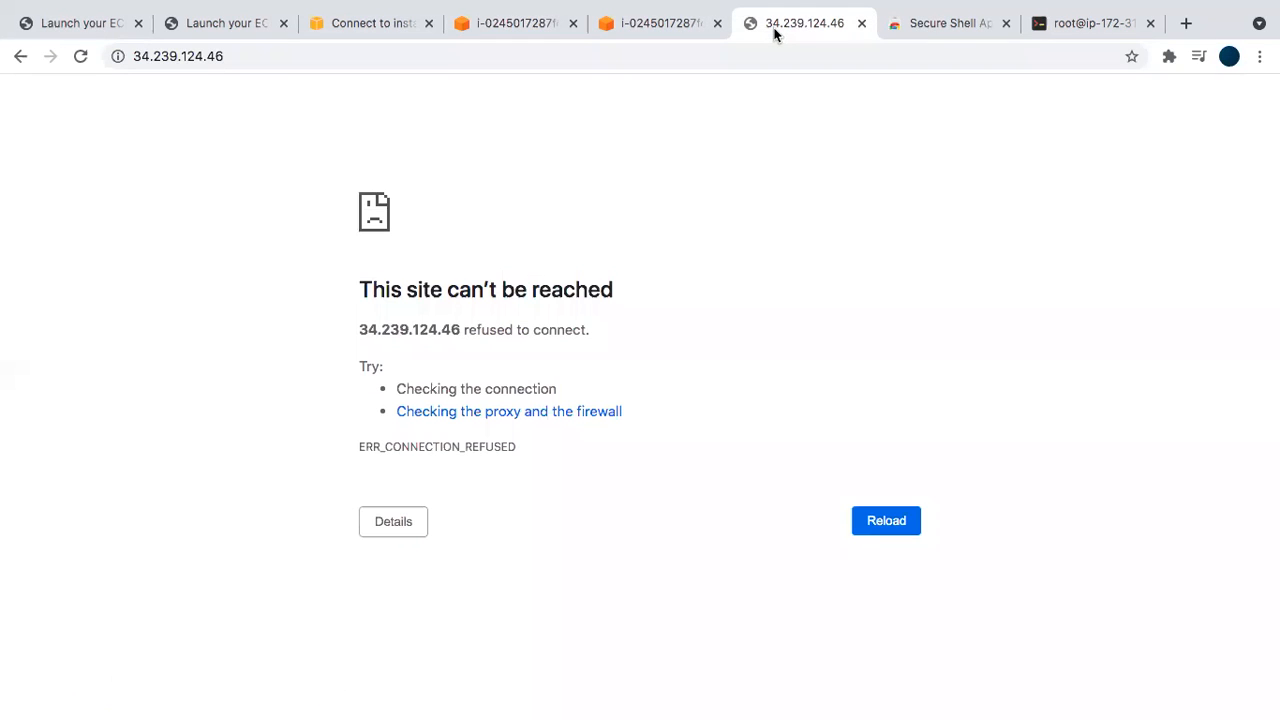
{"action": "left_click", "coordinate": [80, 57]}
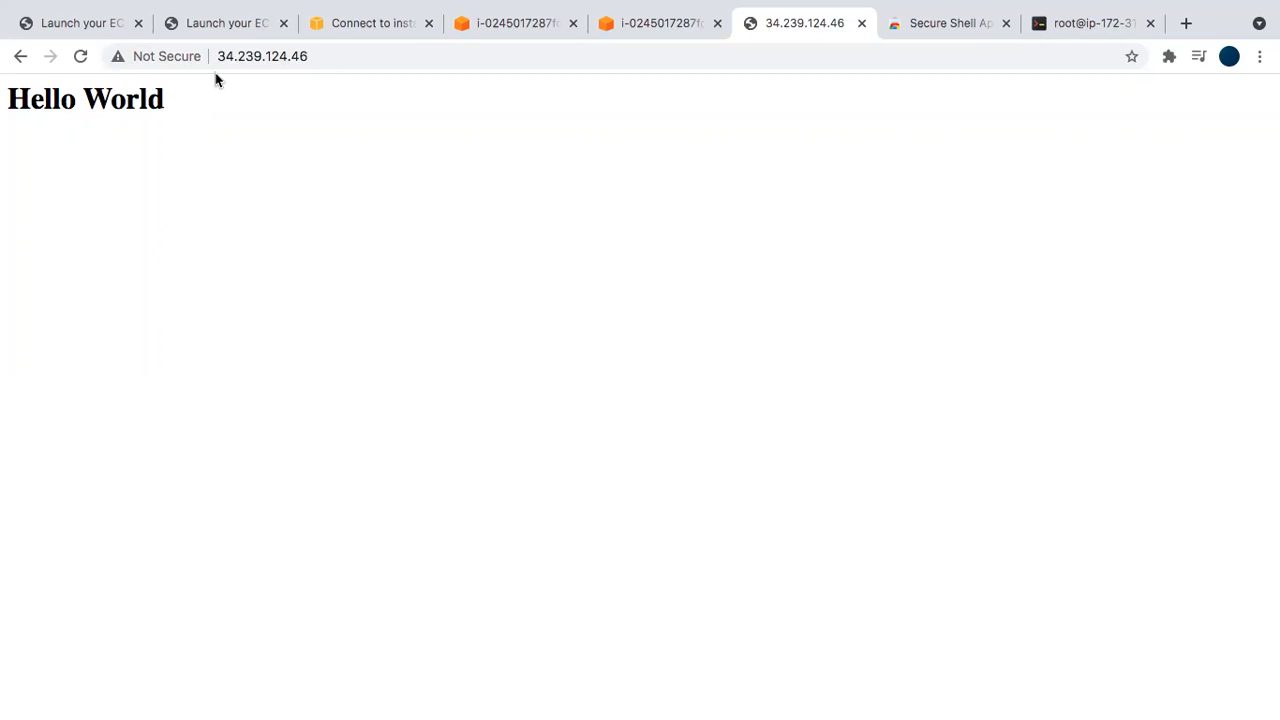
Return to the EC2 Instances list and try to terminate the ec2-demo instance
{"action": "left_click", "coordinate": [338, 26]}
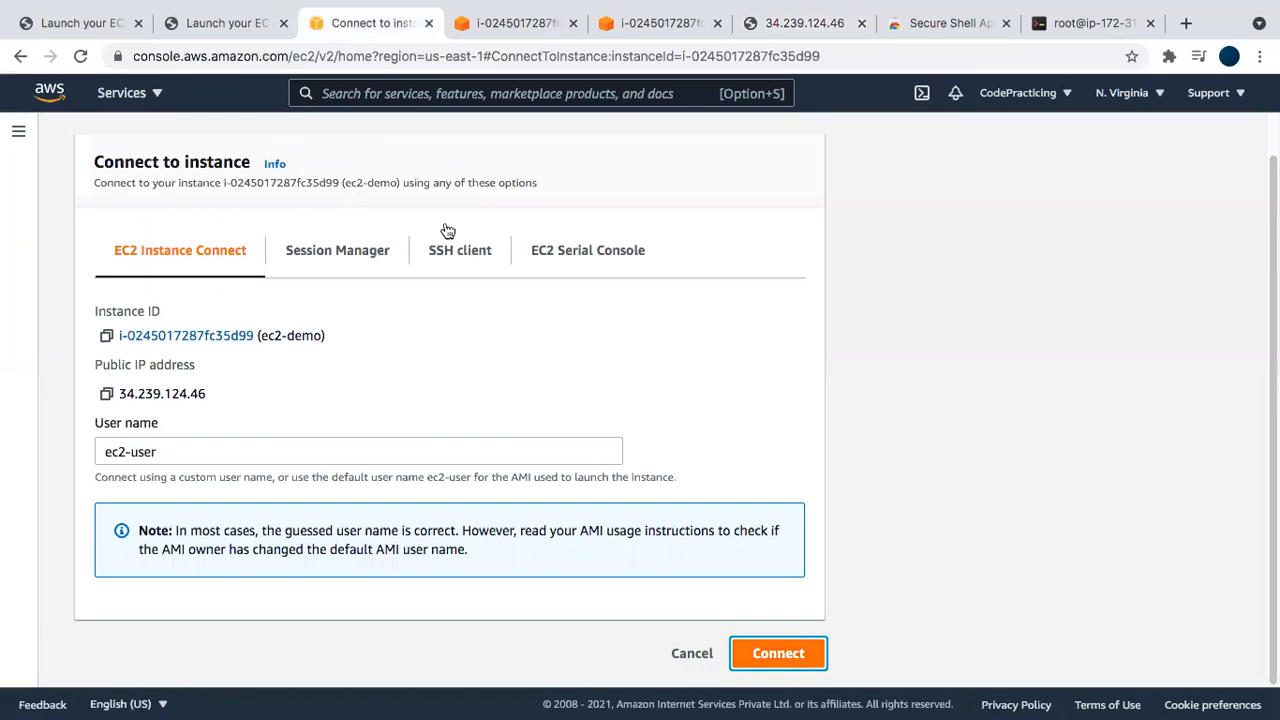
{"action": "scroll", "coordinate": [248, 337], "scroll_direction": "up", "scroll_amount": 1}
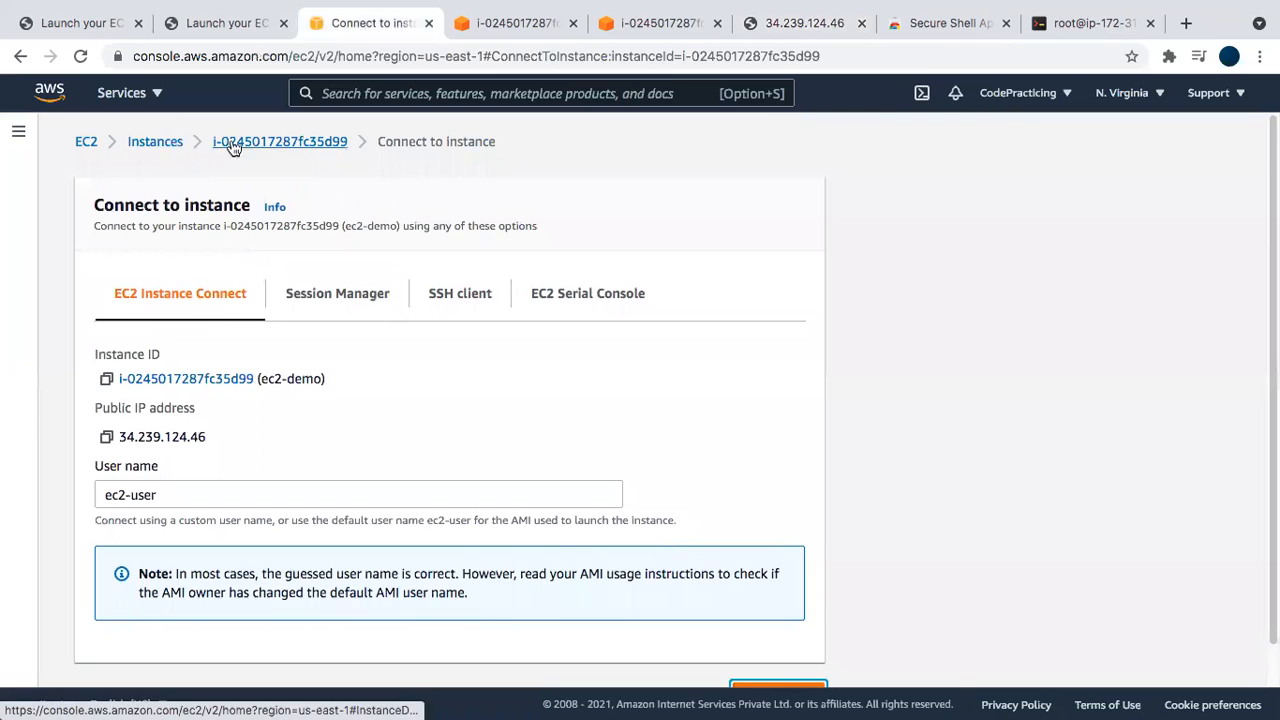
{"action": "left_click", "coordinate": [156, 142]}
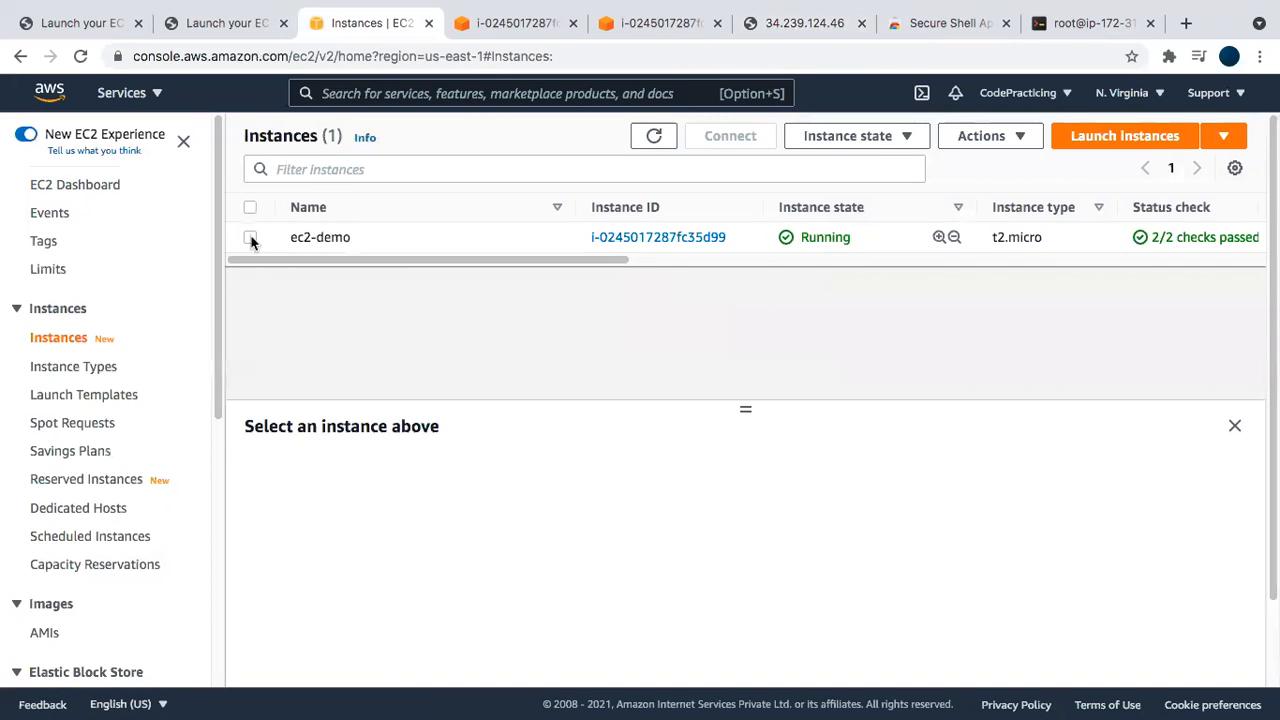
{"action": "left_click", "coordinate": [250, 237]}
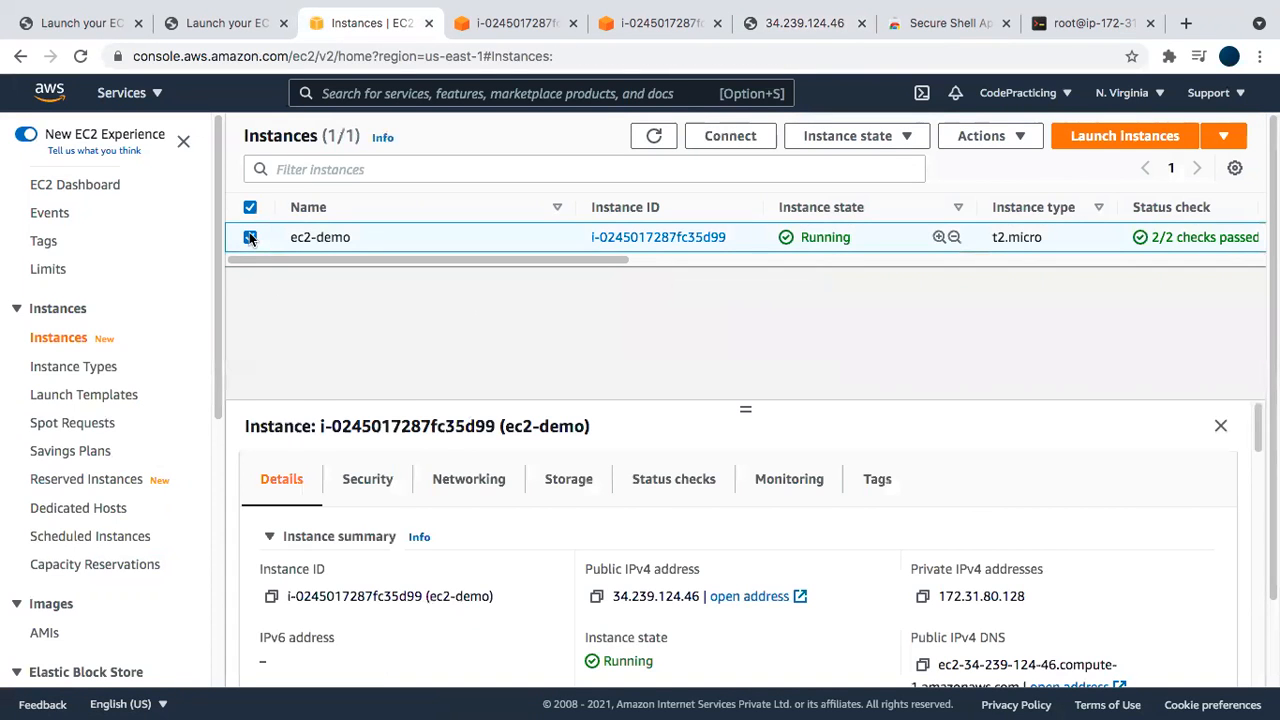
{"action": "left_click", "coordinate": [879, 147]}
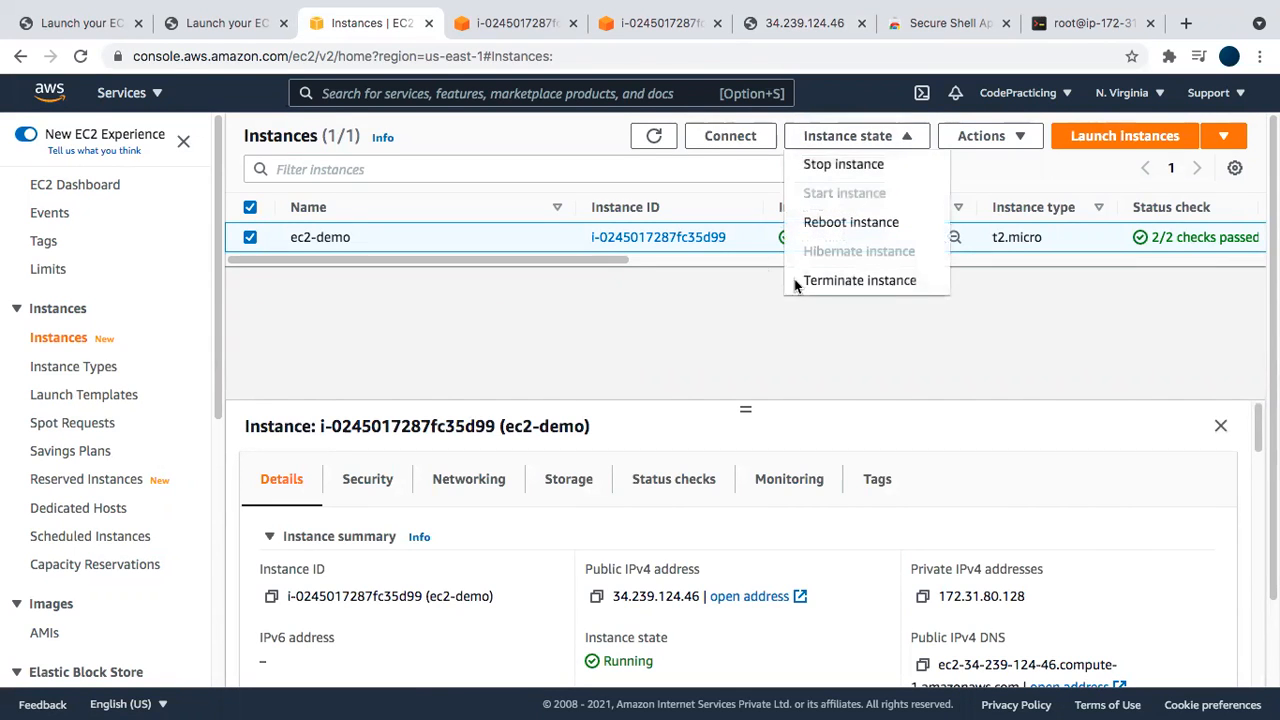
{"action": "left_click", "coordinate": [836, 283]}
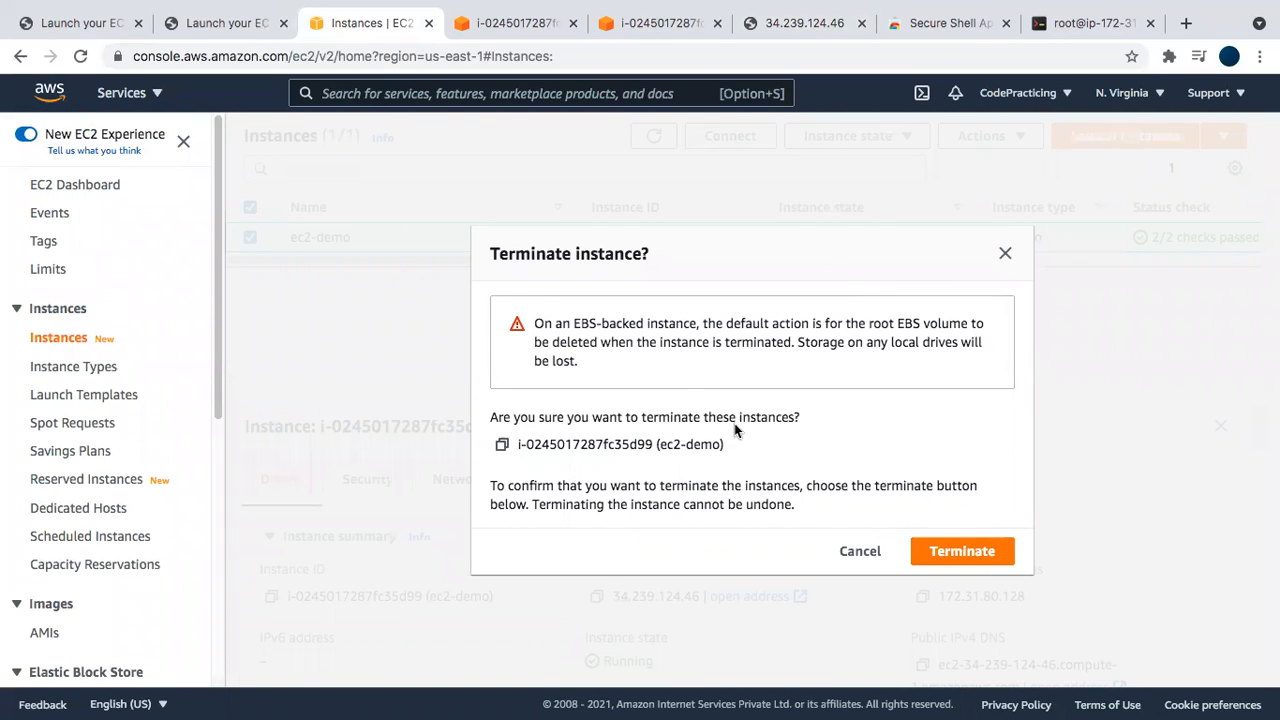
{"action": "left_click", "coordinate": [958, 553]}
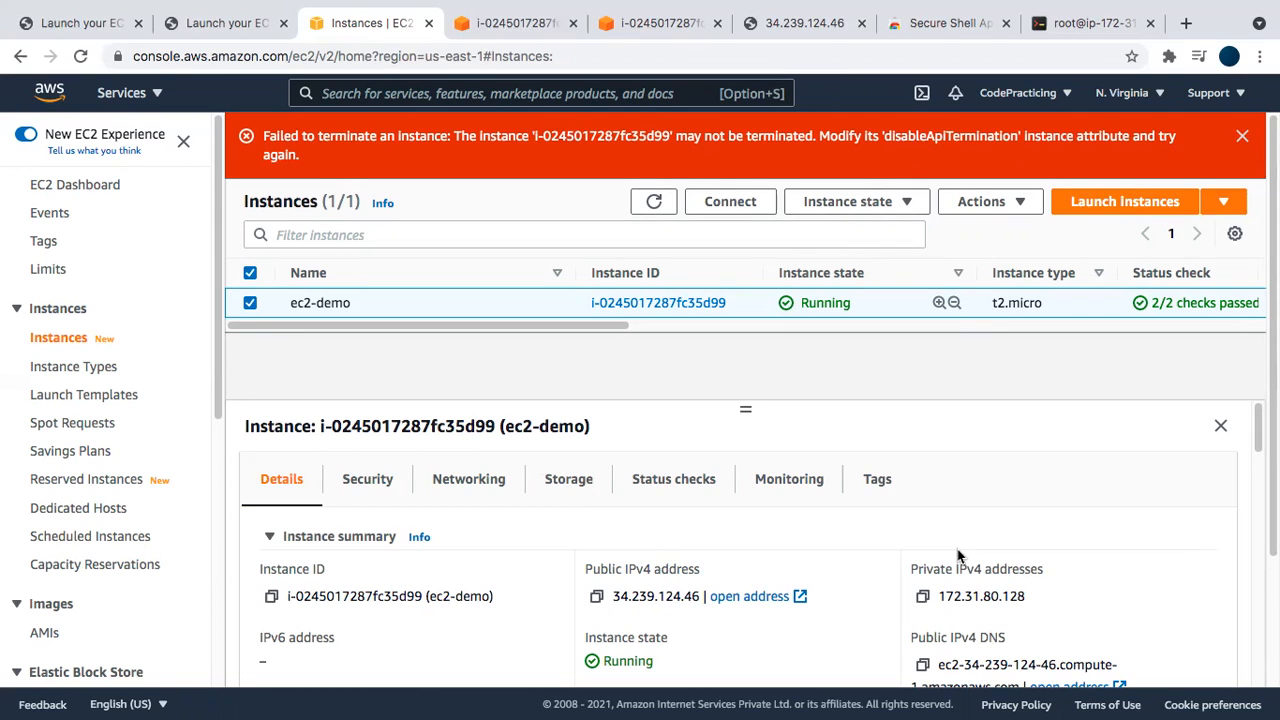
Disable termination protection in the ec2-demo instance's settings and save the change
{"action": "left_click", "coordinate": [1020, 202]}
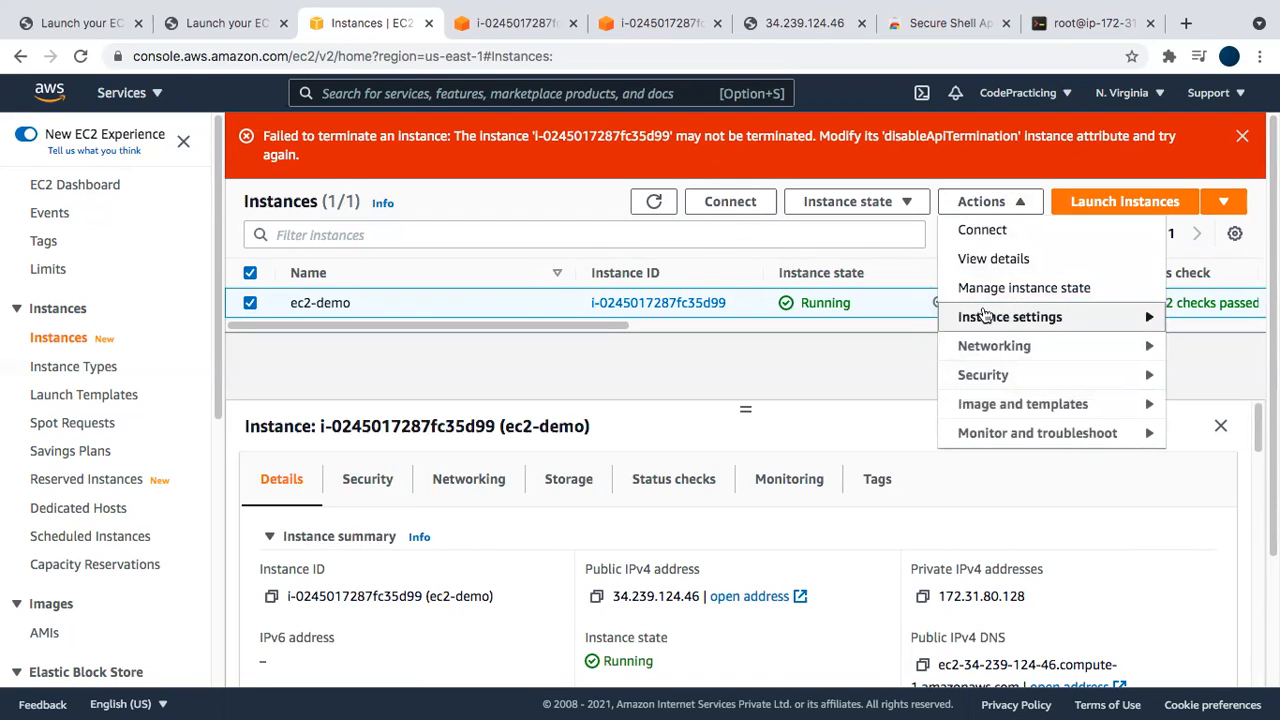
{"action": "left_click", "coordinate": [985, 316]}
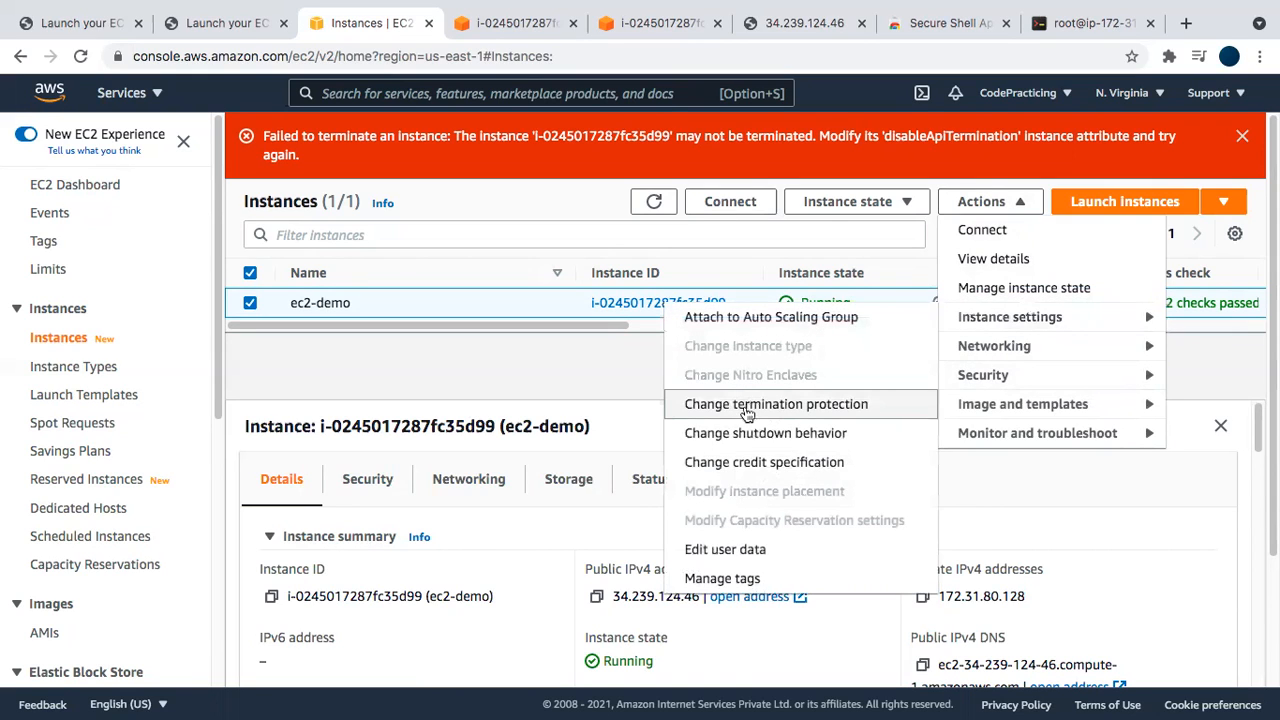
{"action": "left_click", "coordinate": [776, 404]}
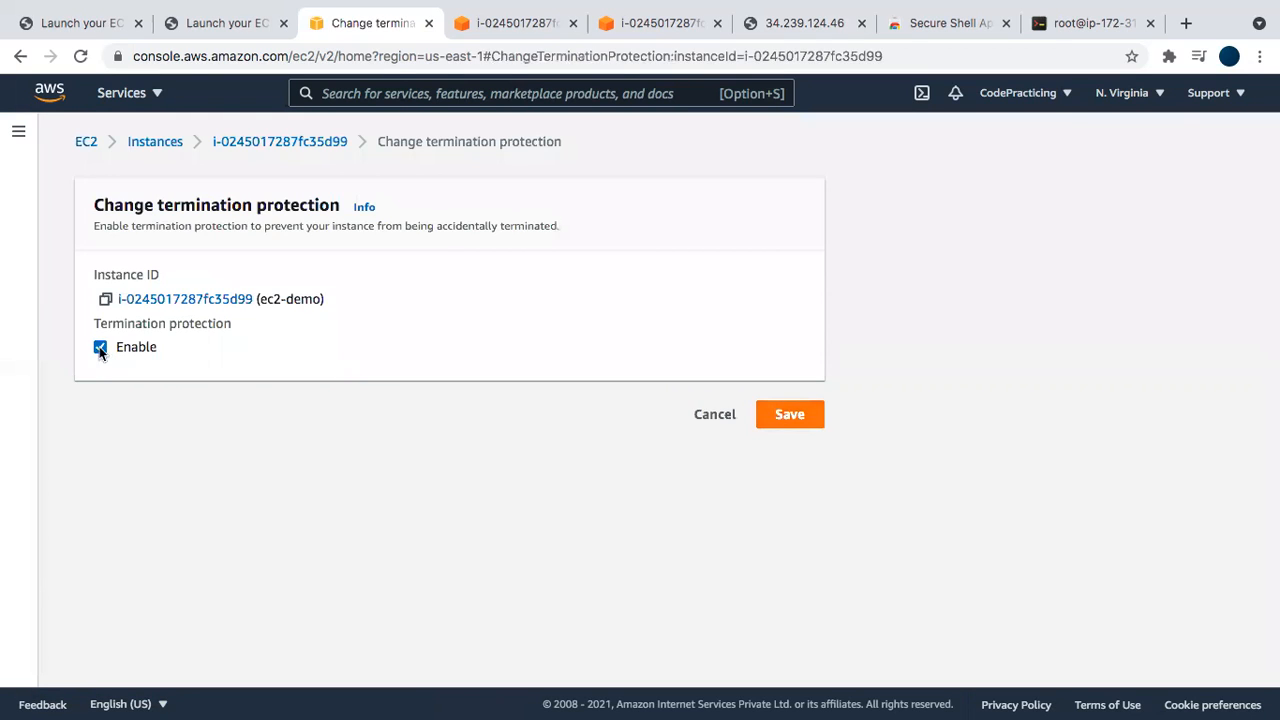
{"action": "left_click", "coordinate": [100, 348]}
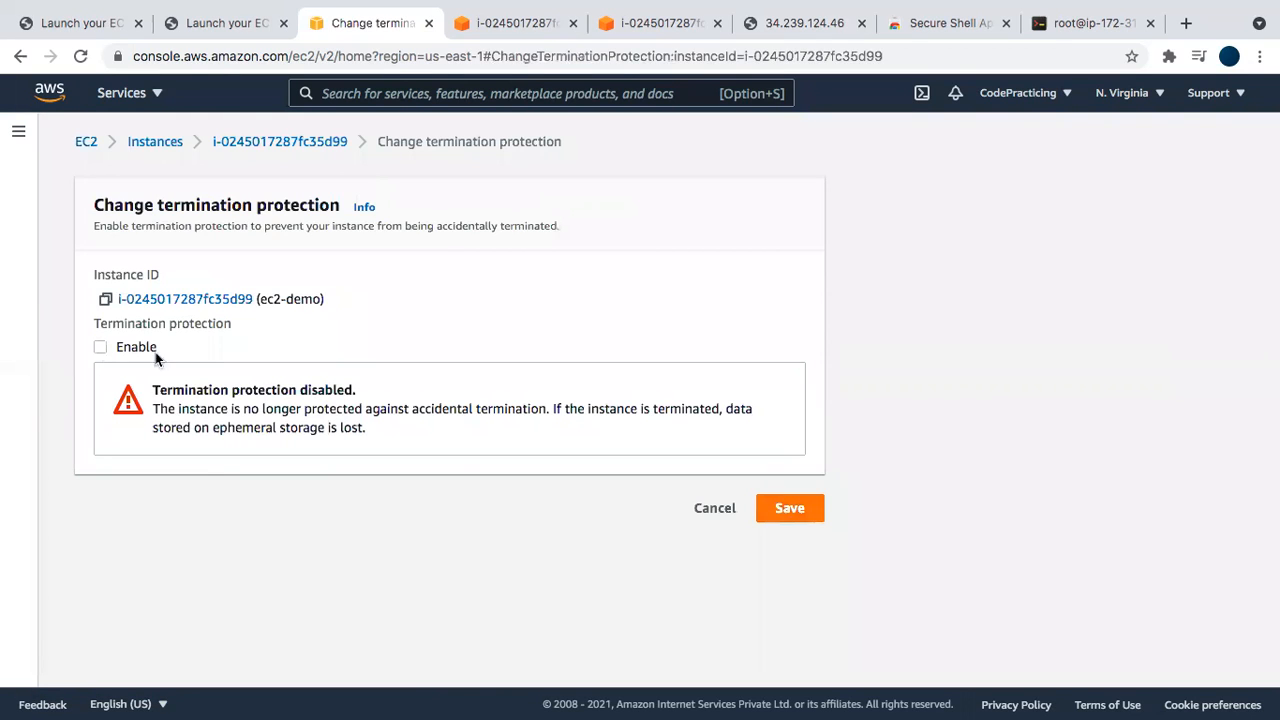
{"action": "left_click", "coordinate": [790, 509]}
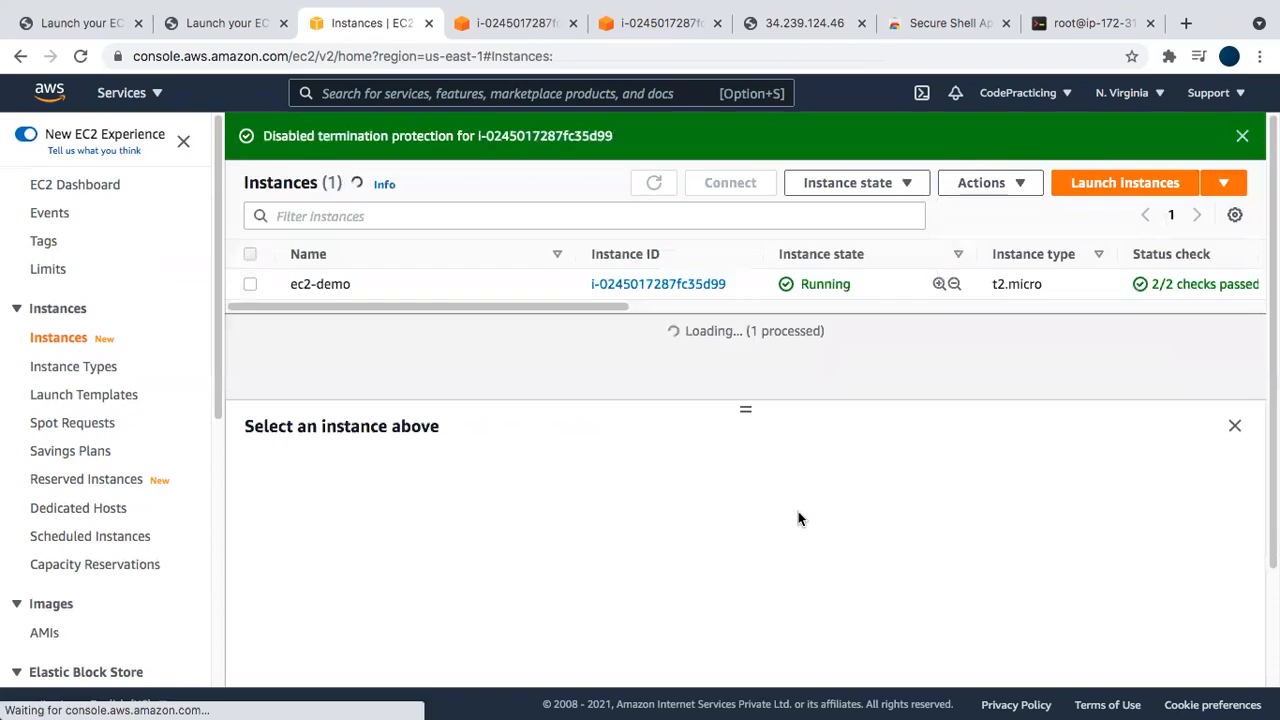
Select the ec2-demo instance again and terminate it, confirming the termination
{"action": "left_click_drag", "start_coordinate": [578, 307], "coordinate": [540, 314]}
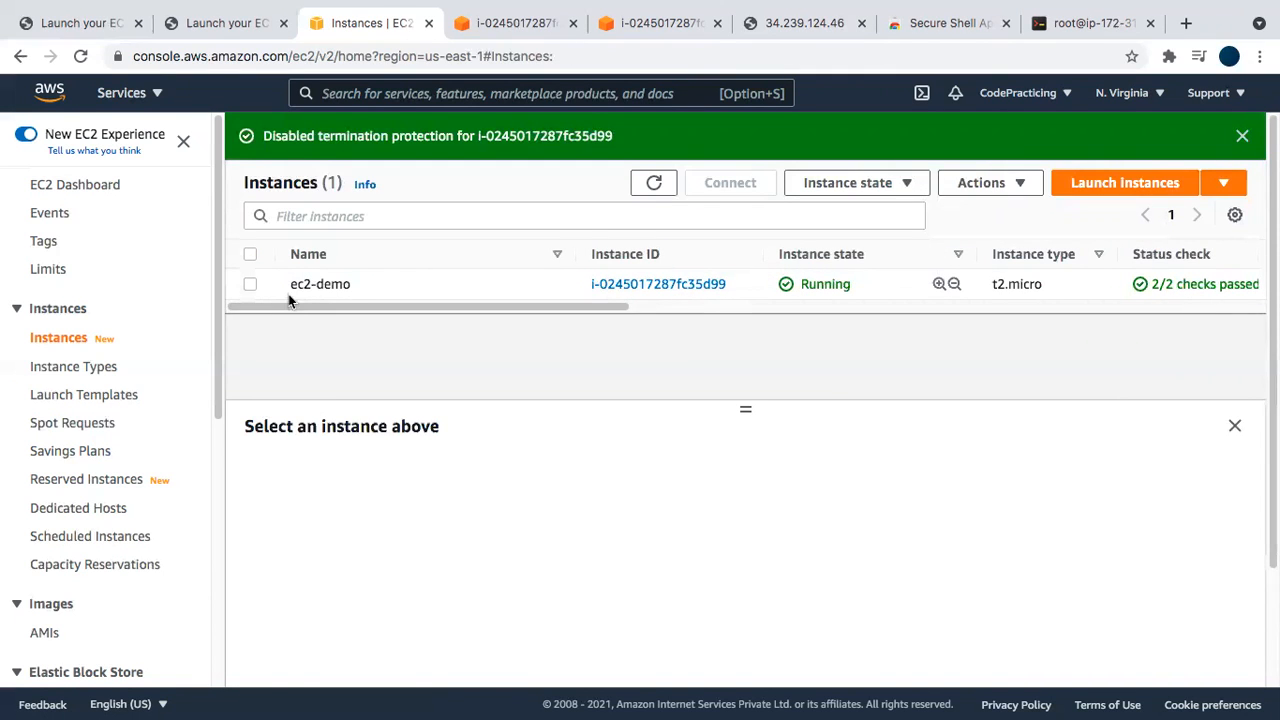
{"action": "left_click", "coordinate": [250, 284]}
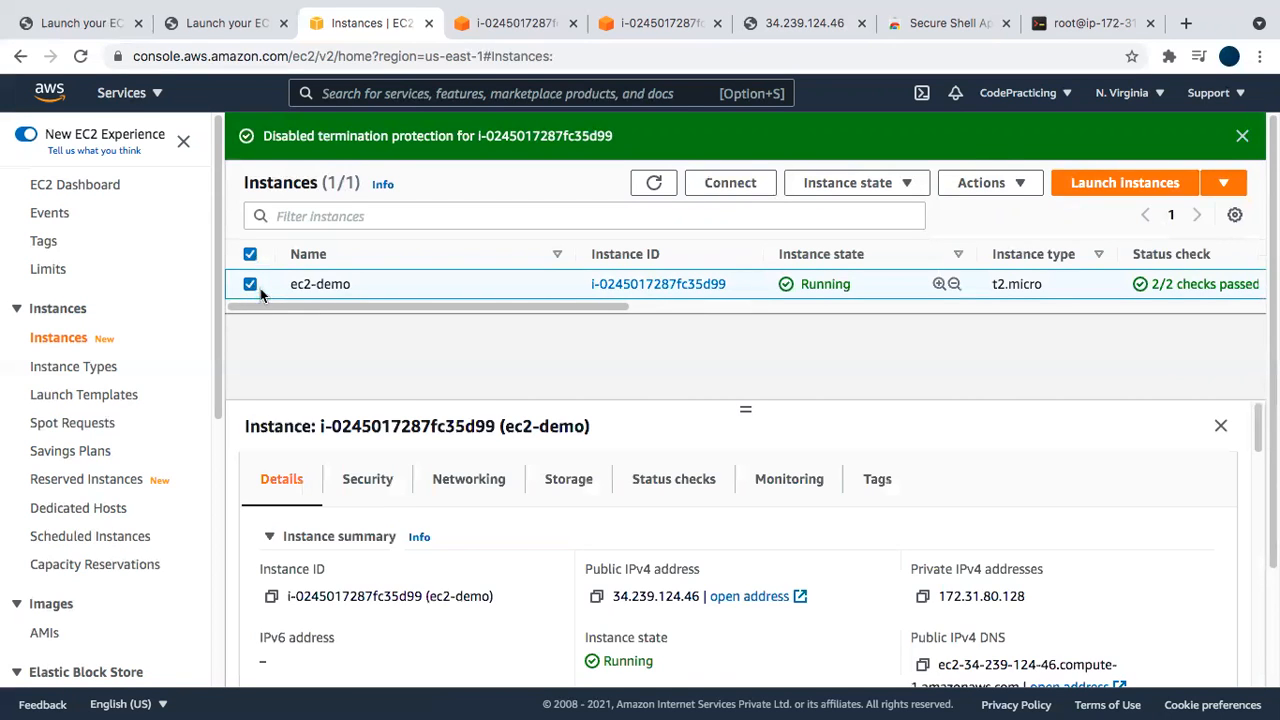
{"action": "left_click", "coordinate": [849, 194]}
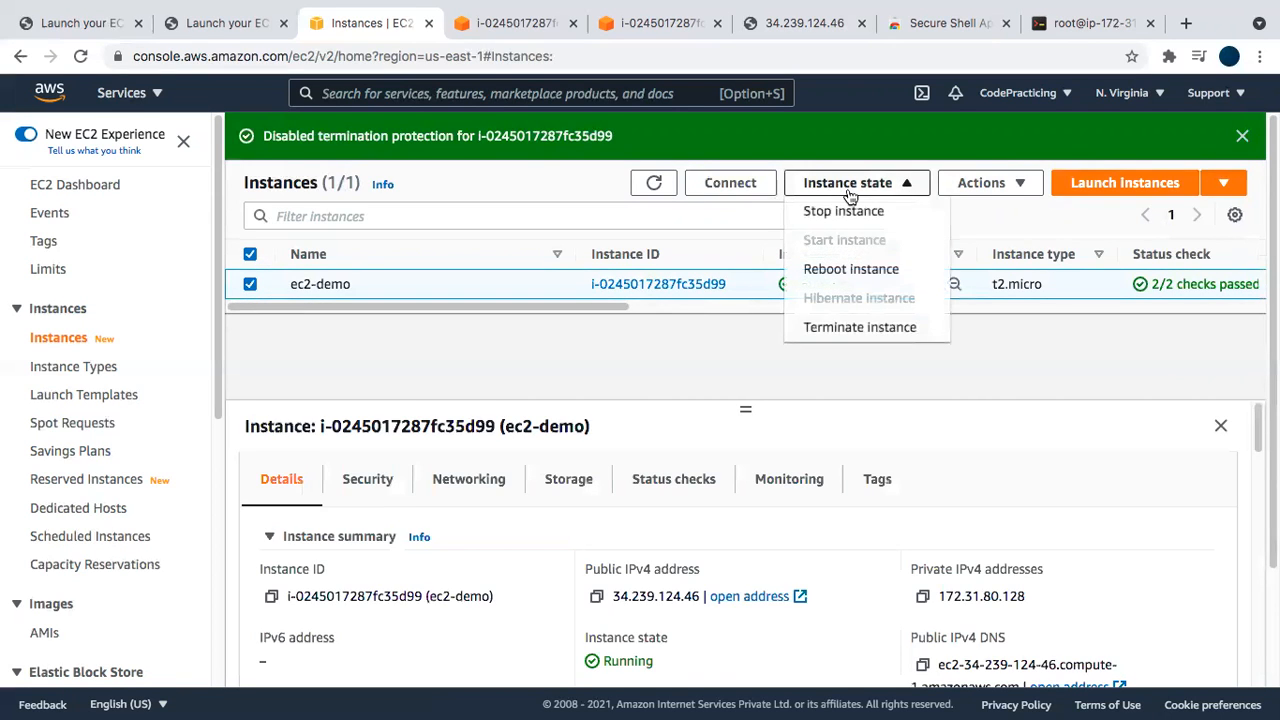
{"action": "left_click", "coordinate": [832, 326]}
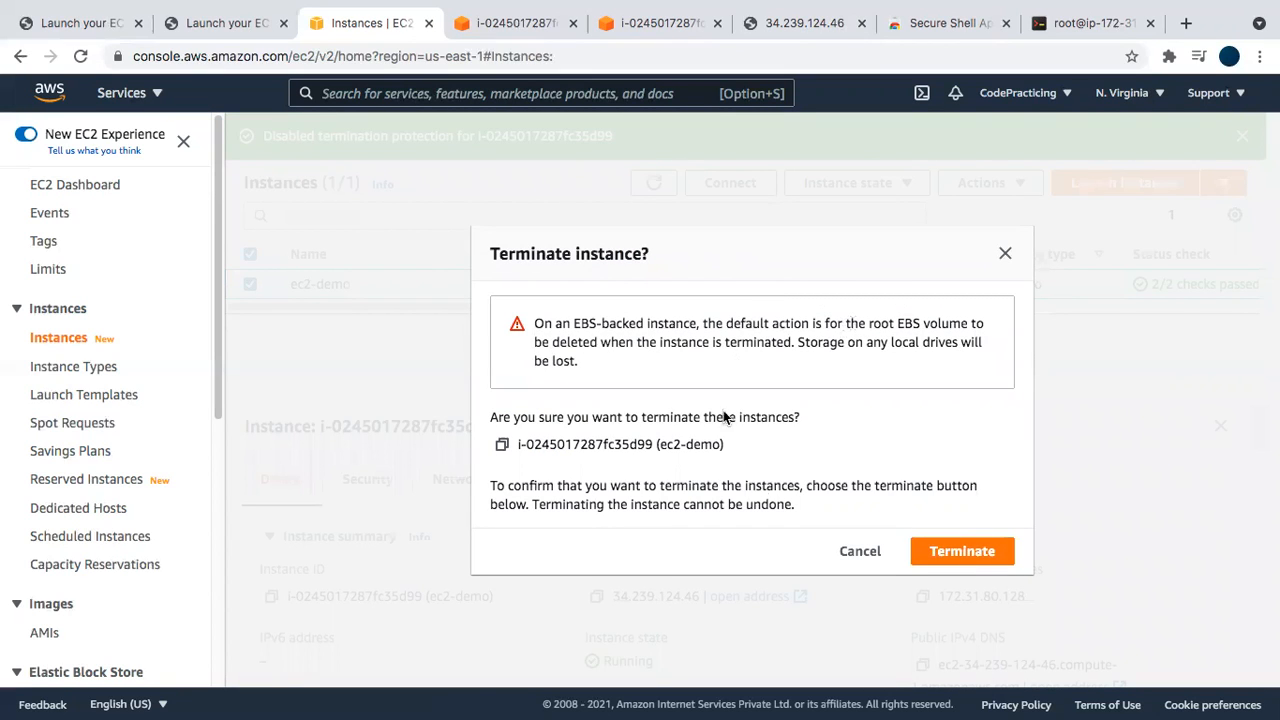
{"action": "left_click", "coordinate": [955, 551]}
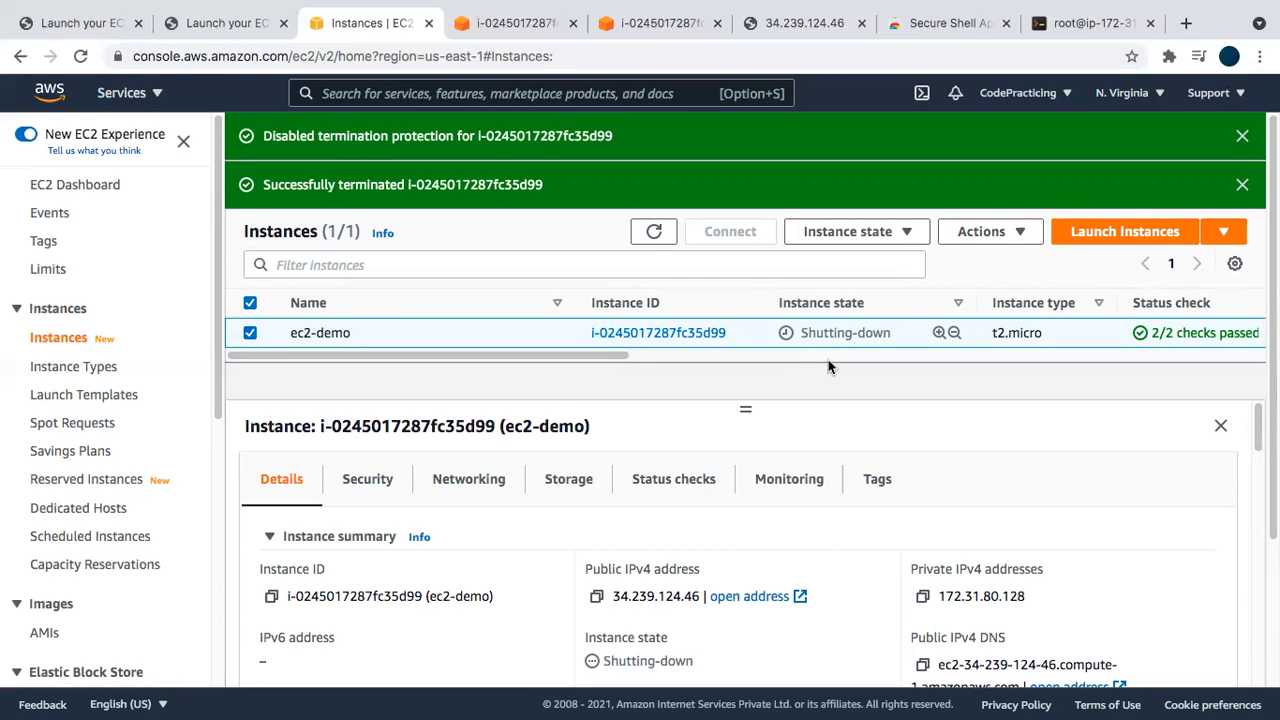
{"action": "scroll", "coordinate": [126, 440], "scroll_direction": "down", "scroll_amount": 1}
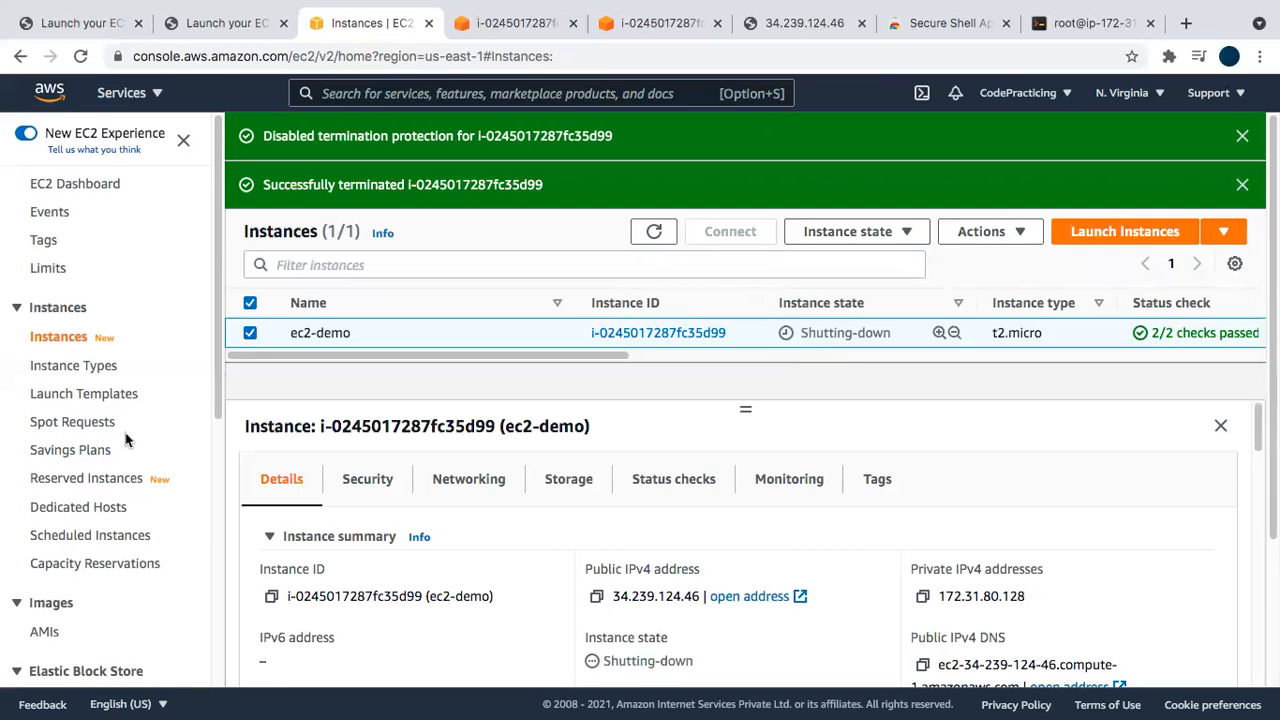
Open the Elastic Block Store volumes list and check the volume attached to ec2-demo
{"action": "scroll", "coordinate": [126, 440], "scroll_direction": "down", "scroll_amount": 5}
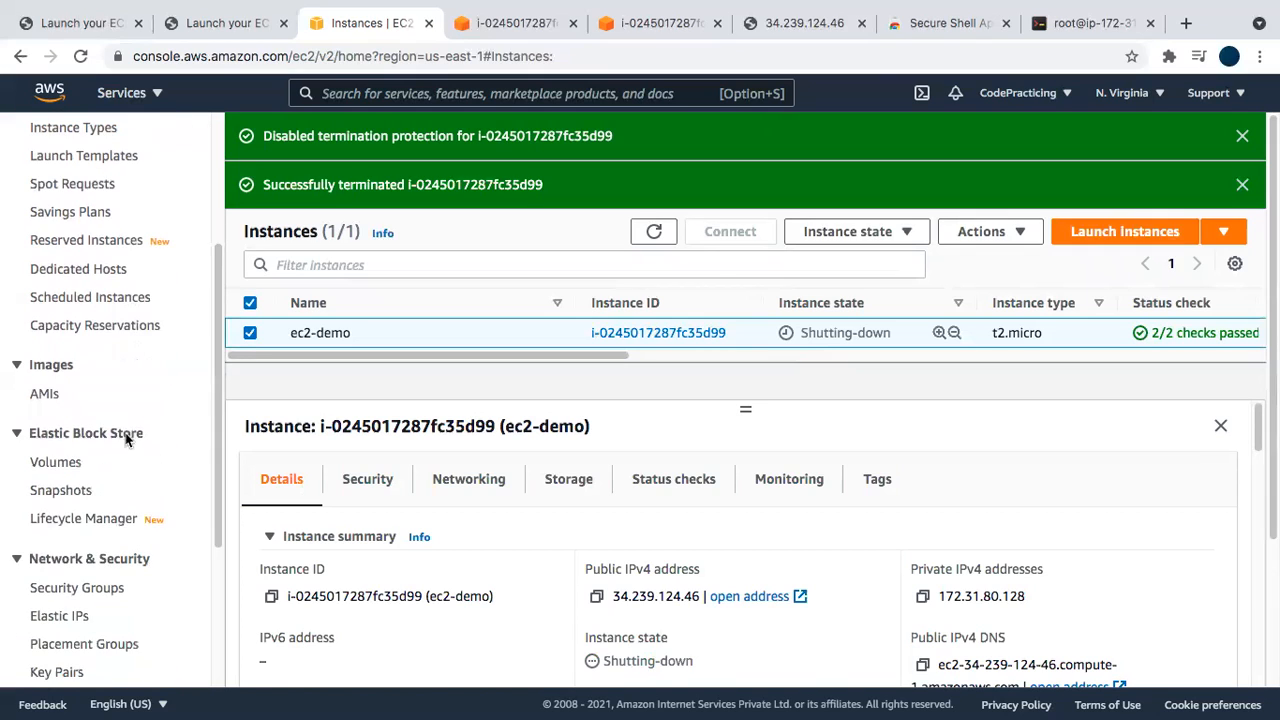
{"action": "left_click", "coordinate": [52, 464]}
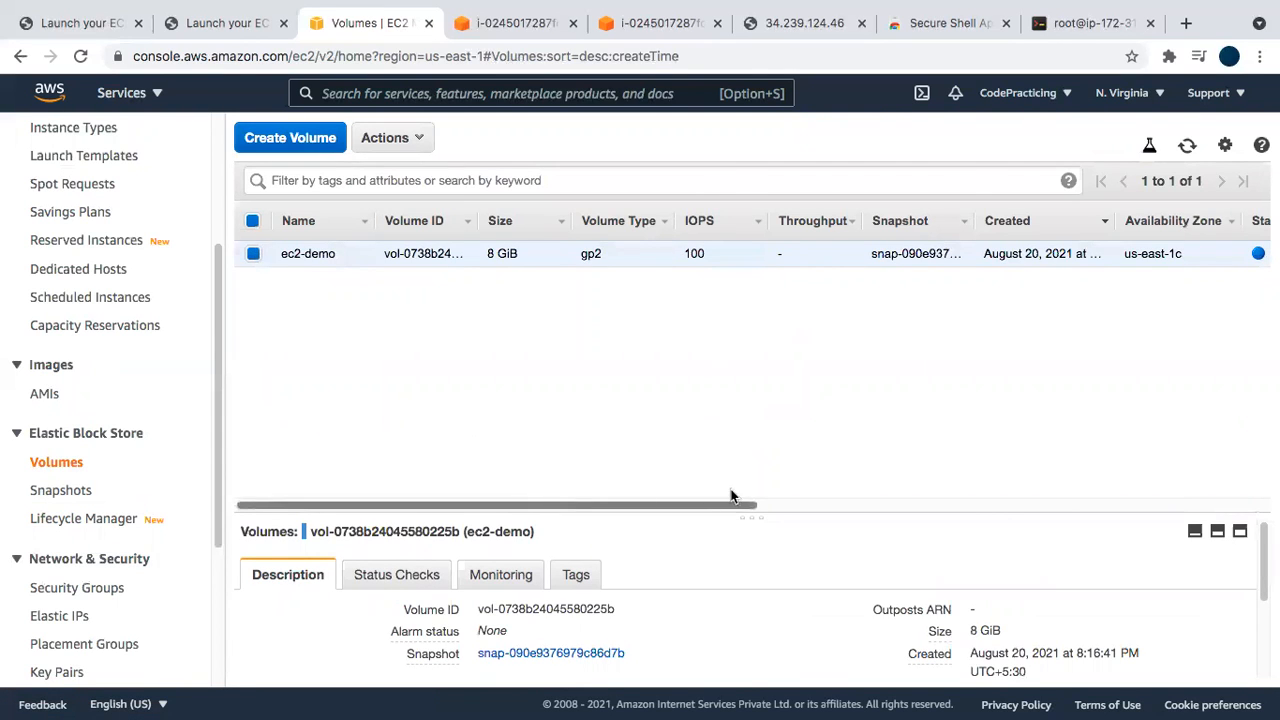
{"action": "left_click_drag", "start_coordinate": [701, 512], "coordinate": [594, 514]}
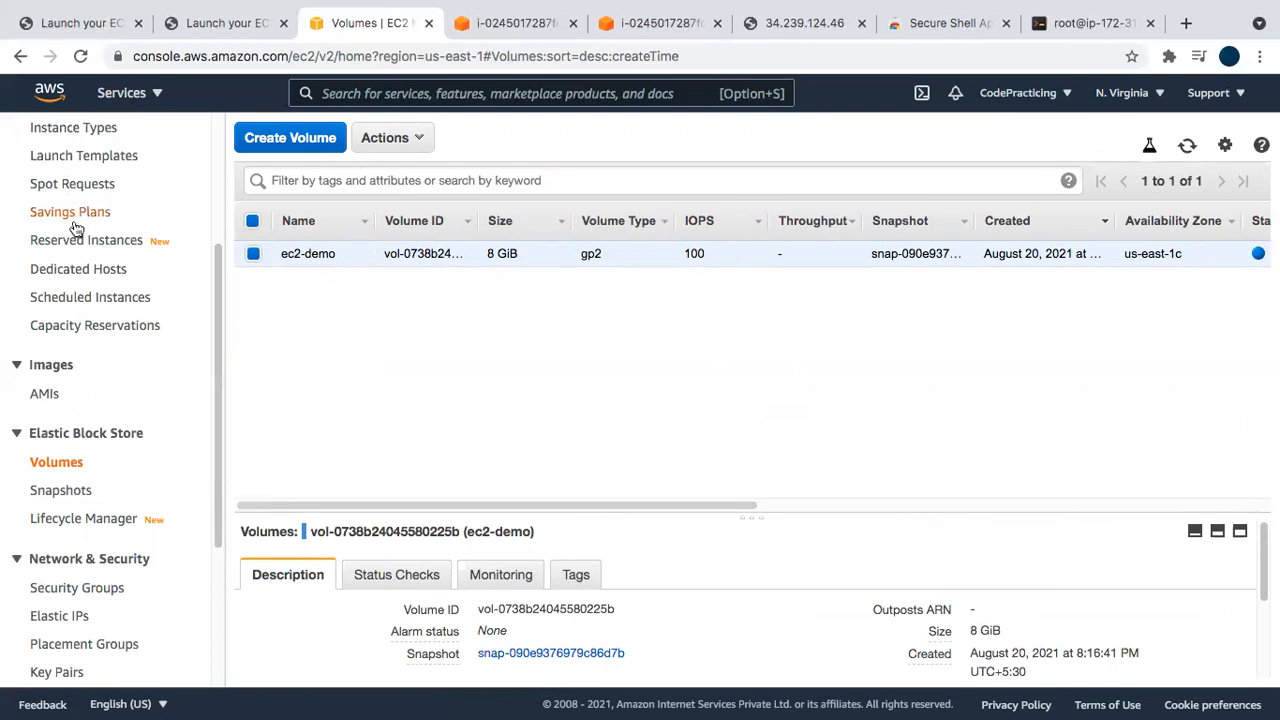
Go to the EC2 Dashboard and open its list of running instances
{"action": "scroll", "coordinate": [80, 260], "scroll_direction": "up", "scroll_amount": 5}
{"action": "left_click", "coordinate": [78, 185]}
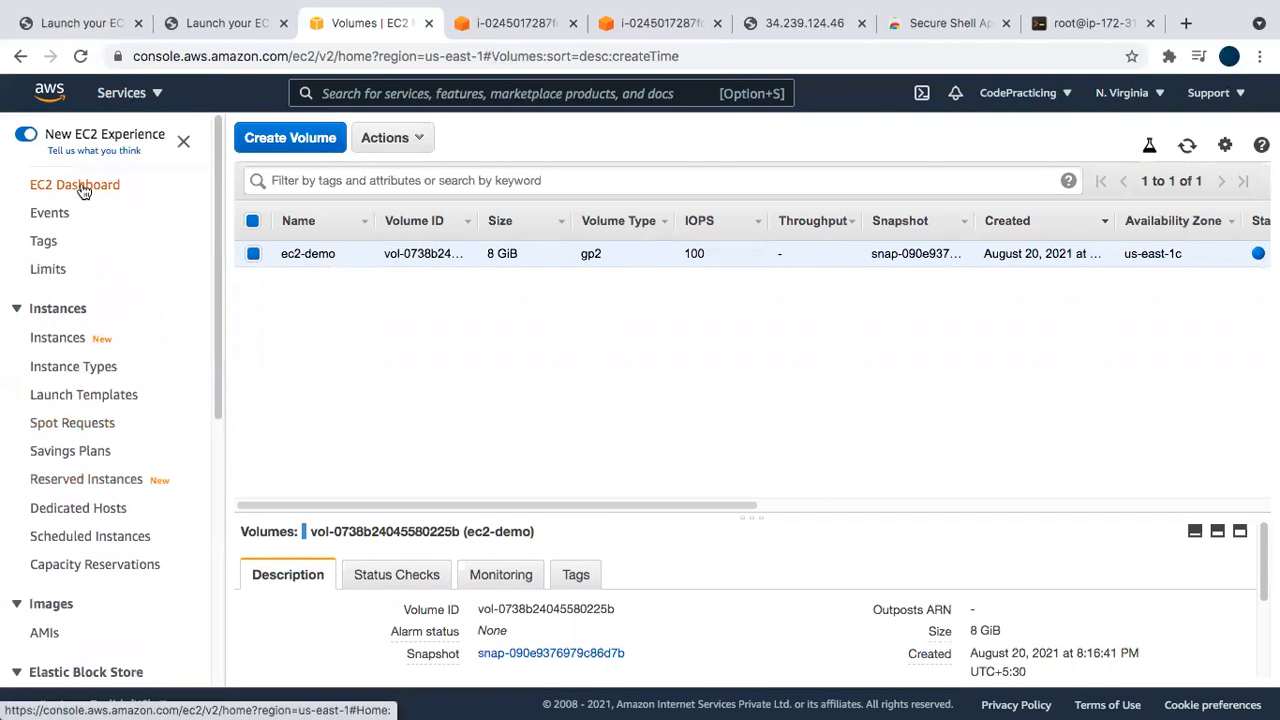
{"action": "left_click", "coordinate": [345, 262]}
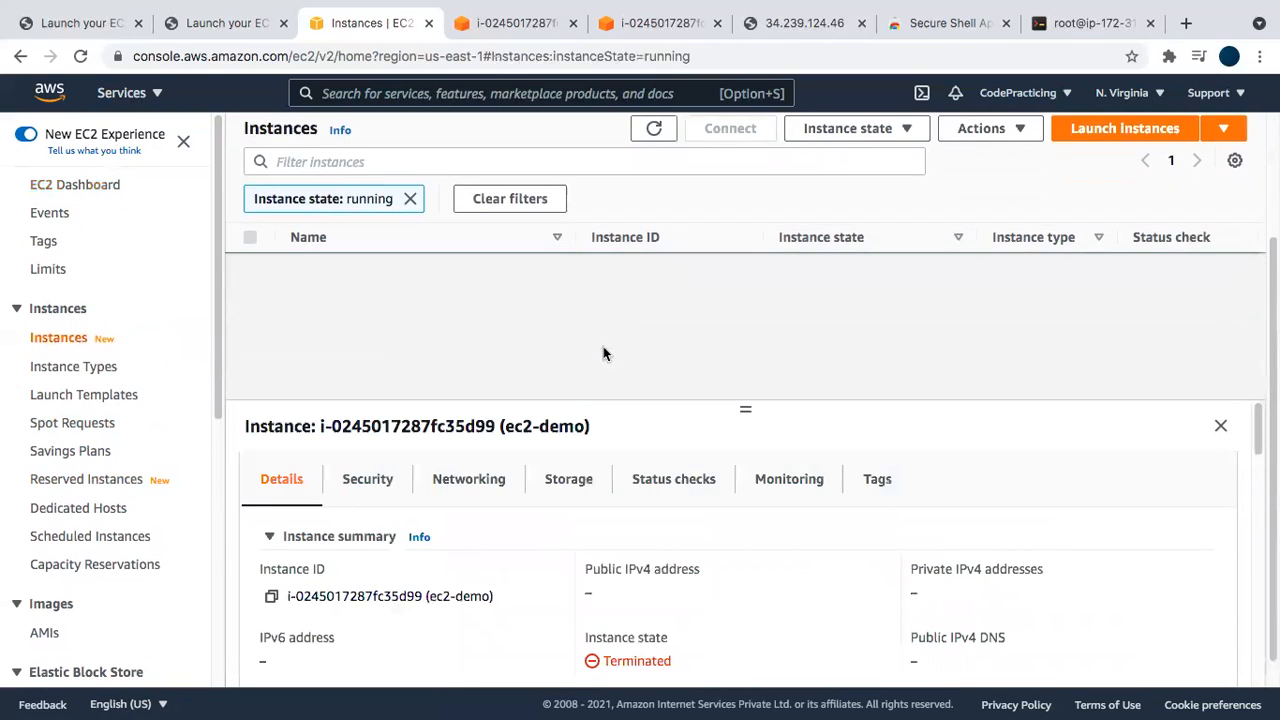
Remove the running-state filter and collapse the instance details to check the ec2-demo row and its state
{"action": "left_click", "coordinate": [412, 207]}
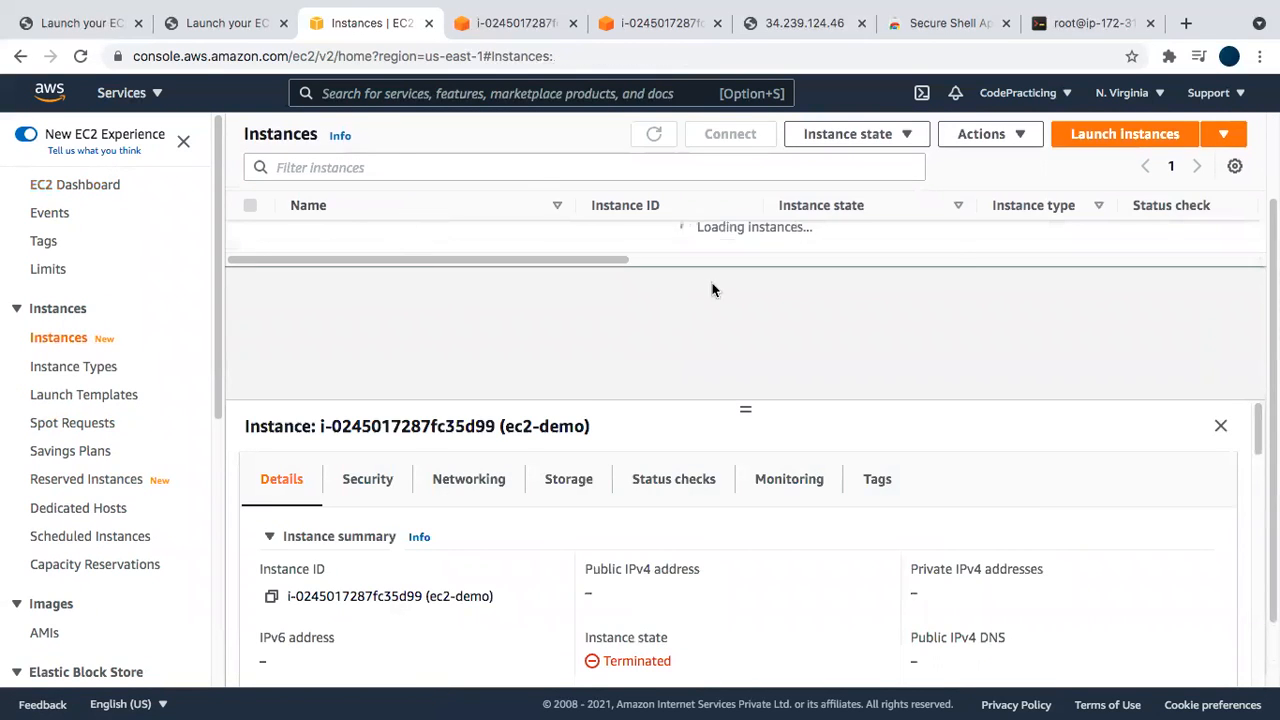
{"action": "left_click", "coordinate": [1221, 426]}
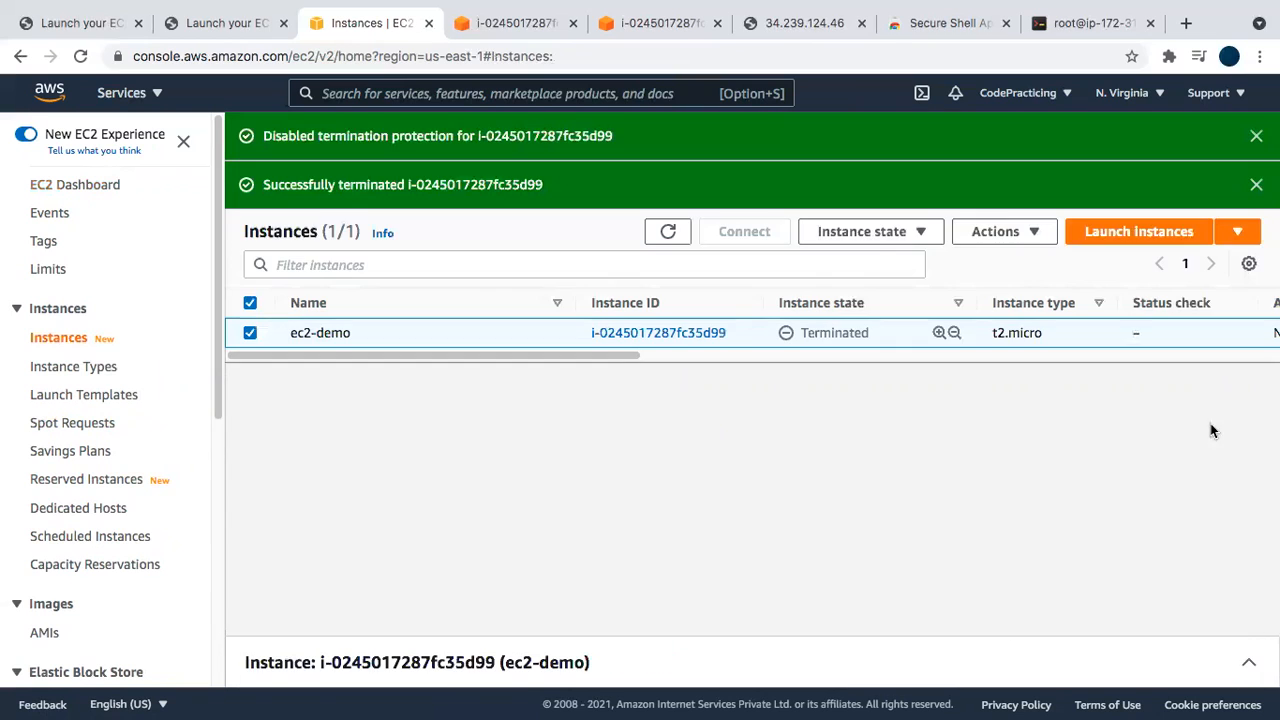
{"action": "left_click_drag", "start_coordinate": [607, 354], "coordinate": [741, 359]}
Return to the Elastic Block Store volumes list to check whether the ec2-demo volume was deleted
{"action": "scroll", "coordinate": [150, 505], "scroll_direction": "down", "scroll_amount": 3}
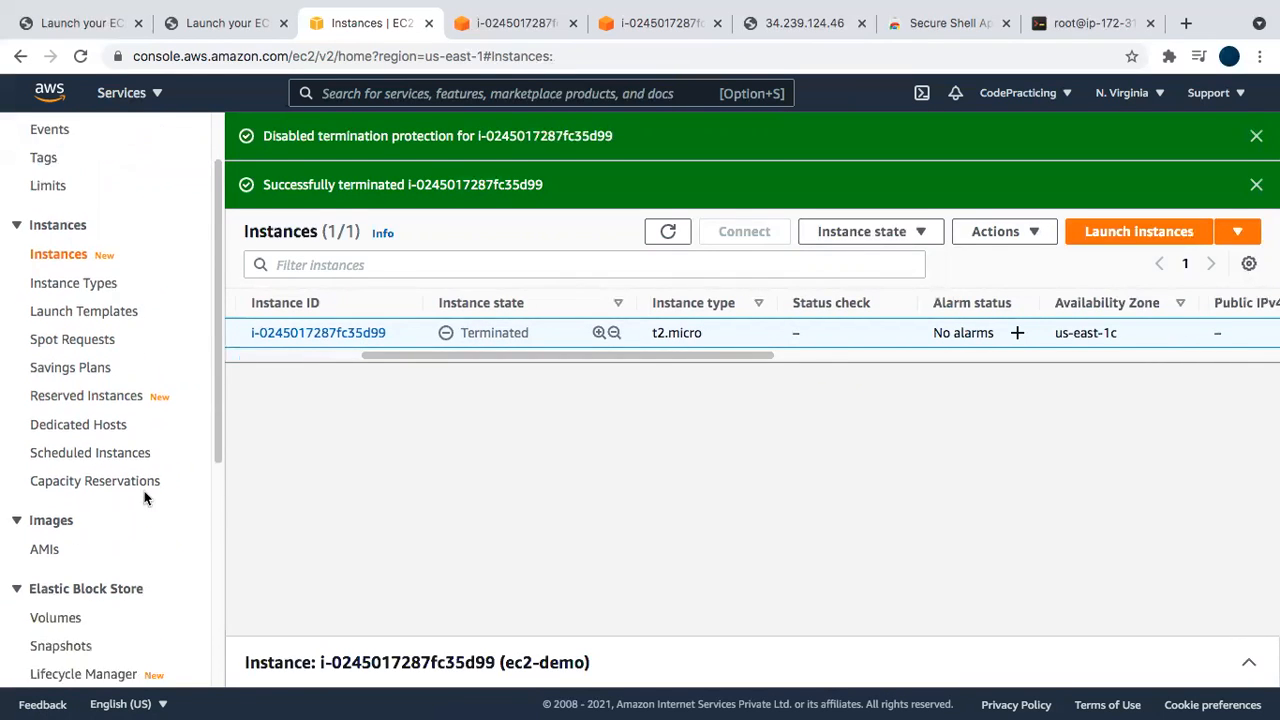
{"action": "left_click", "coordinate": [72, 539]}
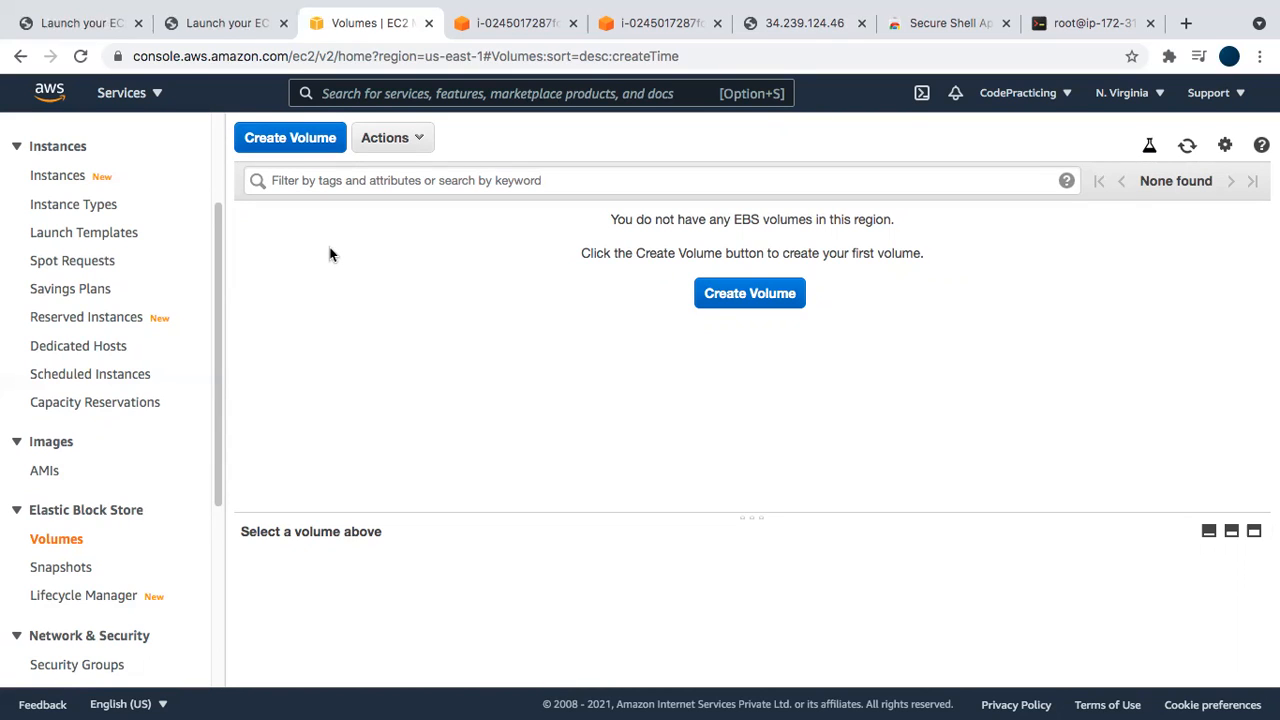
{"action": "left_click", "coordinate": [88, 22]}
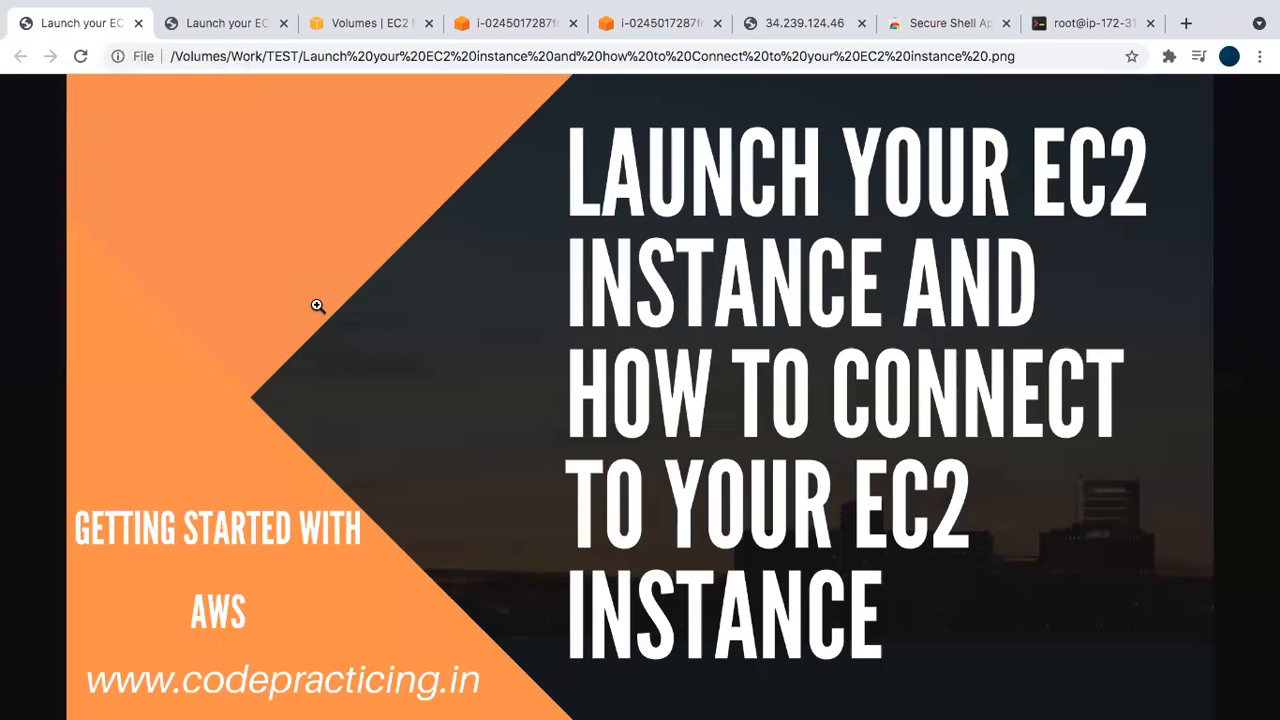
{"action": "left_click", "coordinate": [856, 557]}
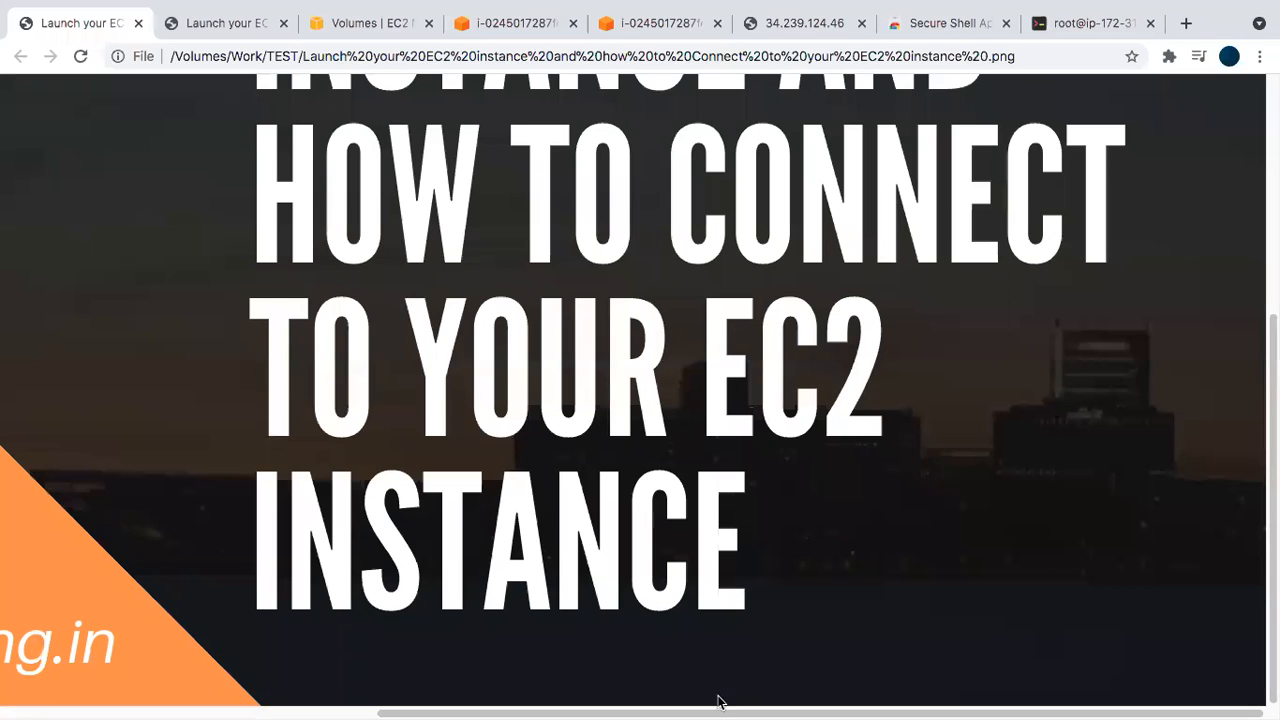